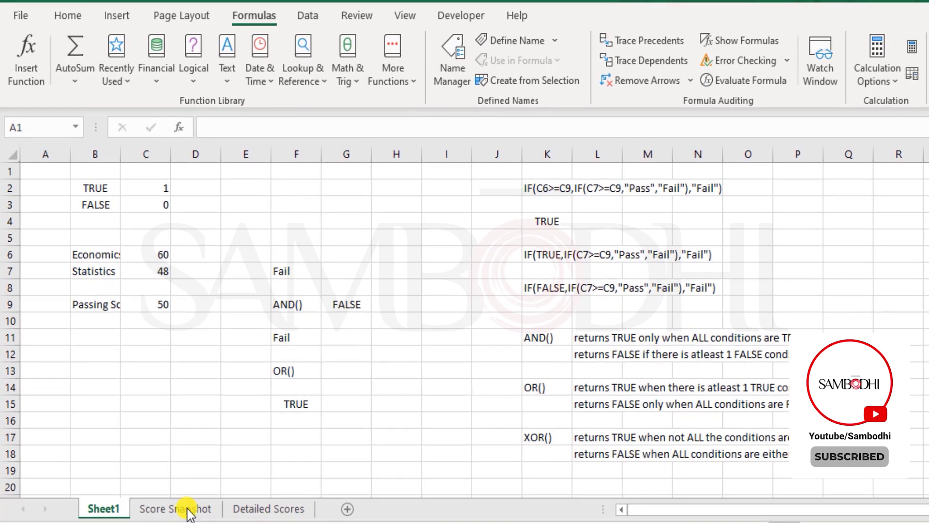
click(176, 509)
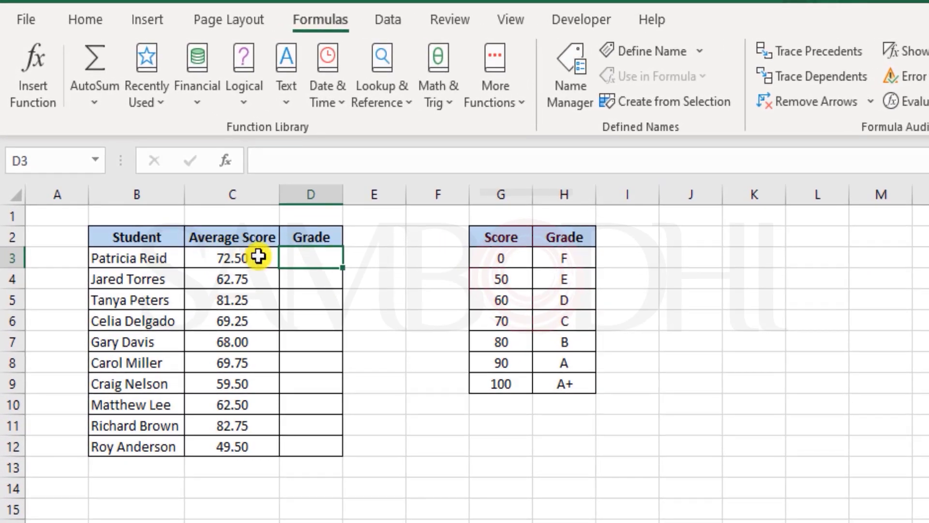
drag(257, 255, 243, 449)
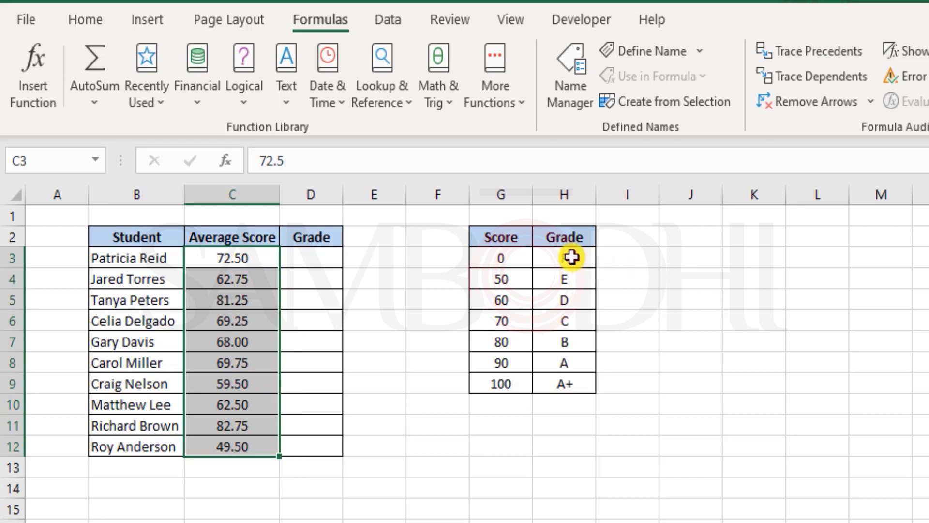
drag(577, 254, 581, 384)
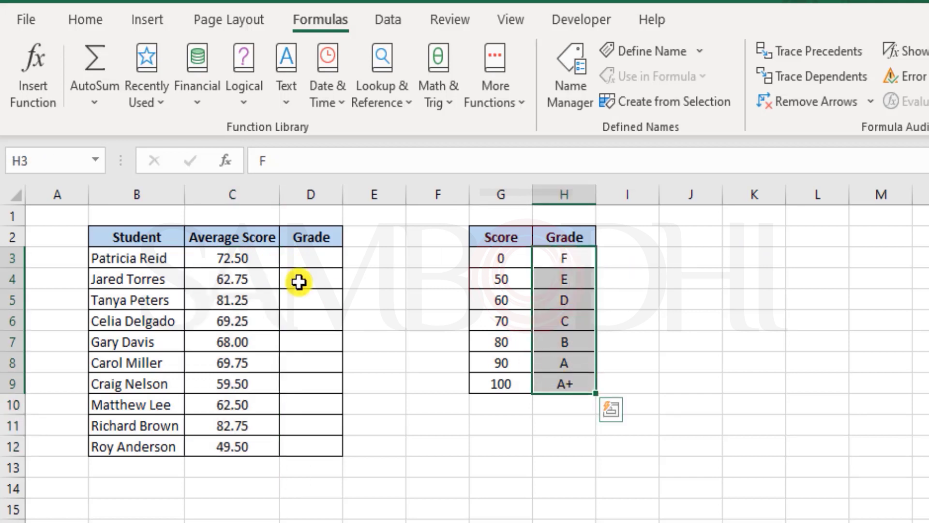
click(302, 254)
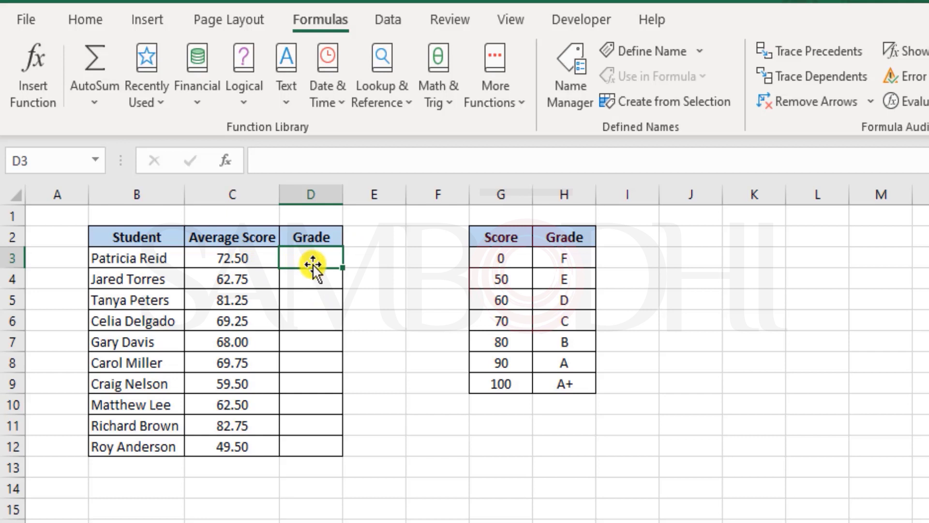
click(266, 263)
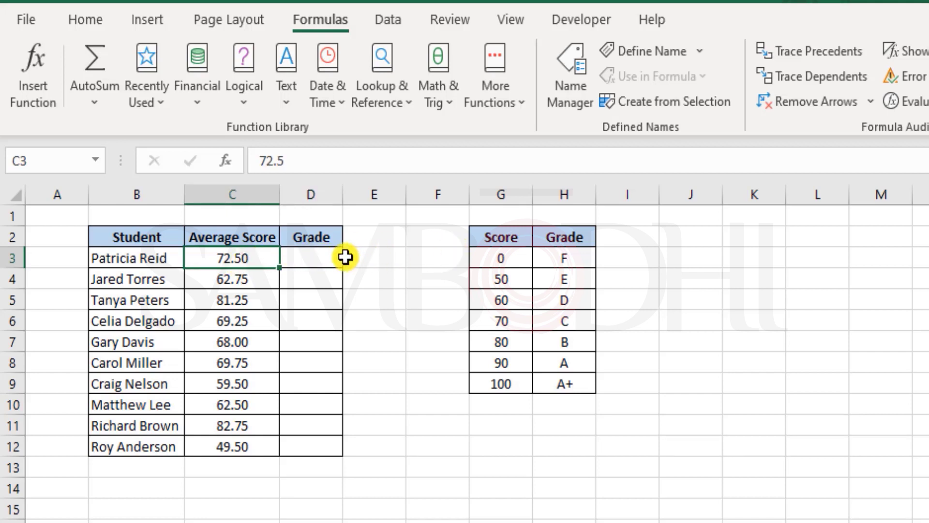
click(516, 280)
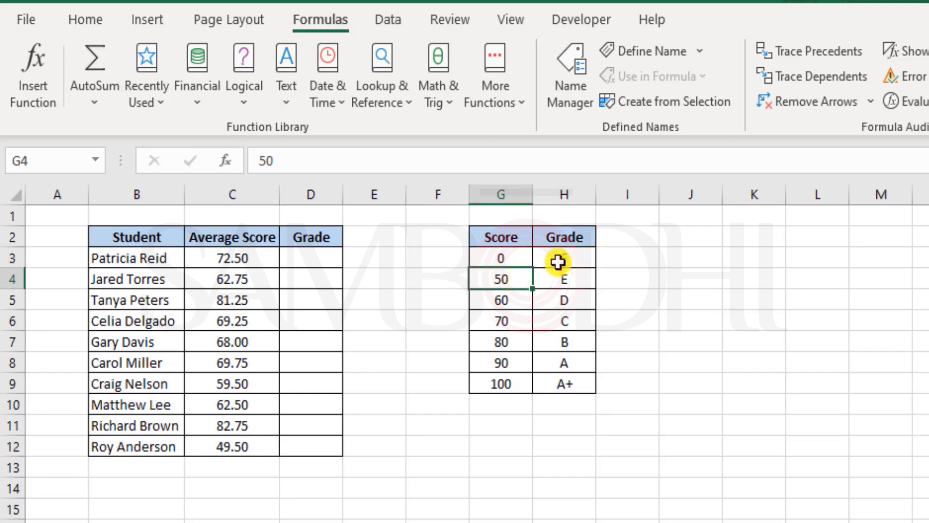
click(576, 254)
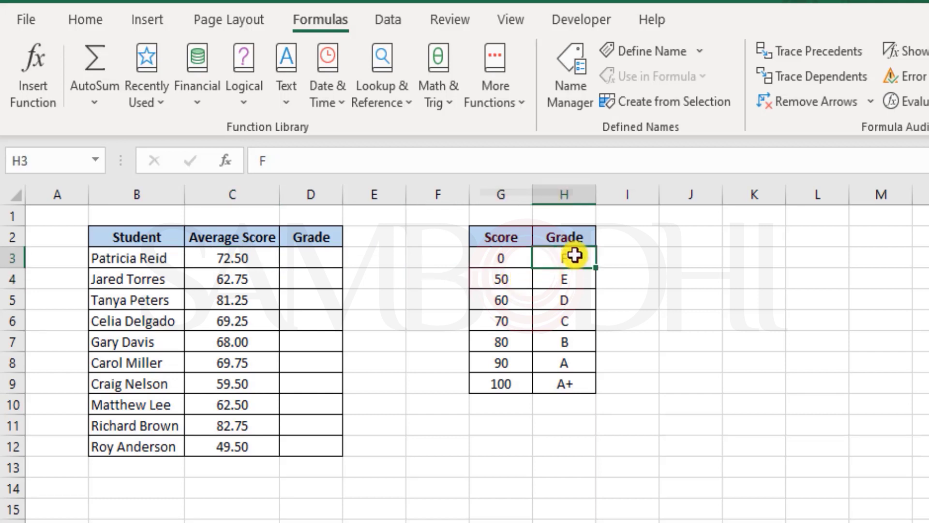
click(518, 299)
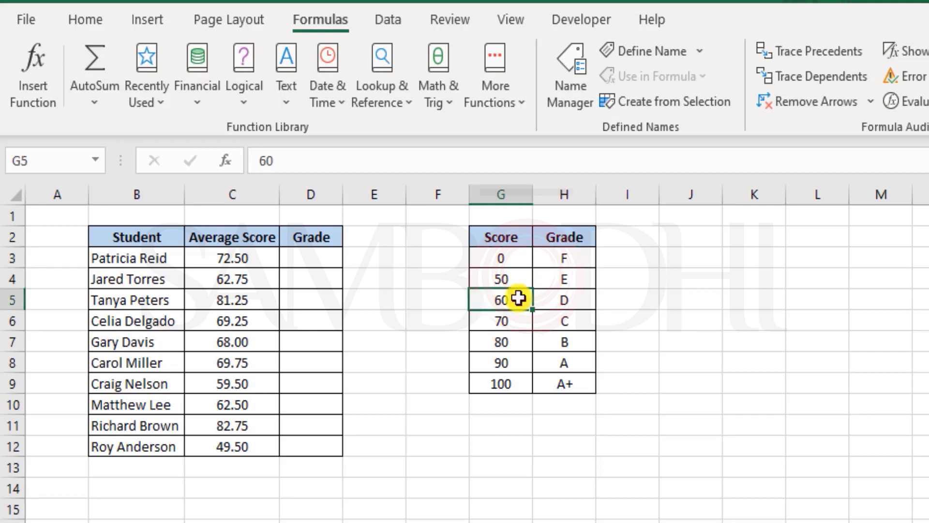
click(571, 278)
click(517, 321)
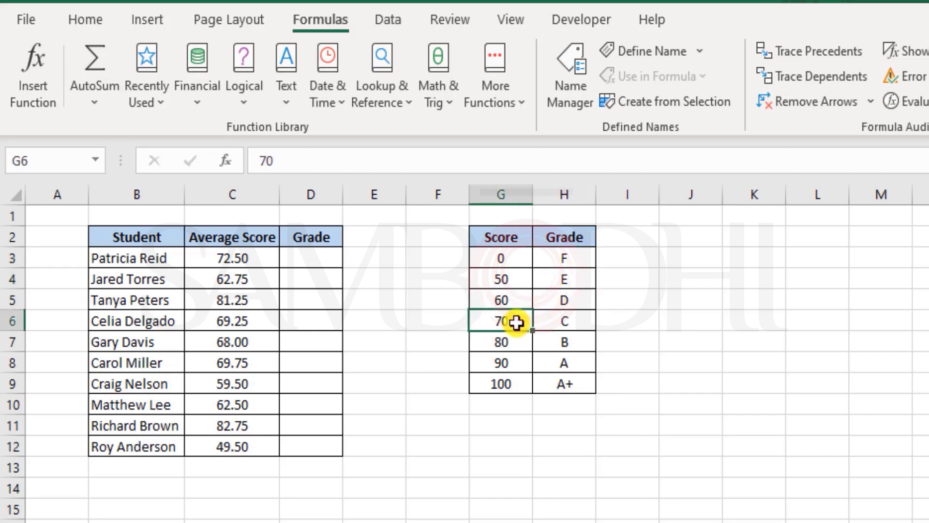
click(550, 304)
click(512, 342)
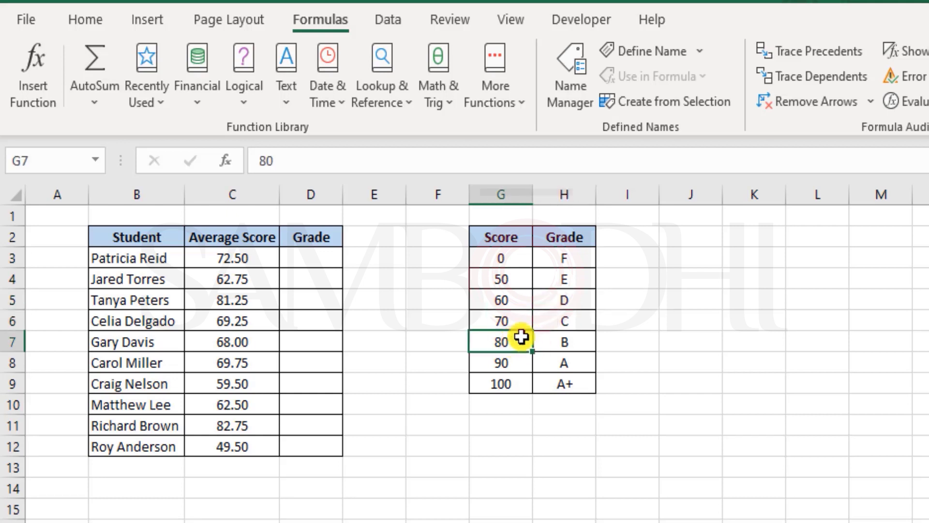
click(556, 317)
click(515, 361)
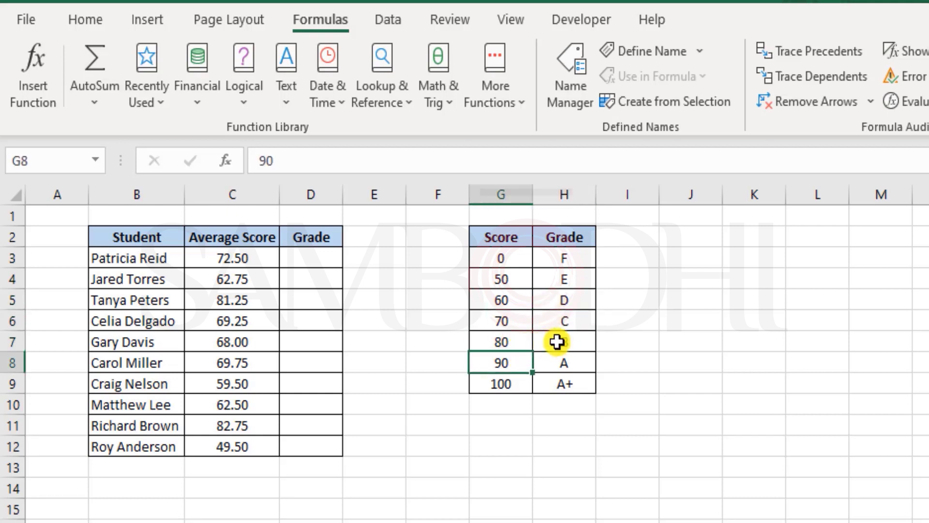
click(556, 342)
click(527, 385)
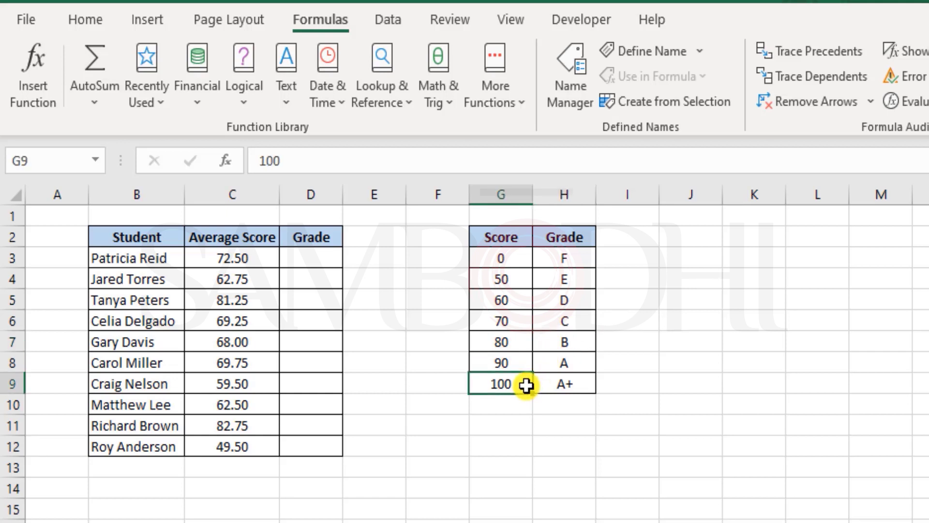
click(572, 367)
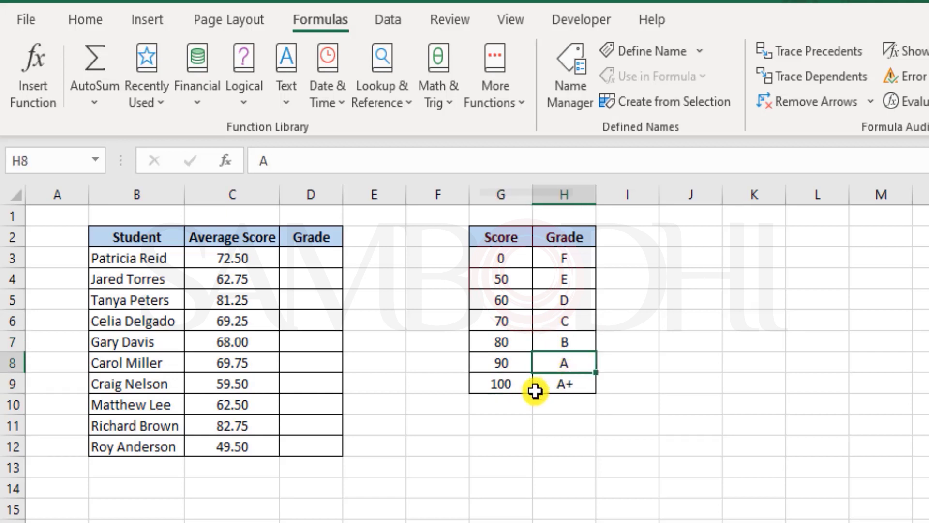
click(515, 381)
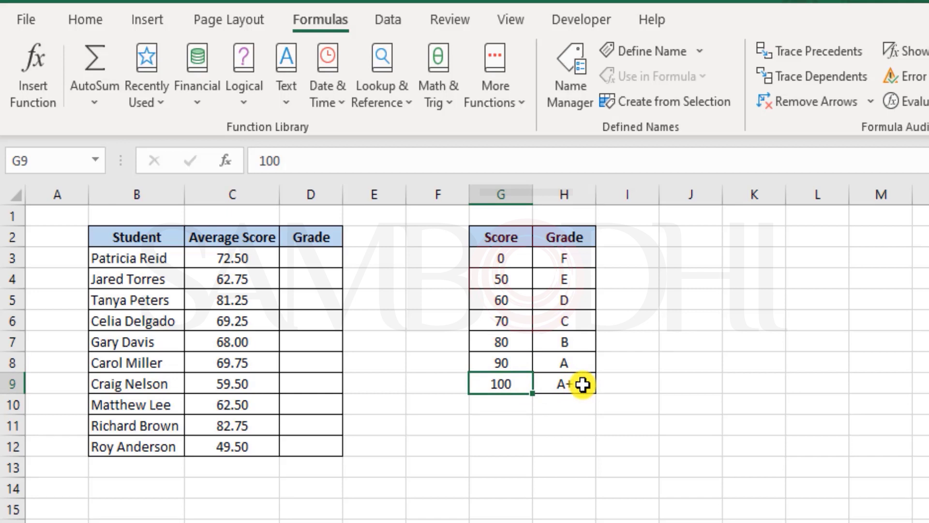
click(310, 257)
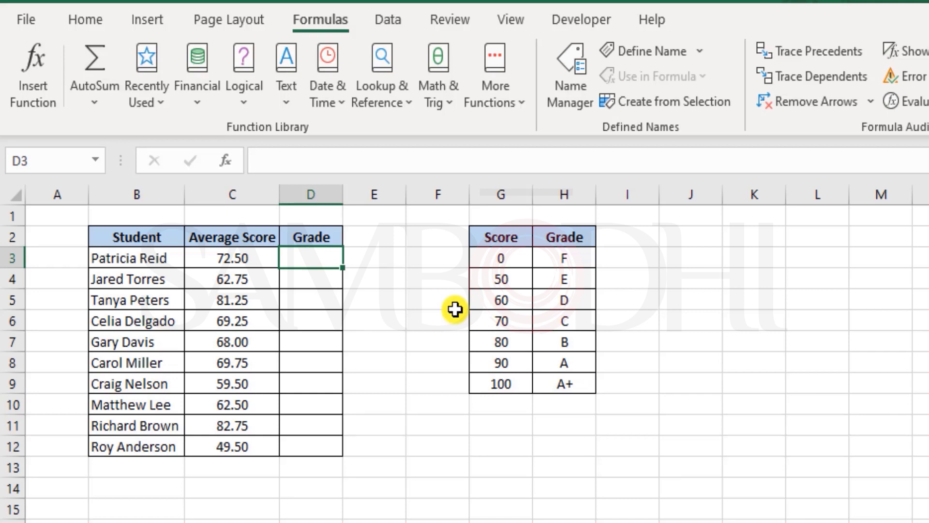
In D3, enter =IFS(C3<G$4,H$3, to return grade F below 50, and start a second C3 test
text(=ifs)
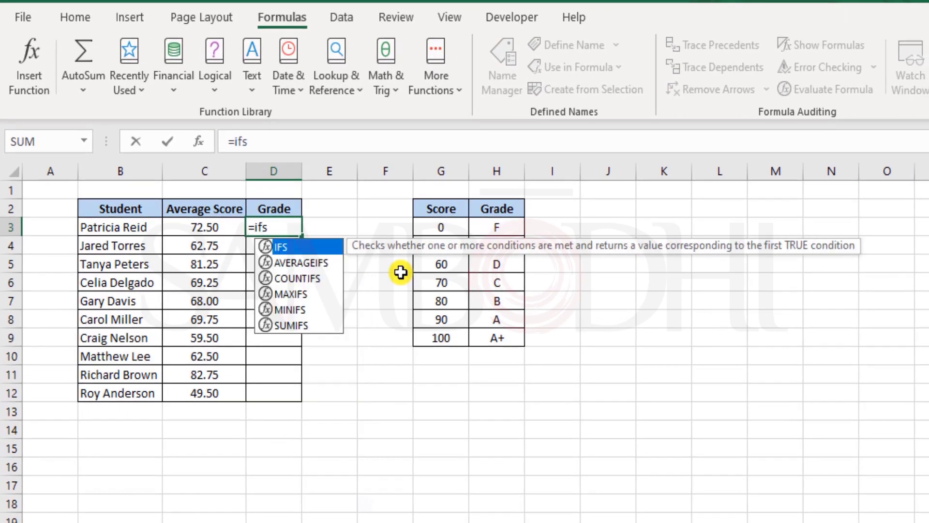
key(Tab)
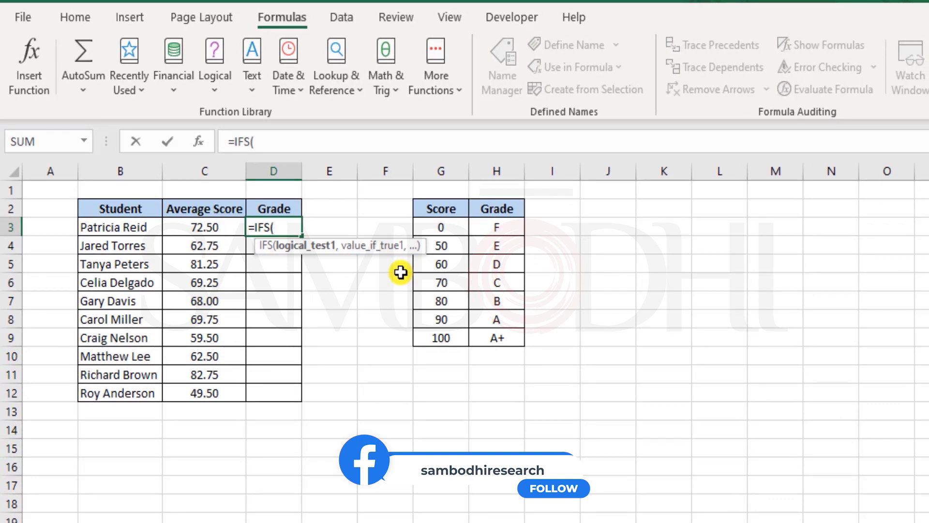
click(213, 227)
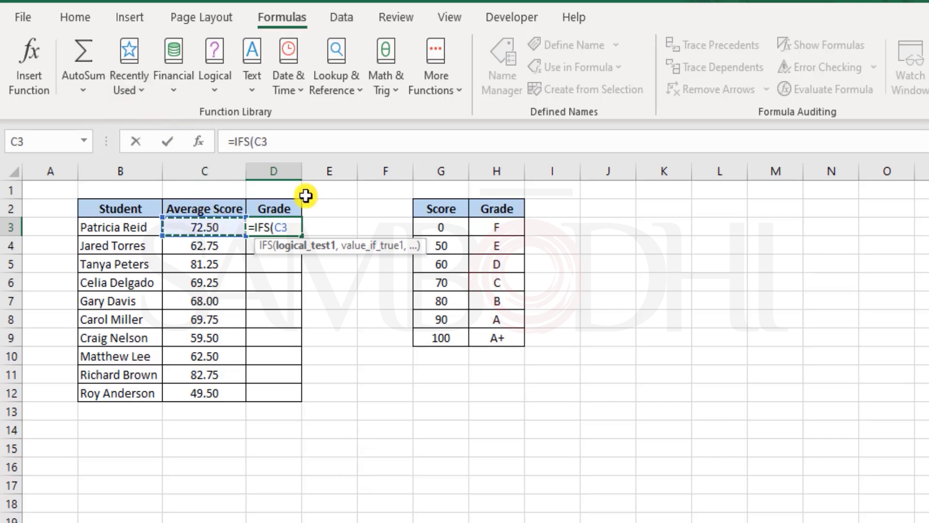
text(<)
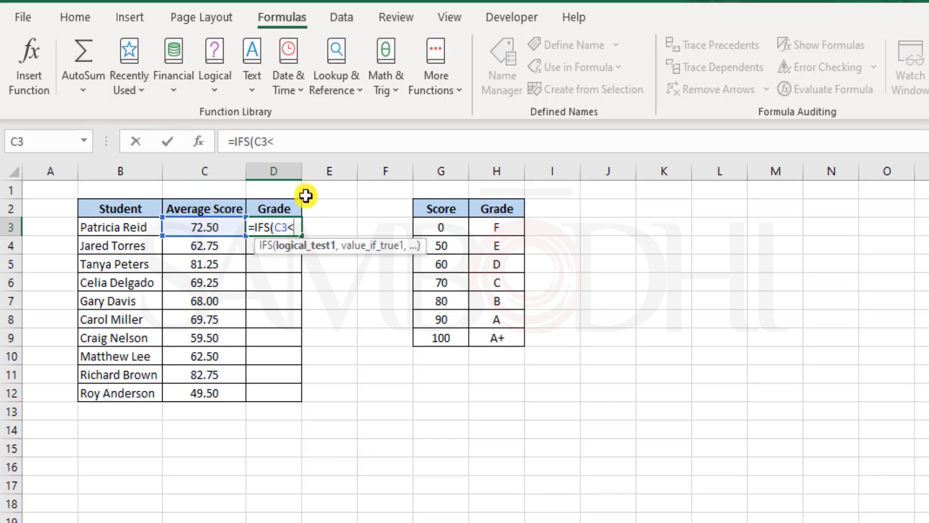
click(451, 247)
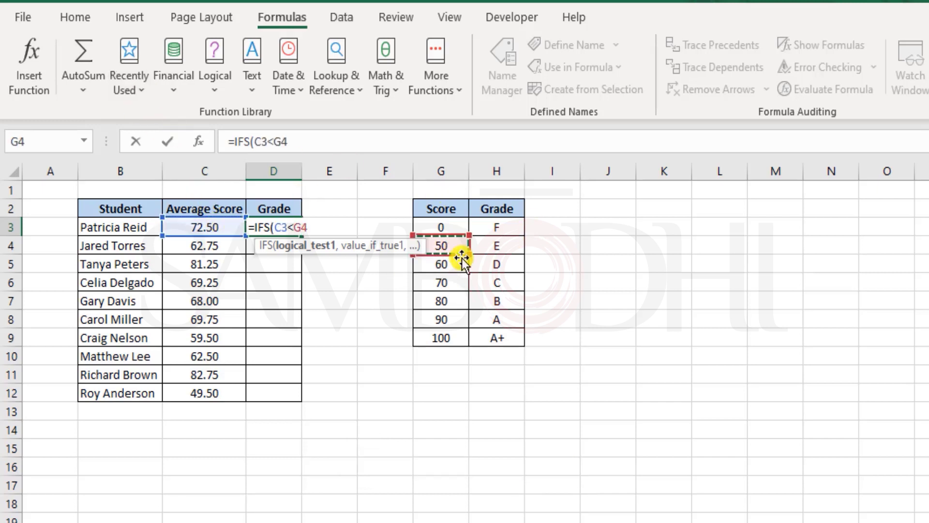
click(302, 228)
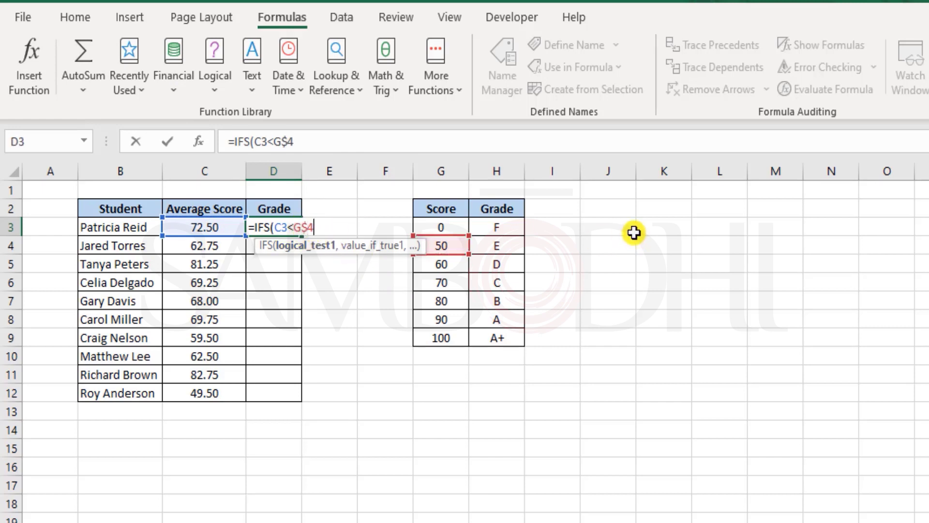
text(,)
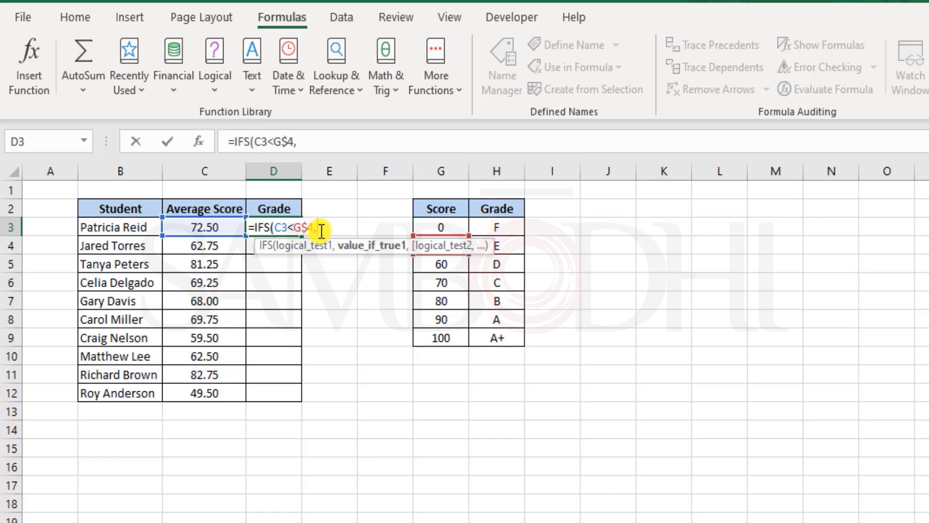
click(507, 224)
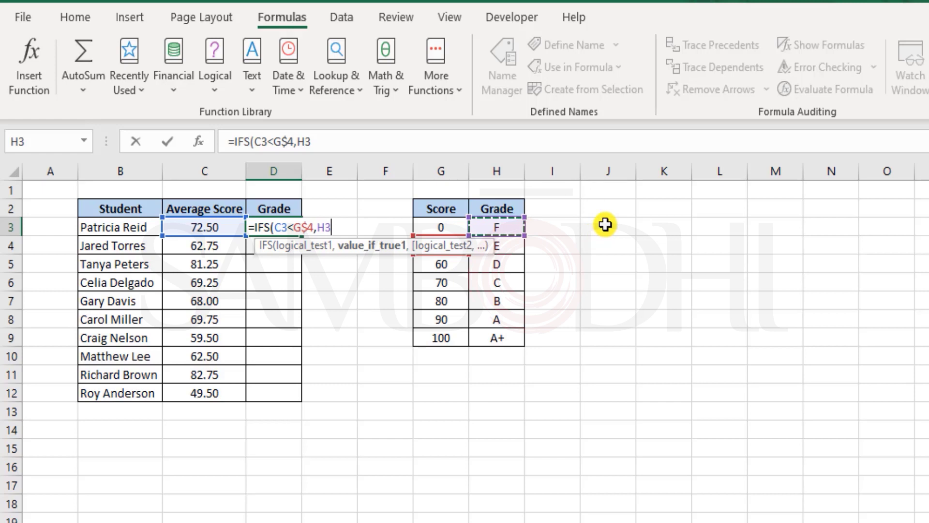
click(344, 228)
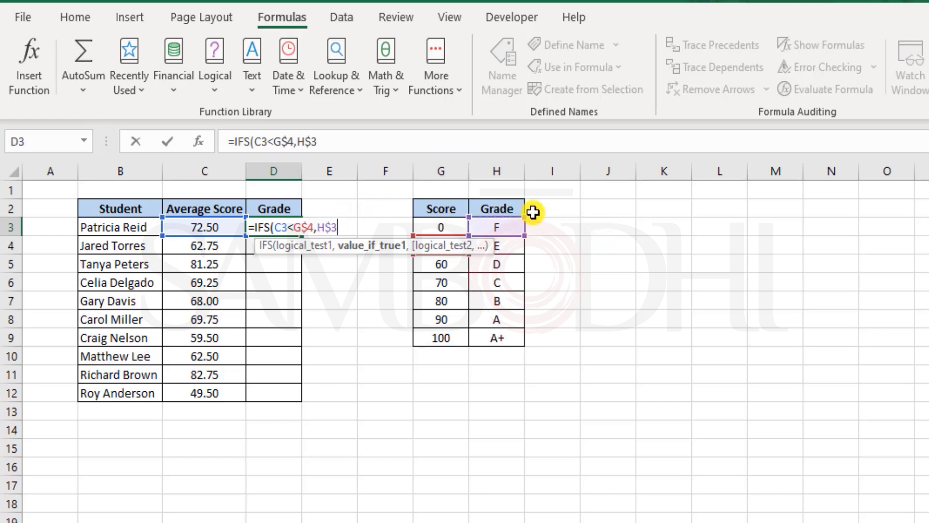
text(,)
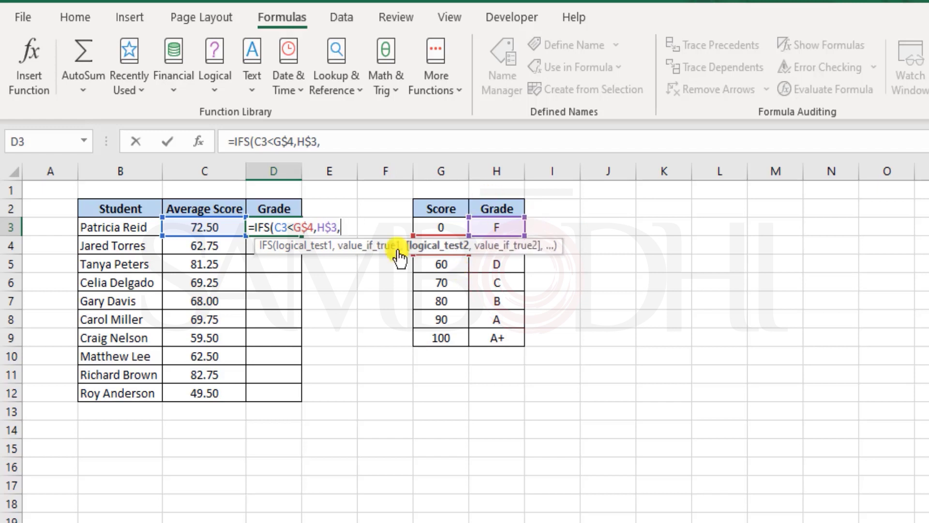
click(184, 231)
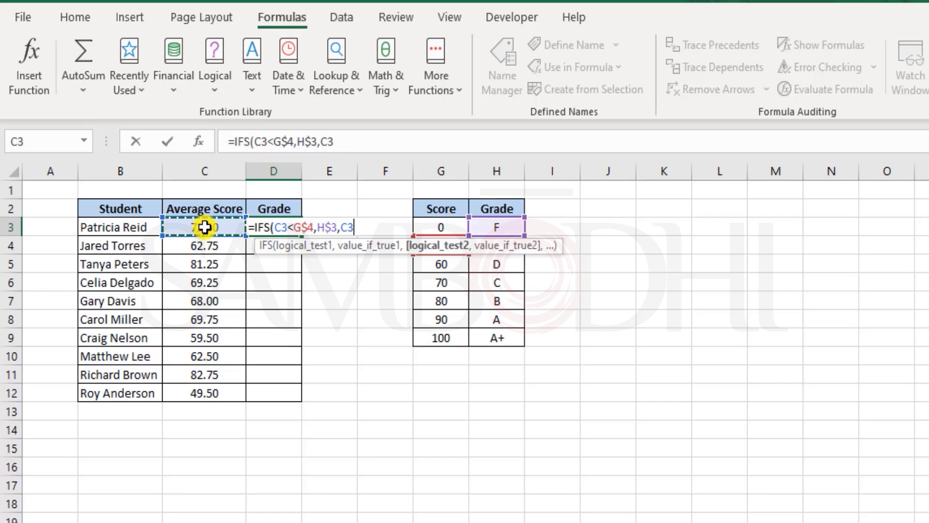
Add the condition C3<G$5 (60) returning grade D from H$4
text(<)
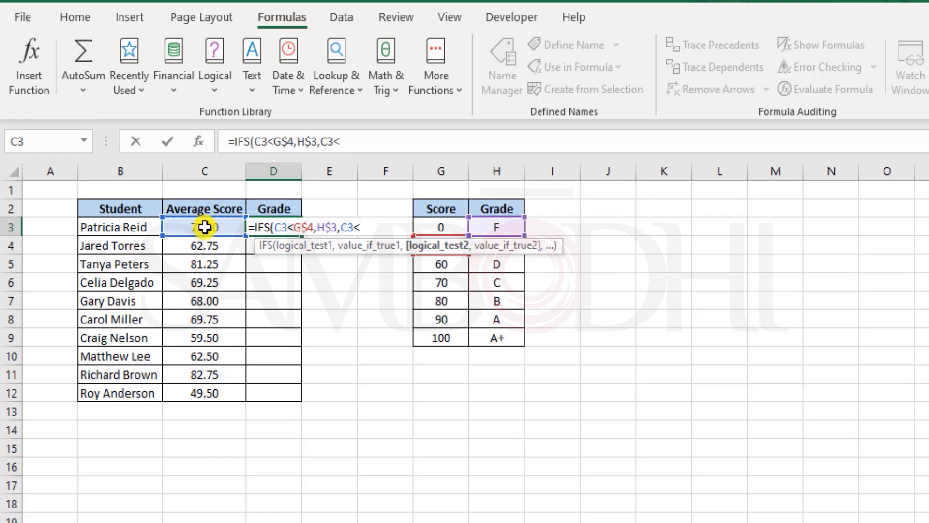
click(446, 264)
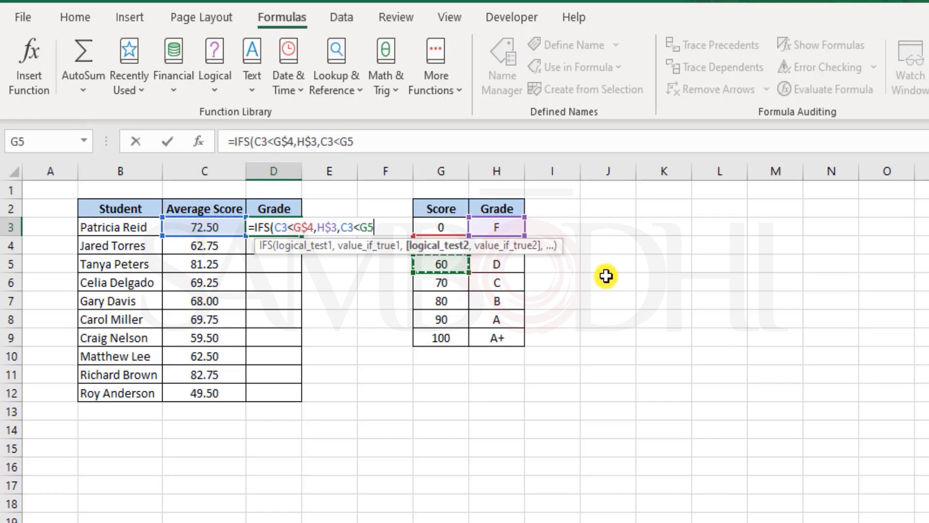
key(F4)
key(F4)
text(,)
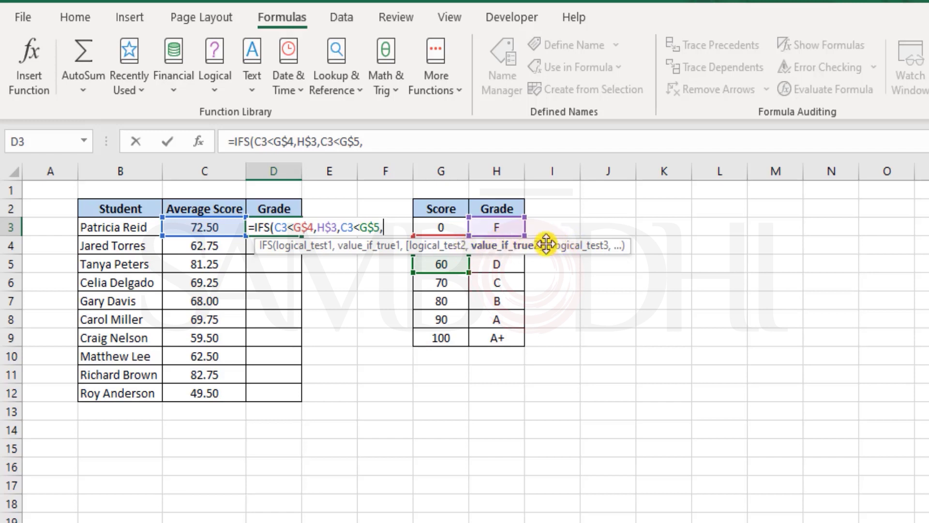
click(513, 263)
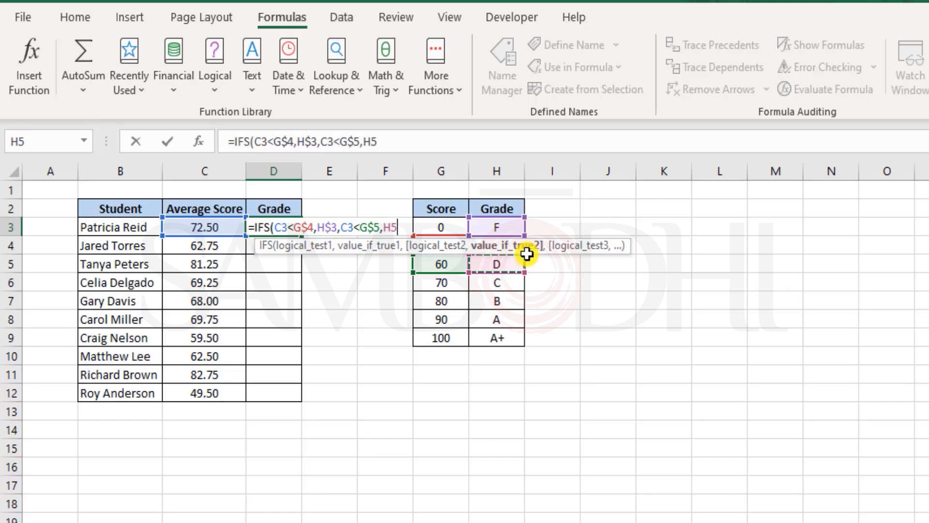
key(Up)
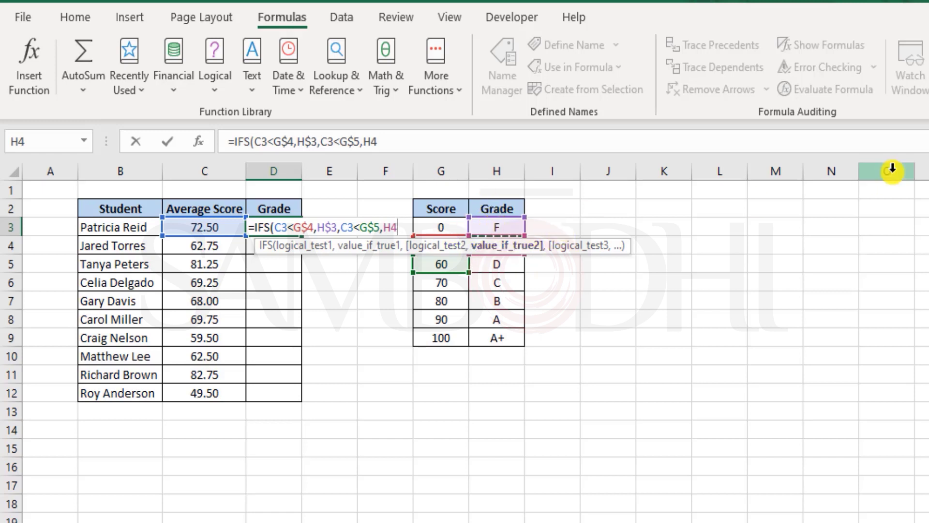
key(F4)
key(F4)
text(,)
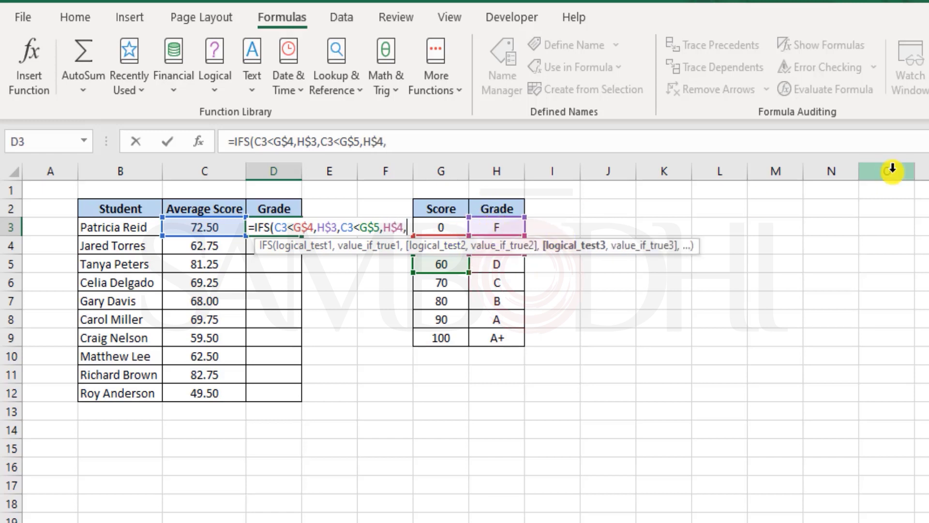
Add the condition C3<G$6 (70) returning the grade in H$5
click(205, 228)
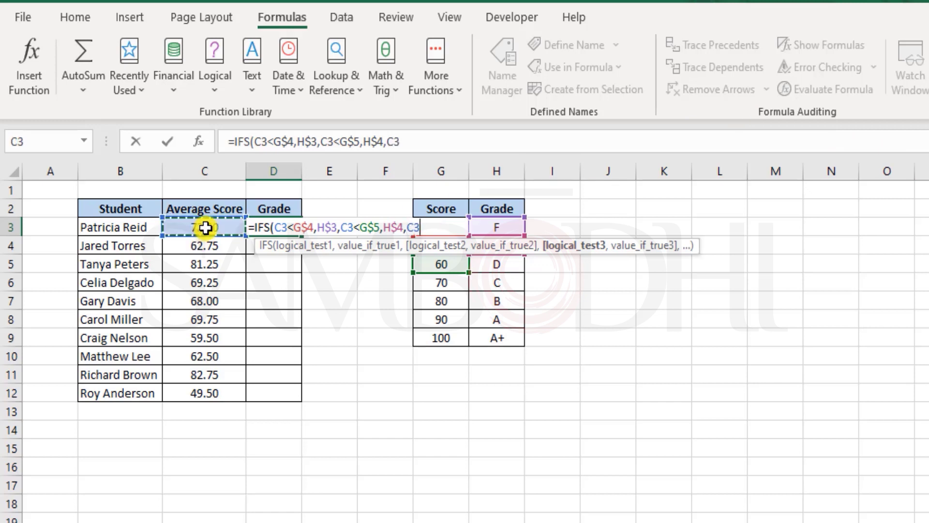
text(<)
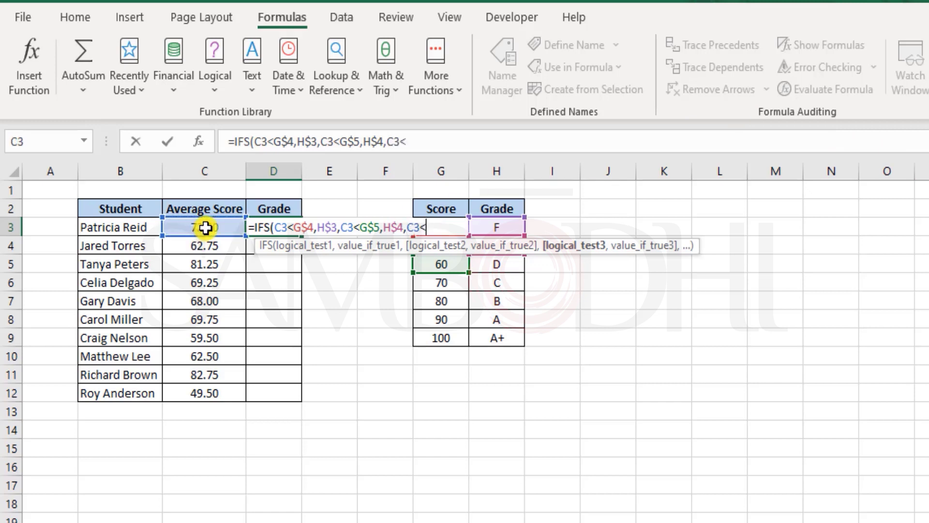
click(429, 280)
key(F4)
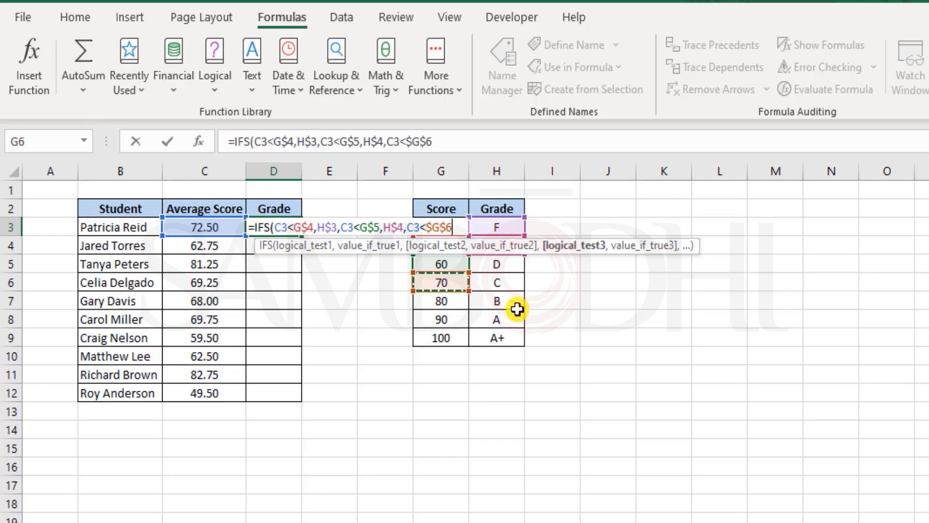
key(F4)
text(,)
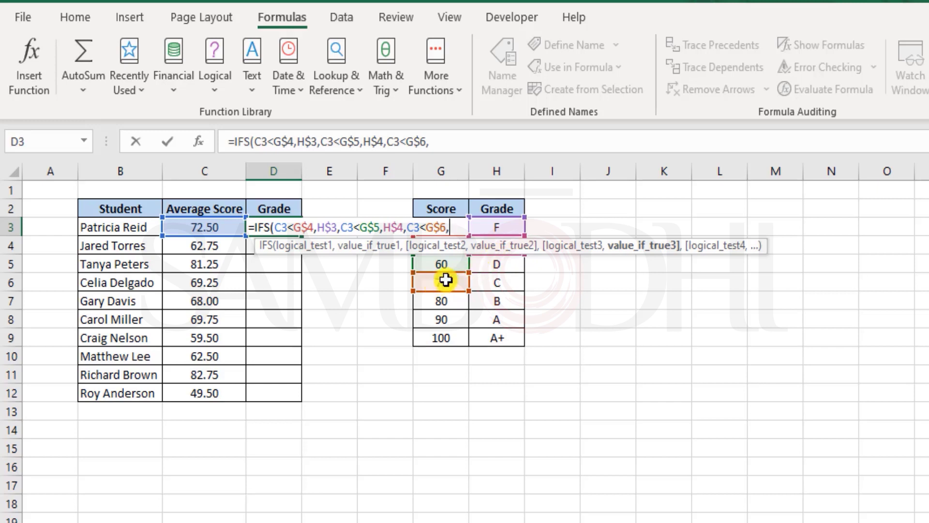
click(517, 262)
key(F4)
key(F4)
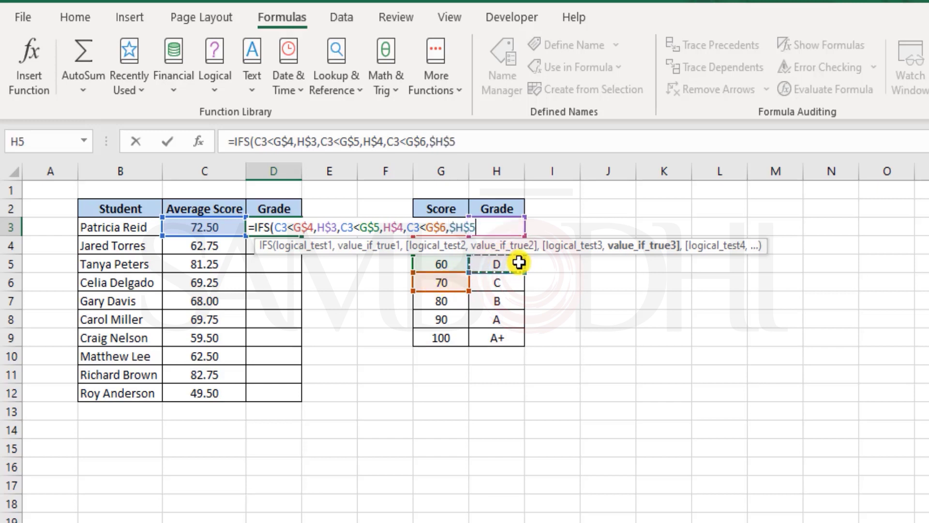
text(,)
Add the condition C3<G$7 (80) returning the grade in H$6
click(216, 231)
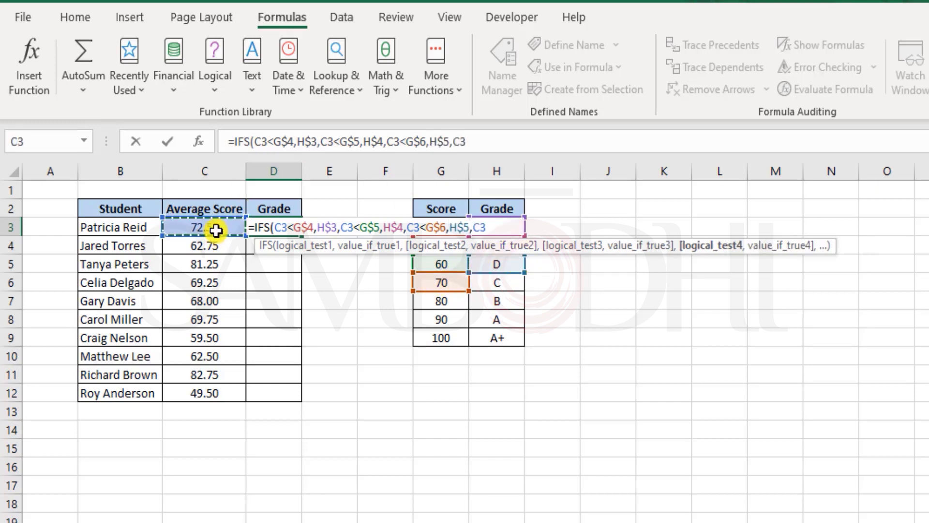
text(<)
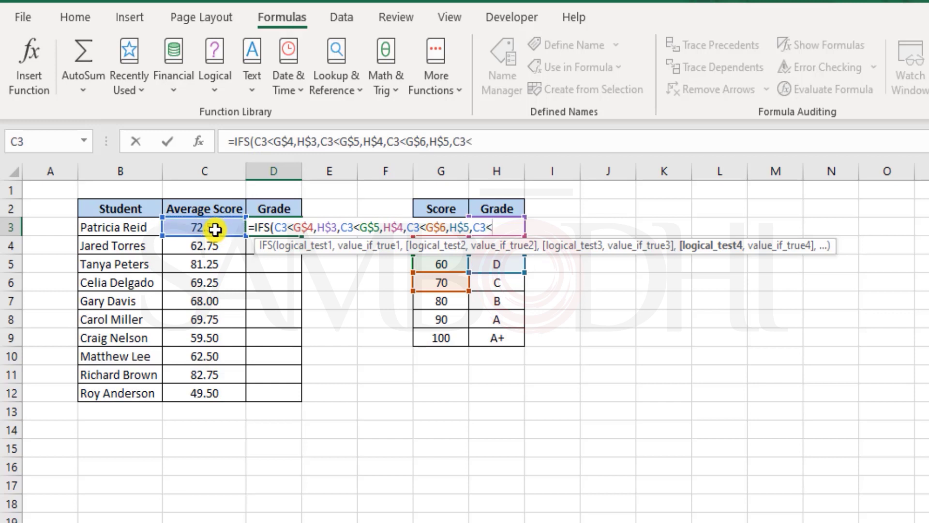
click(452, 309)
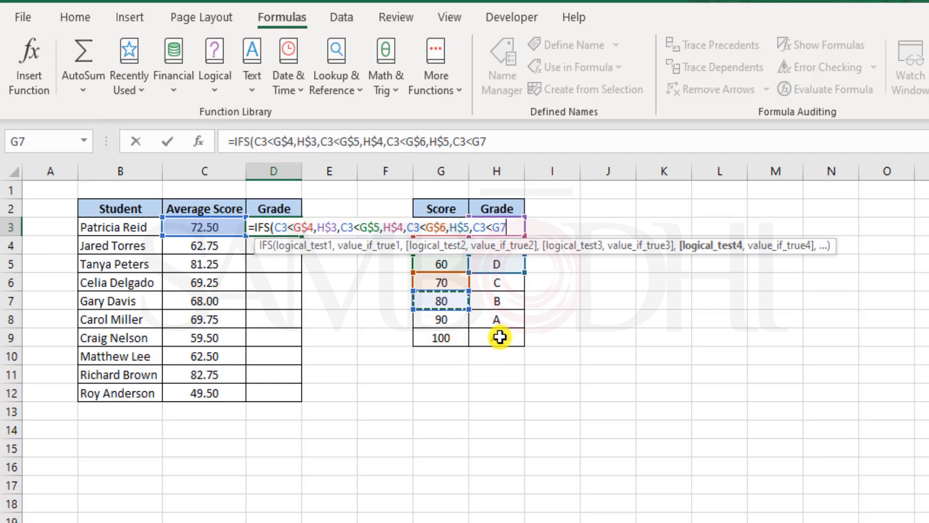
key(F4)
key(F4)
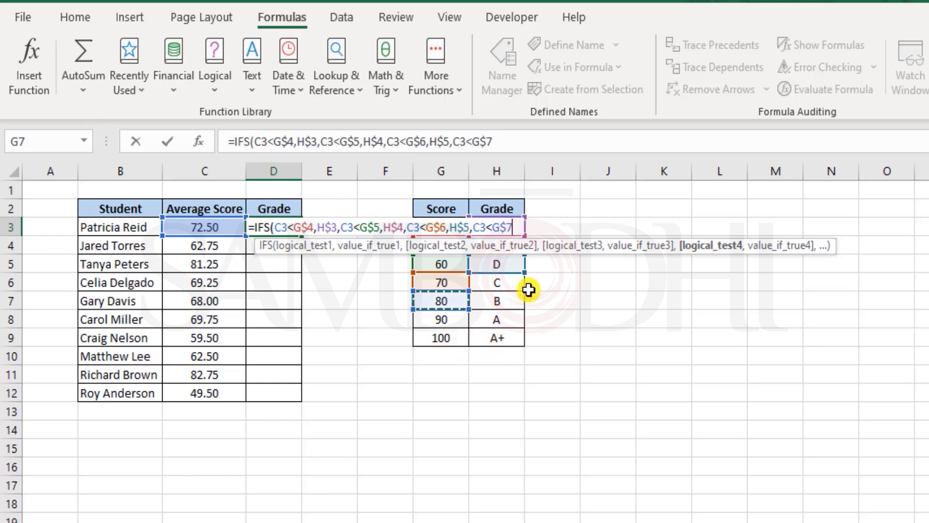
text(,)
click(505, 284)
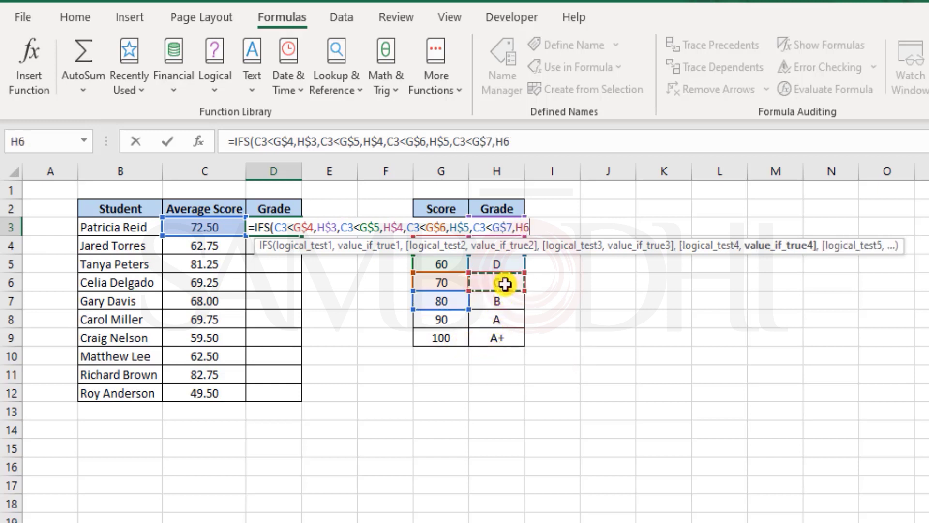
key(F4)
key(F4)
text(,)
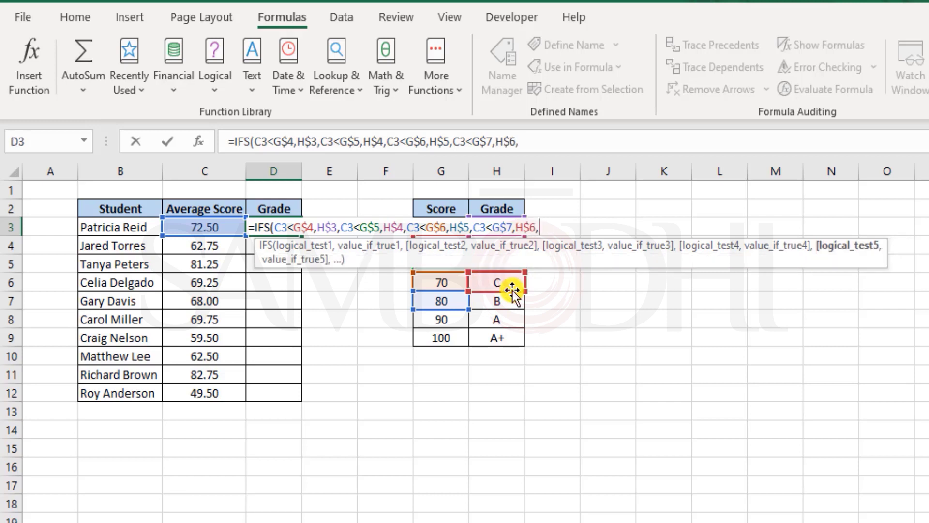
Add the condition C3<G$8 (90) returning the grade in H$7
click(211, 226)
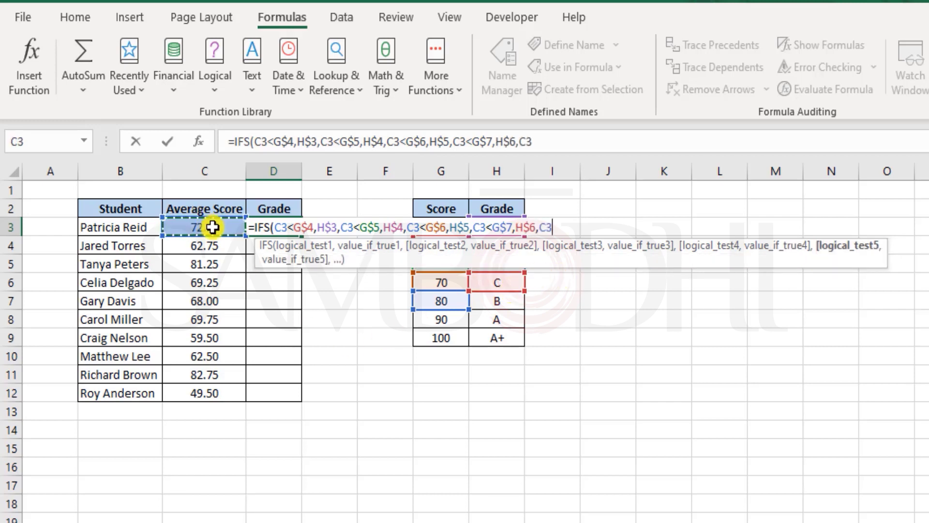
text(<)
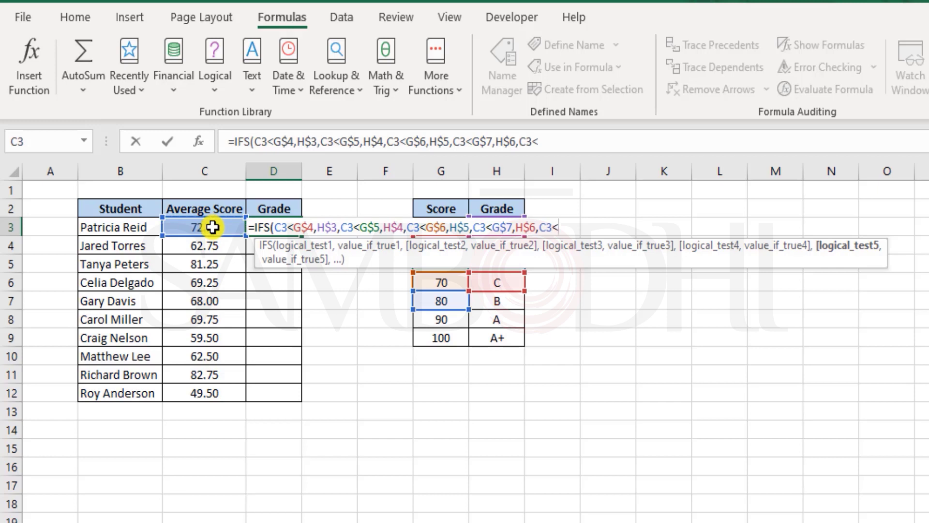
click(441, 319)
key(F4)
key(F4)
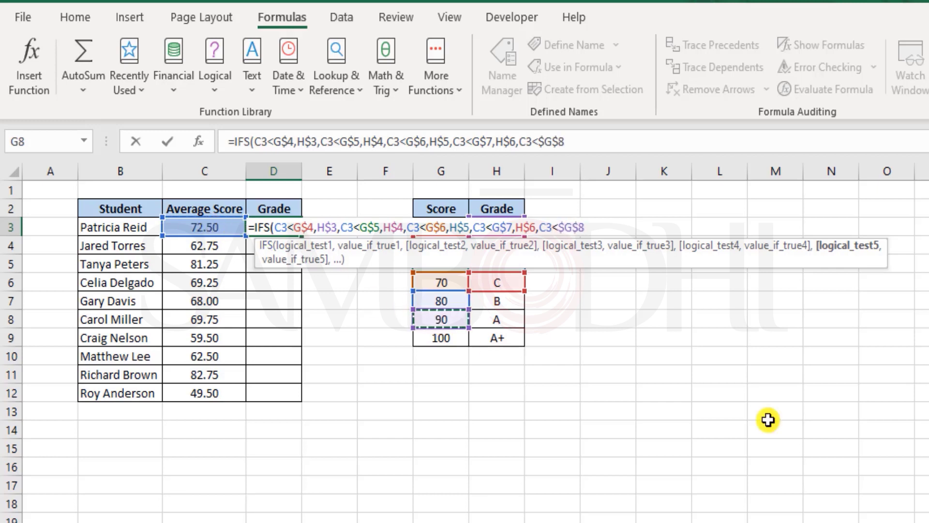
text(,)
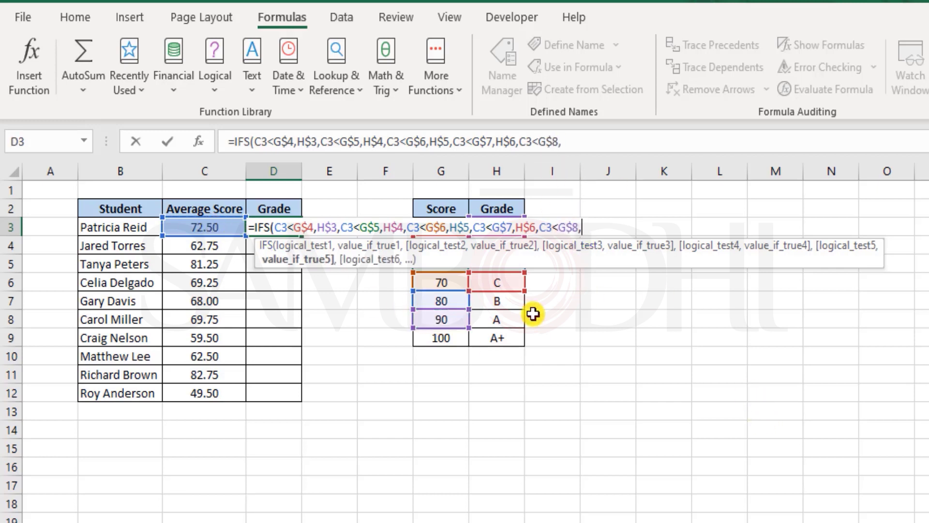
click(508, 303)
key(F4)
key(F4)
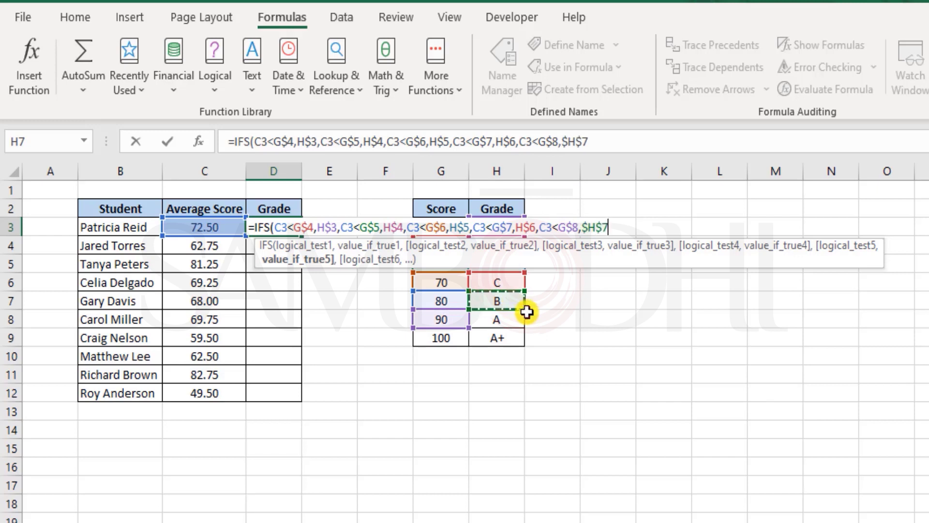
text(,)
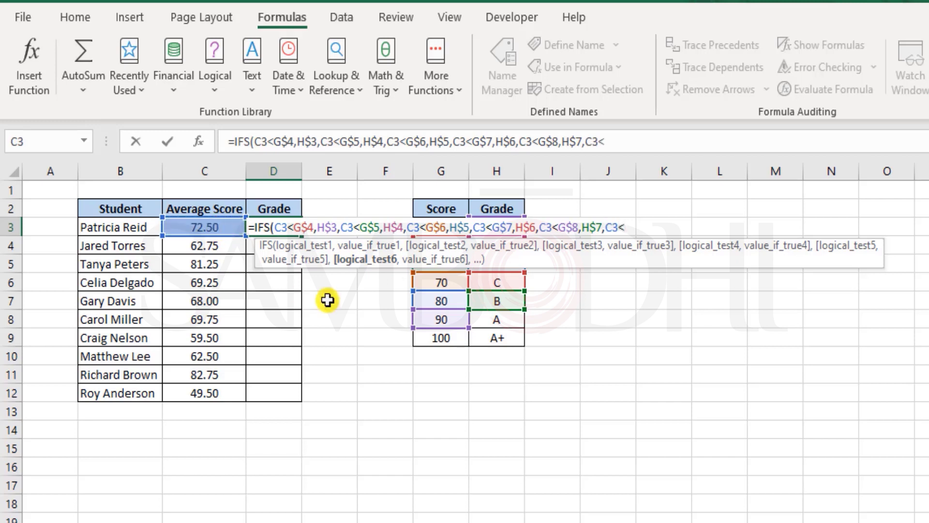
Add the condition C3<G$9 (100) returning the grade in H$8
text(<)
click(451, 343)
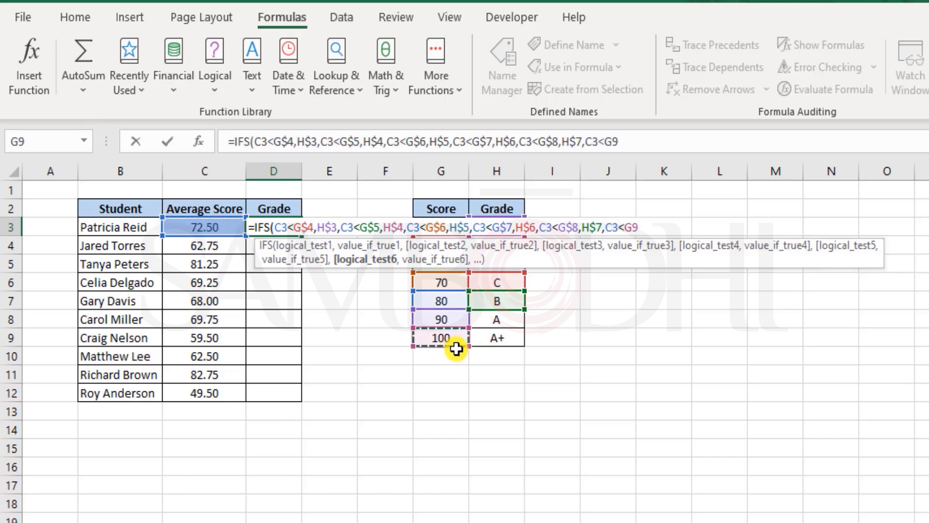
key(F4)
key(F4)
text(,)
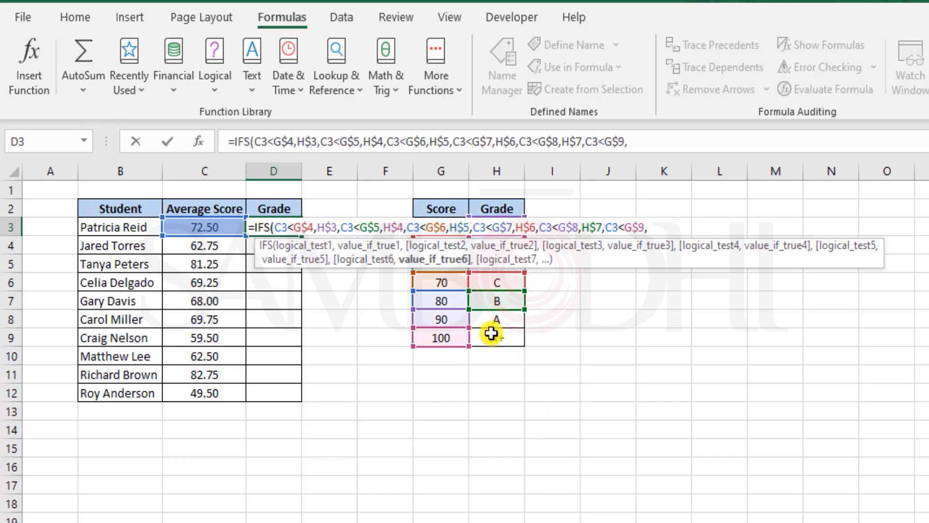
click(492, 321)
key(F4)
key(F4)
text(,)
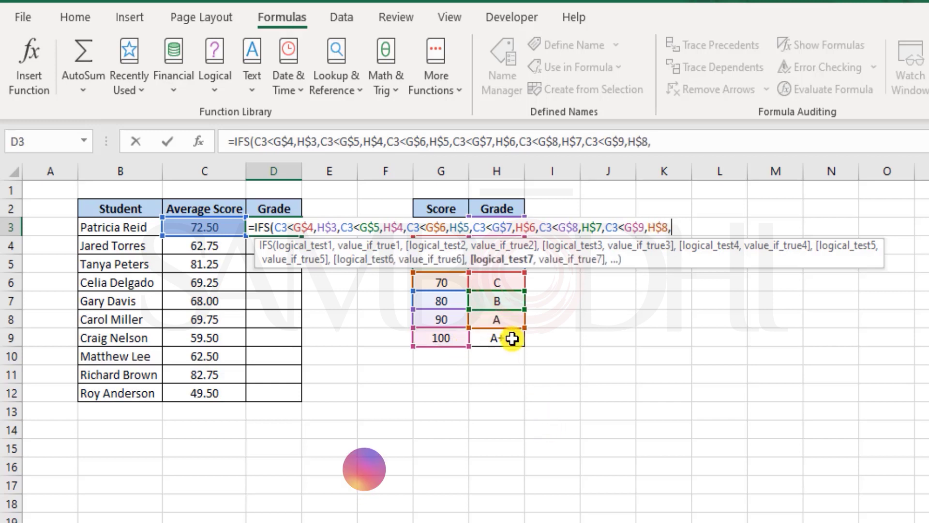
Finish with C3=G$9 returning A+ from H$9, close the IFS and commit it
click(203, 227)
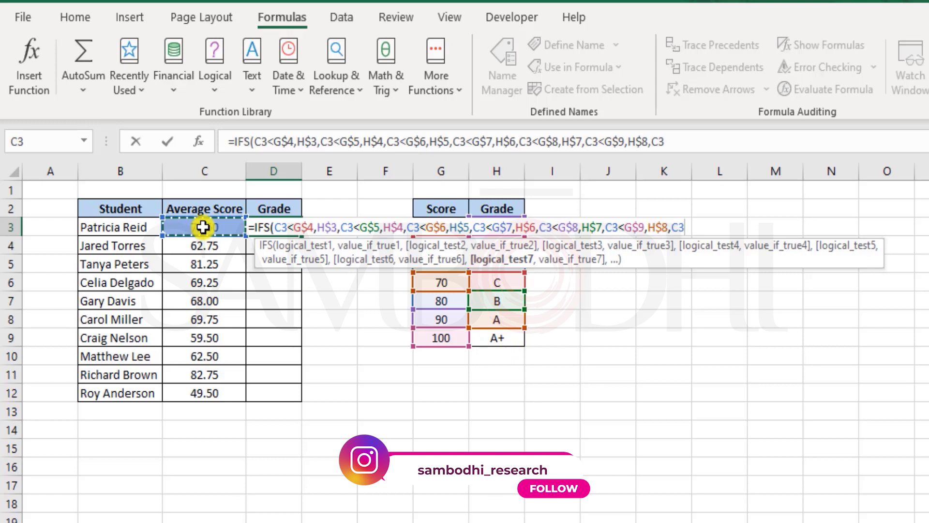
text(=)
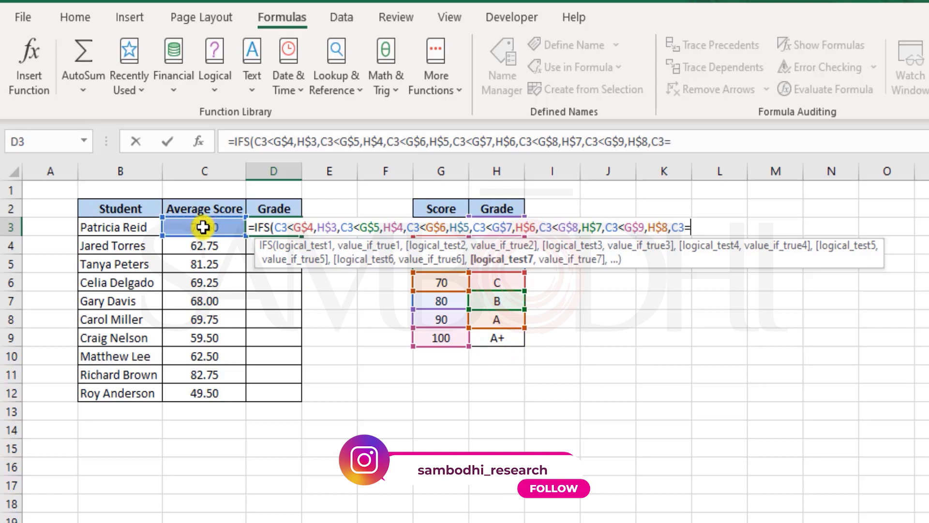
click(457, 337)
key(F4)
key(F4)
text(,)
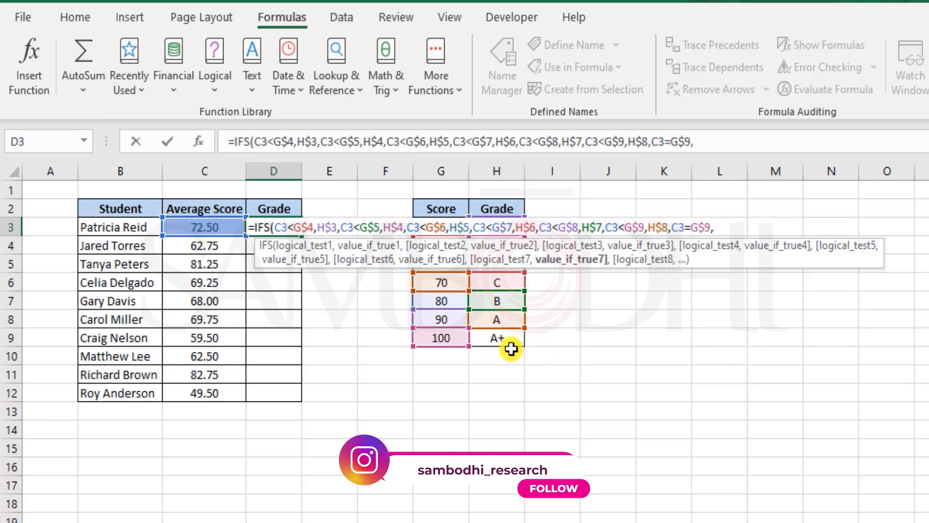
click(499, 338)
key(F4)
key(F4)
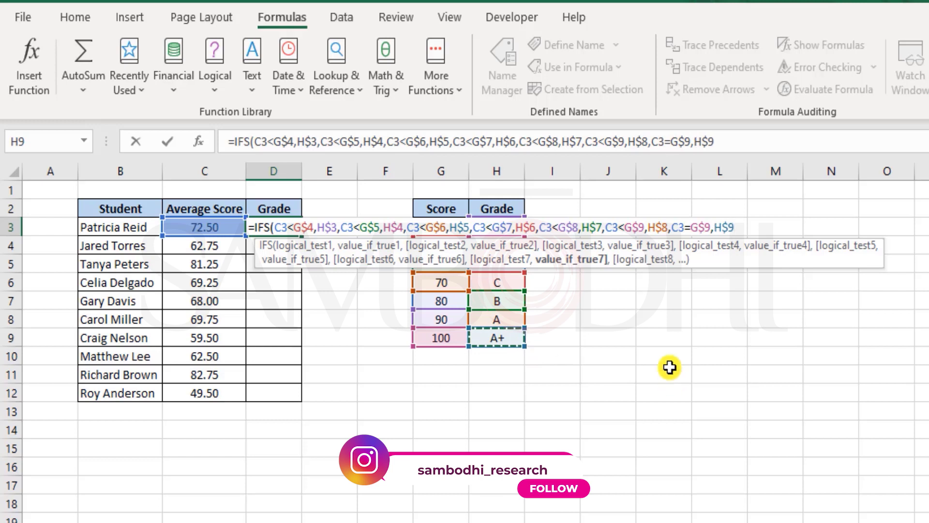
text())
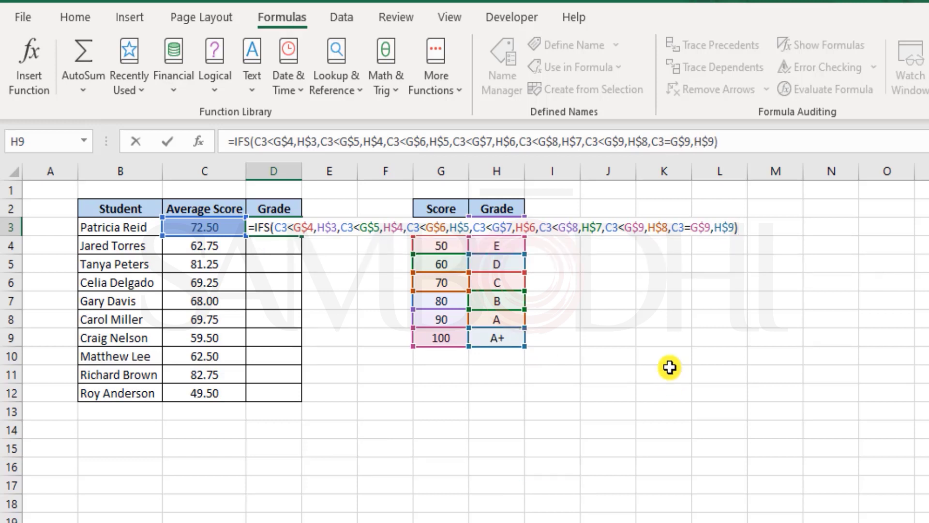
key(Return)
key(Up)
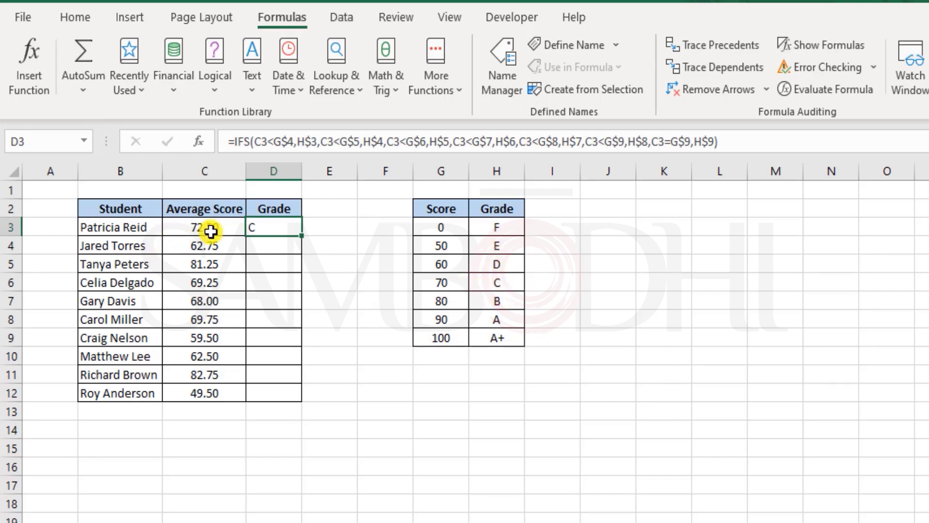
click(447, 286)
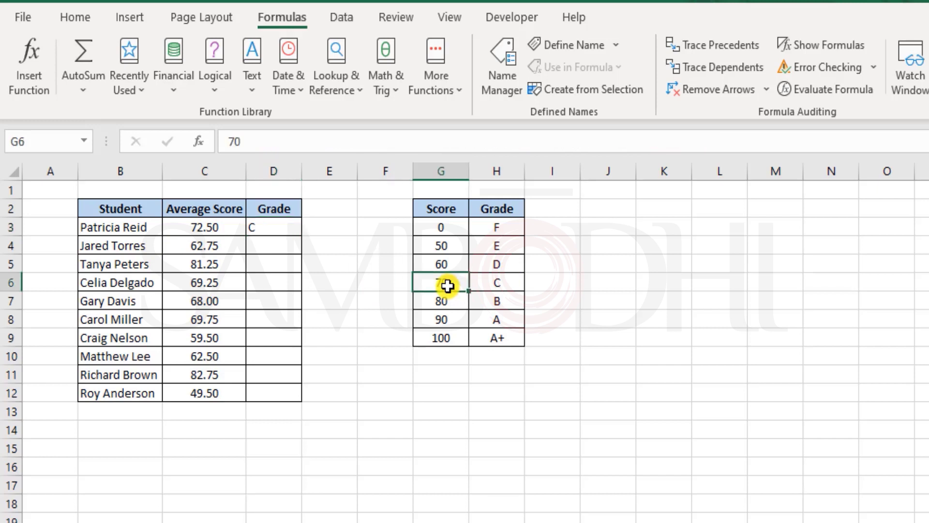
drag(446, 303, 446, 286)
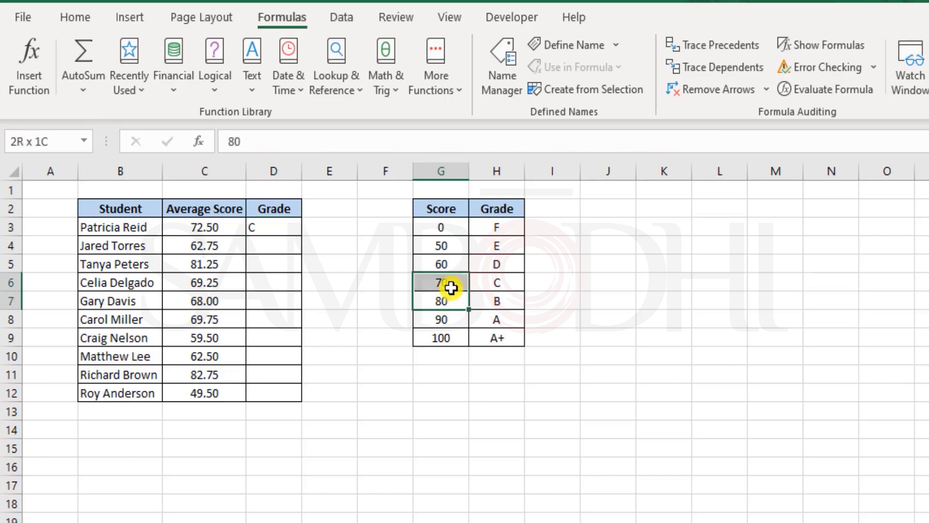
click(518, 283)
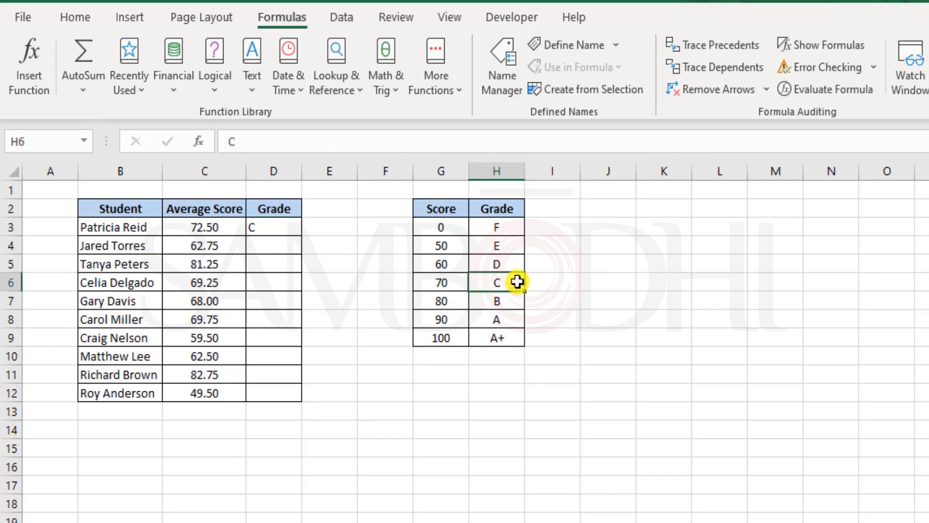
click(456, 320)
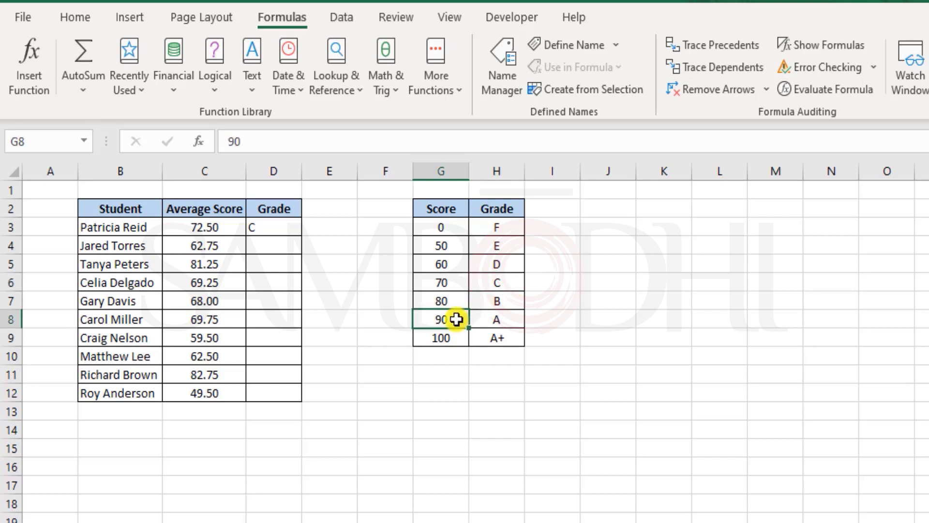
click(490, 295)
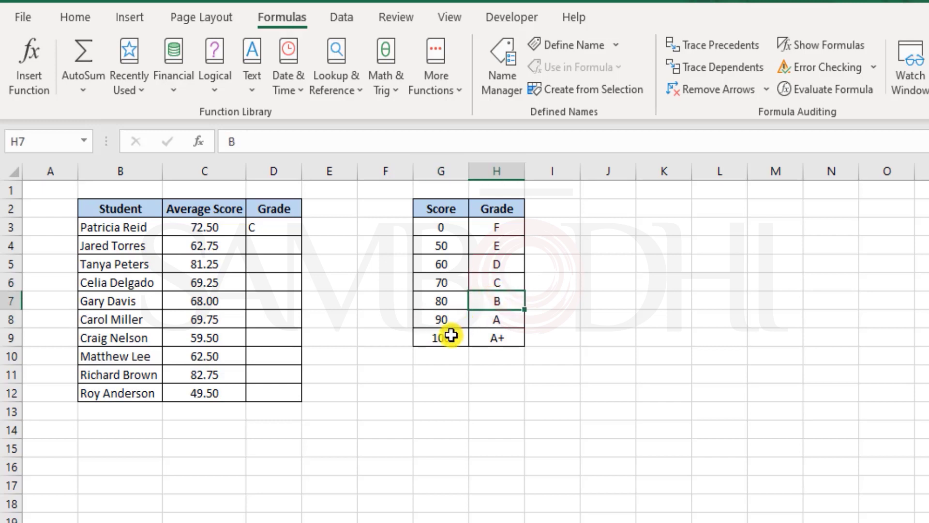
click(506, 318)
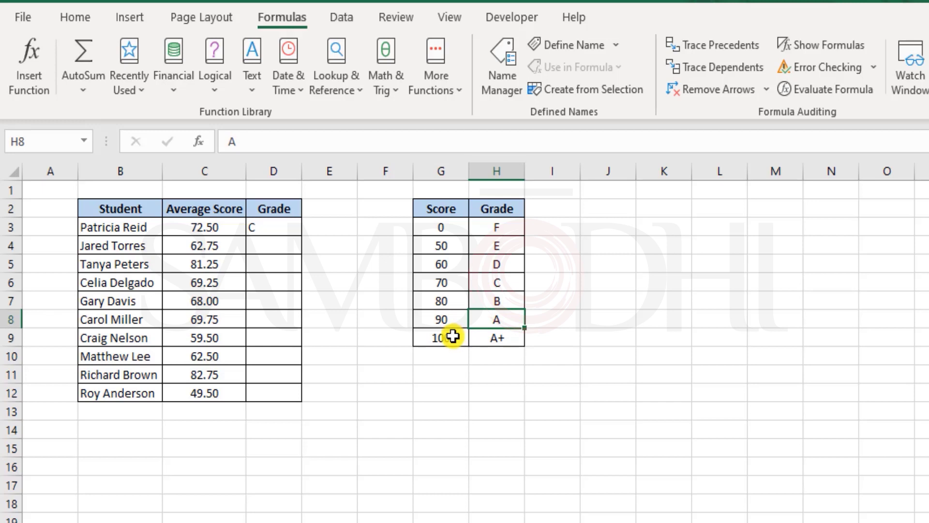
drag(452, 337, 451, 296)
Open D3's formula and highlight the later conditions C3<G$8, C3<G$7 and C3<G$6
click(274, 228)
double_click(275, 228)
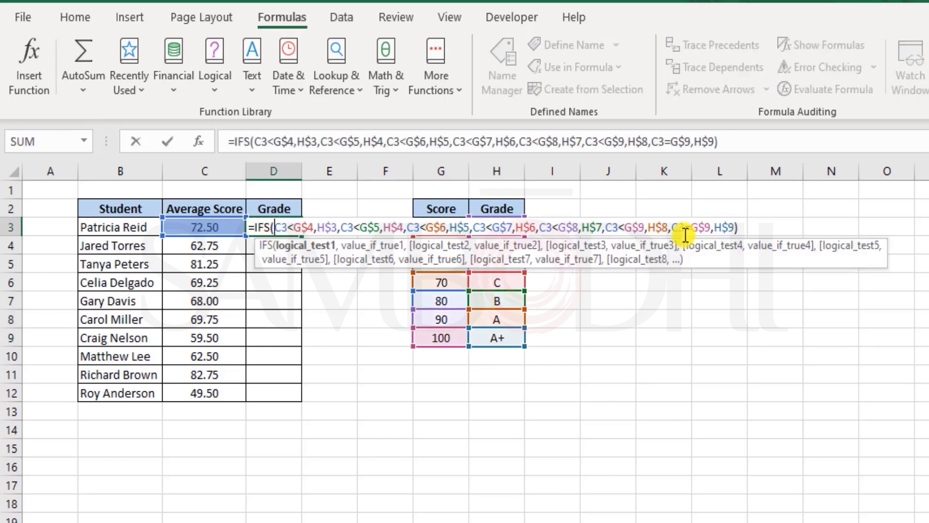
drag(644, 227, 581, 226)
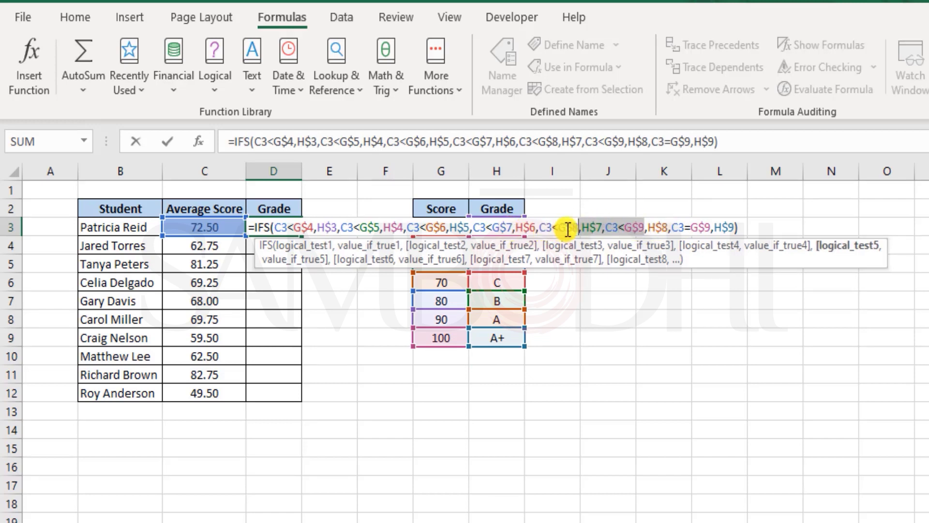
double_click(545, 228)
double_click(474, 226)
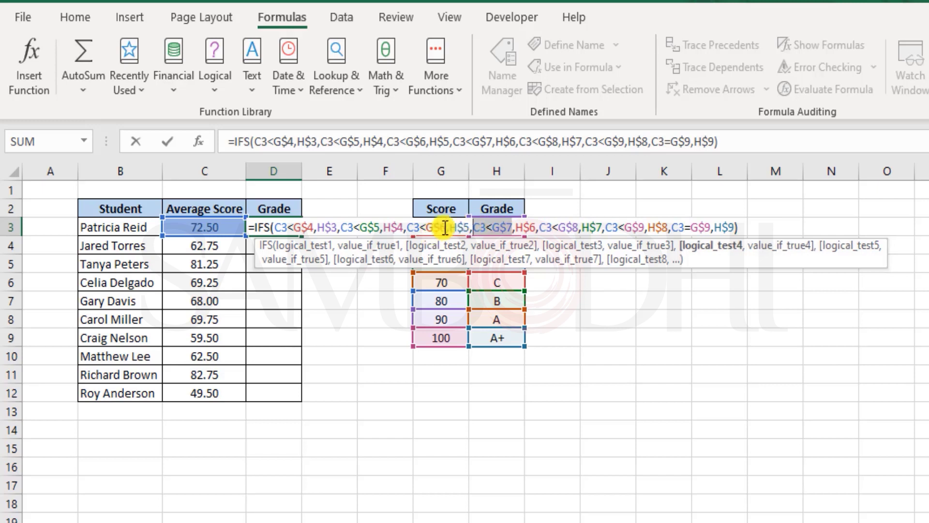
key(Left)
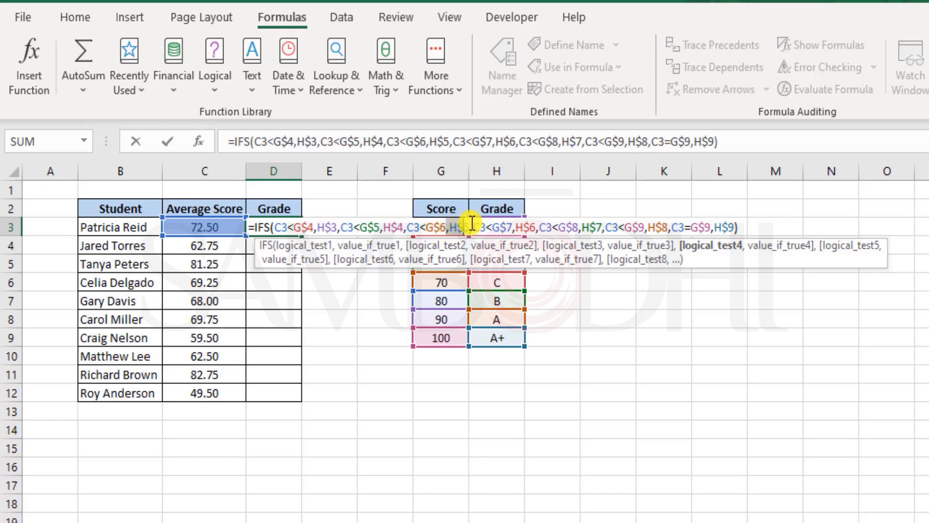
drag(446, 227, 411, 225)
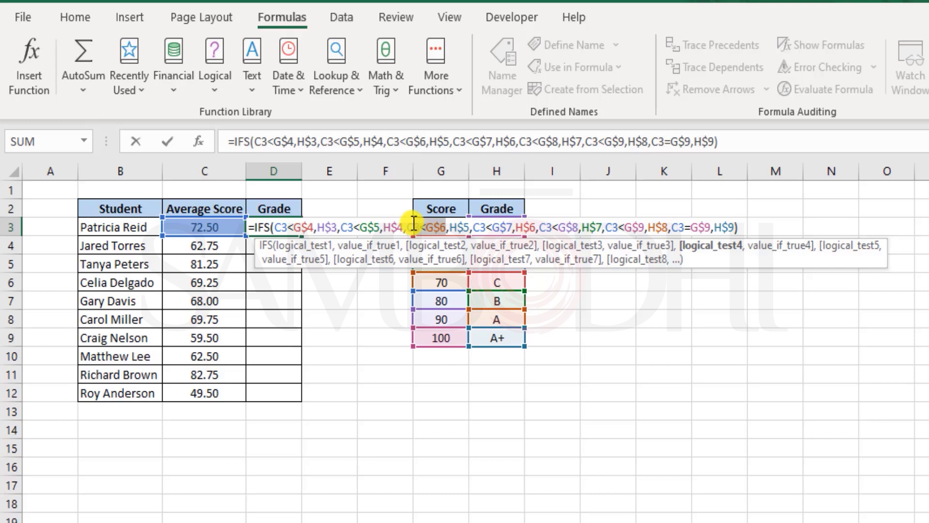
drag(414, 223, 412, 220)
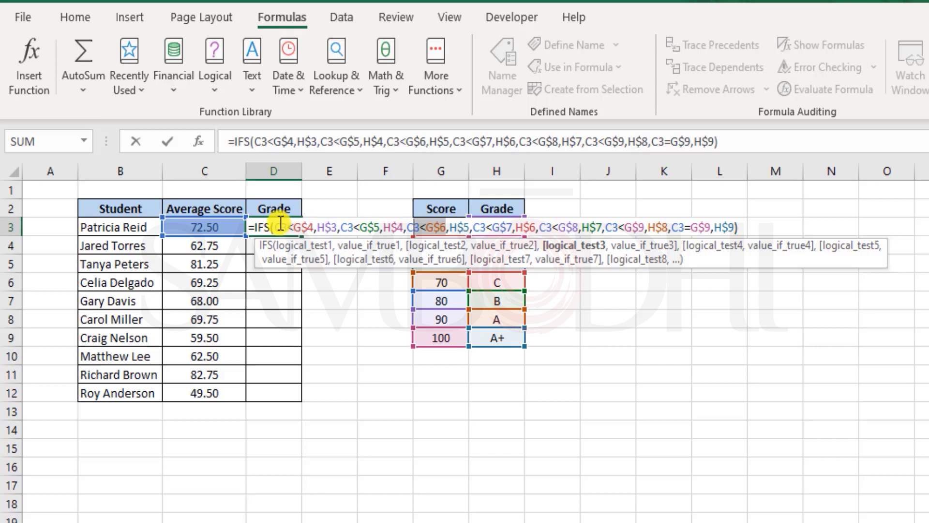
Highlight the first condition C3<G$4, its result H$3, then the remaining conditions
drag(284, 225, 311, 224)
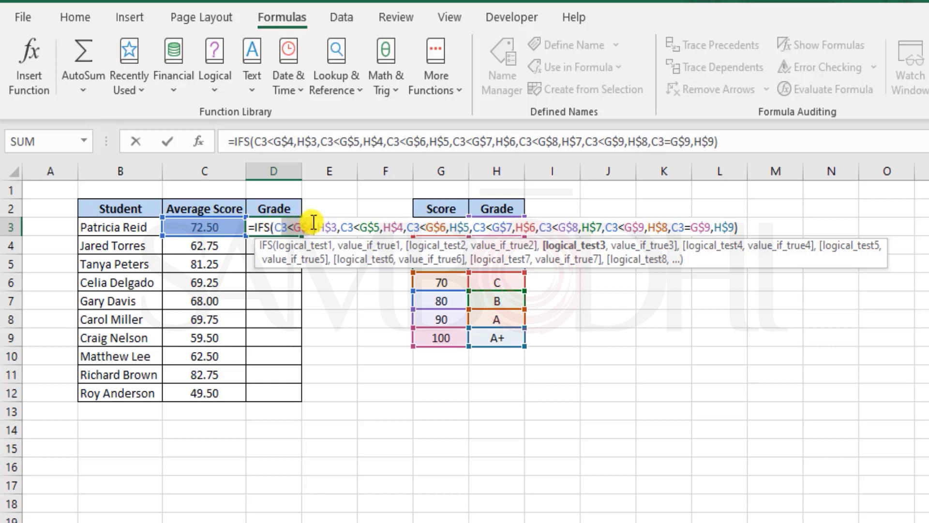
drag(317, 225, 338, 225)
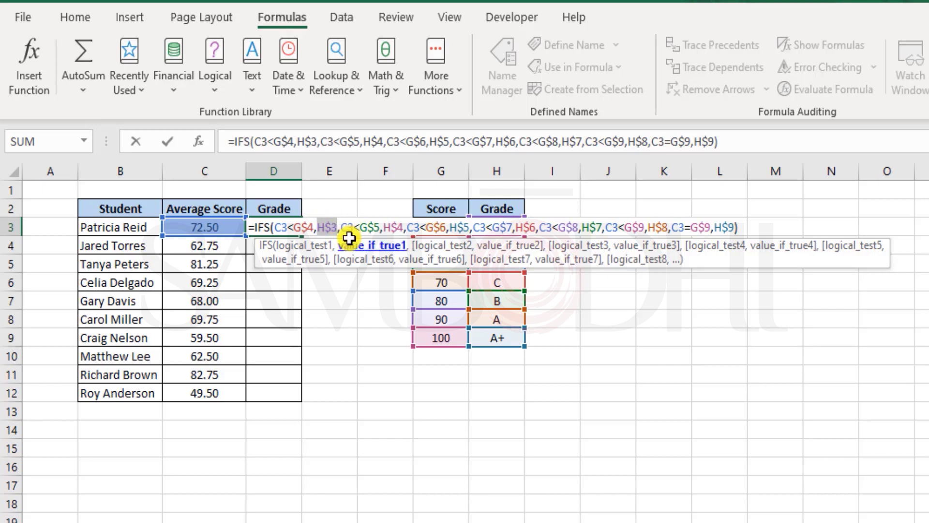
drag(343, 228, 730, 229)
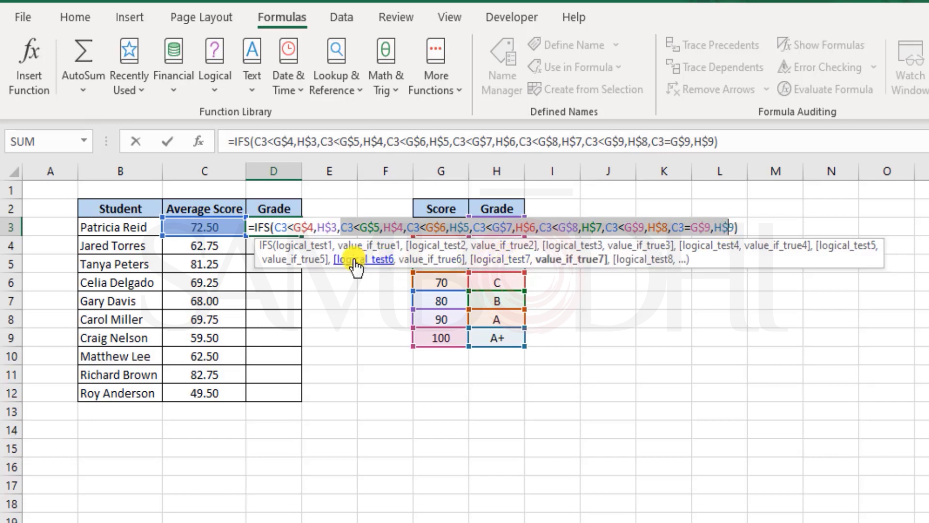
click(296, 227)
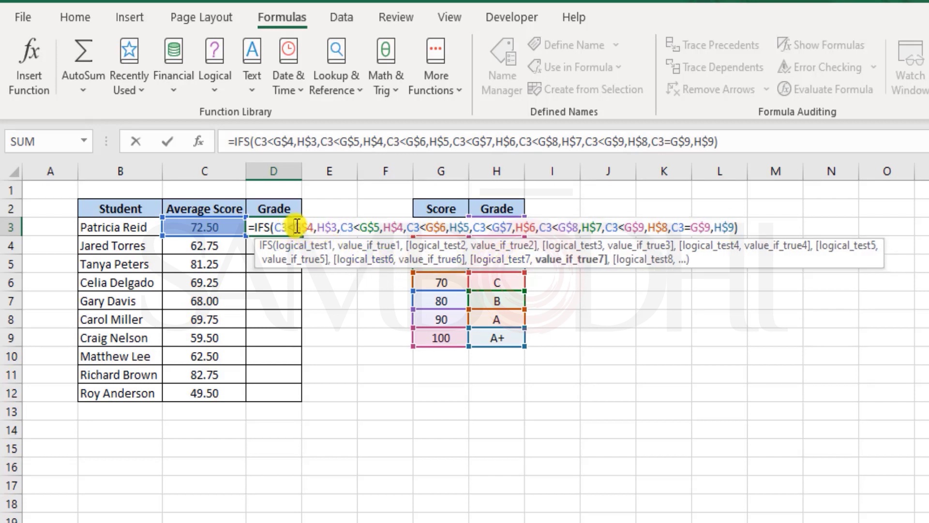
click(295, 227)
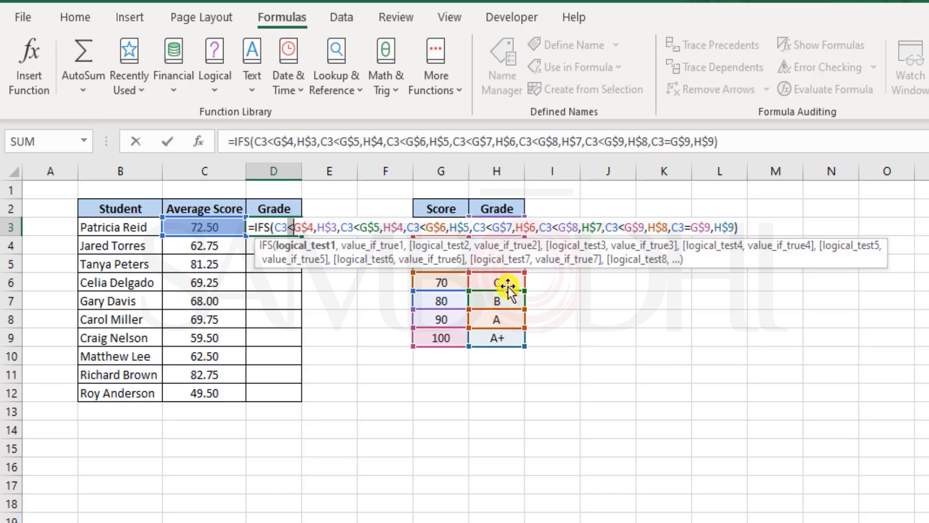
Highlight G$4, then the first and second condition/result pairs, including G$5,H$4, in D3's formula
double_click(308, 228)
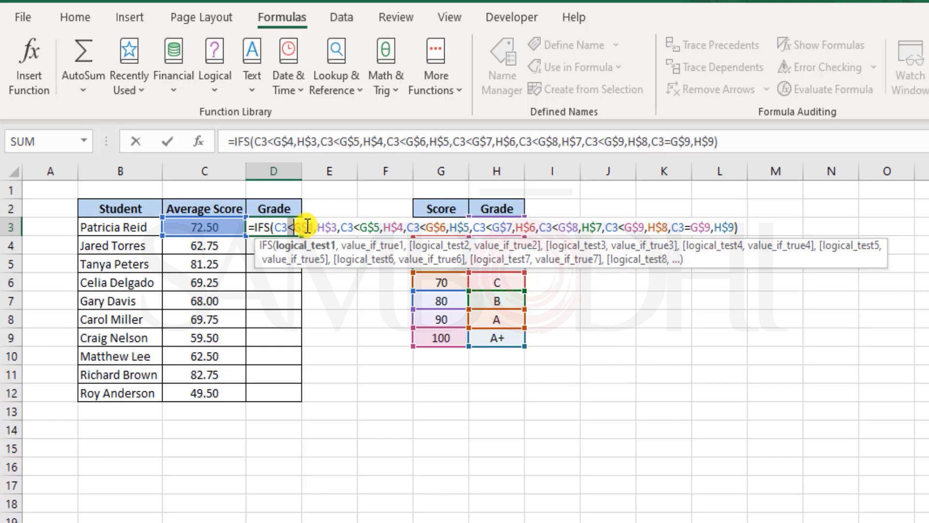
click(332, 227)
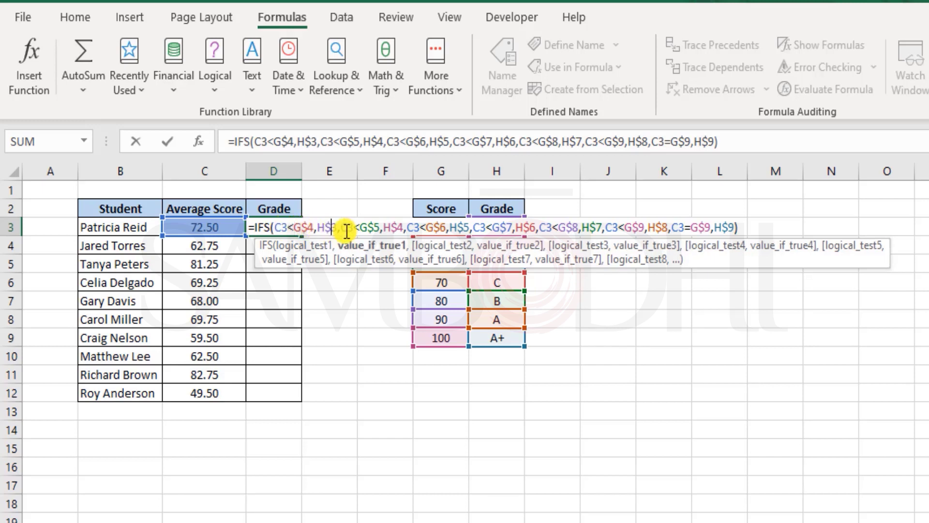
drag(337, 224, 274, 225)
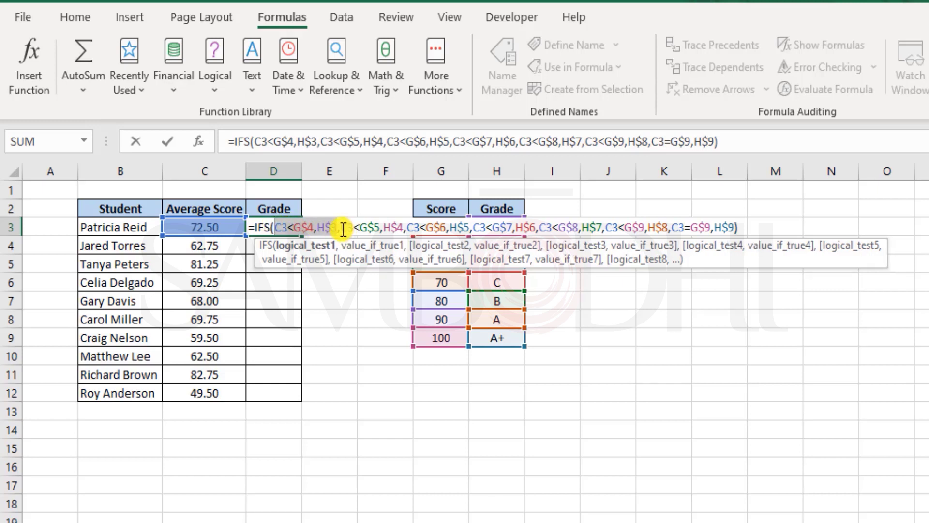
drag(341, 226, 468, 226)
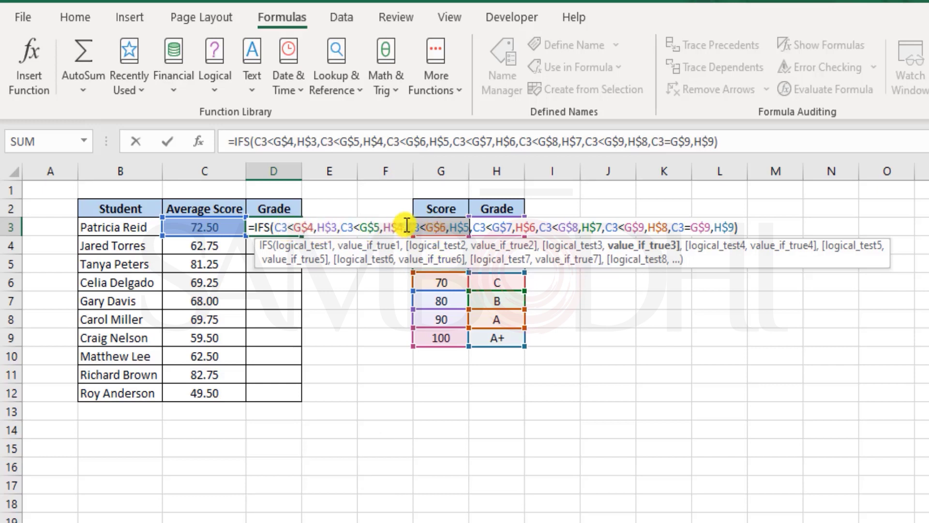
drag(405, 226, 361, 226)
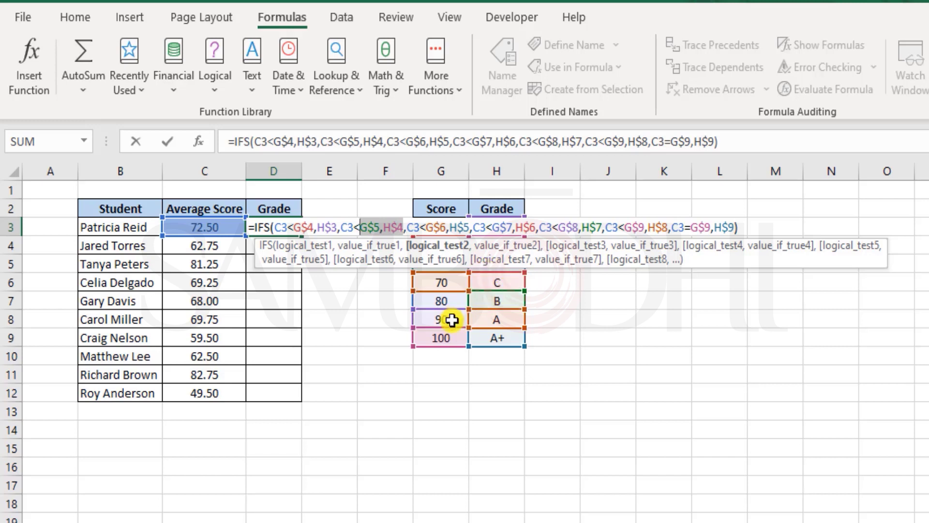
Commit D3's IFS formula, fill it down to D12, and inspect the copies in D8 and D9
key(Return)
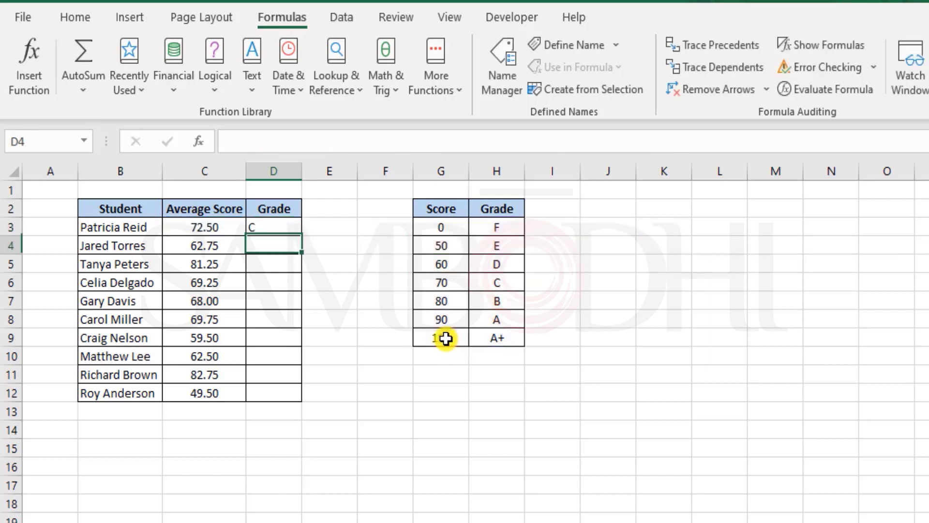
key(Up)
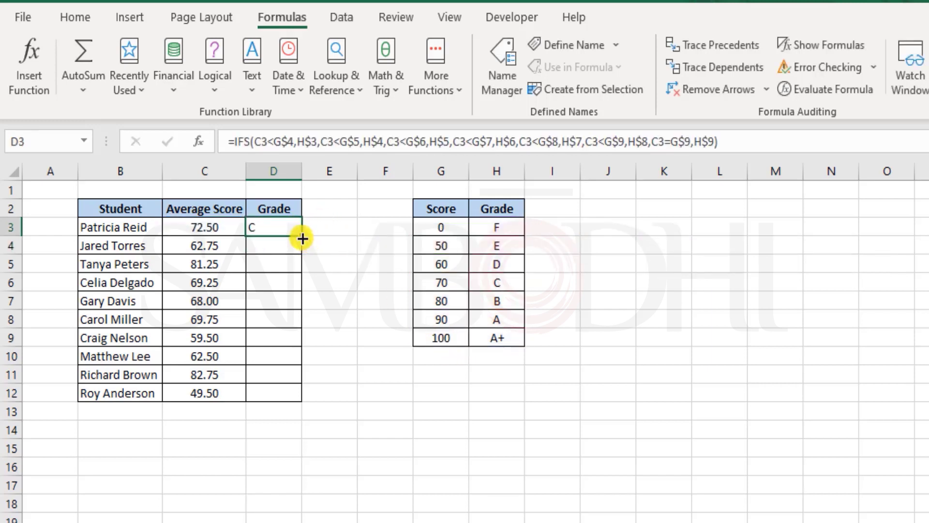
drag(302, 237, 305, 398)
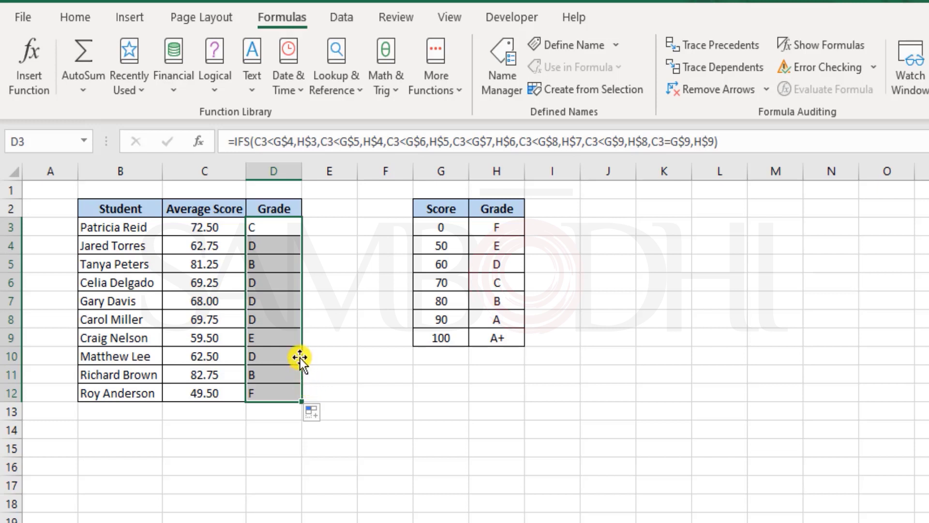
click(282, 322)
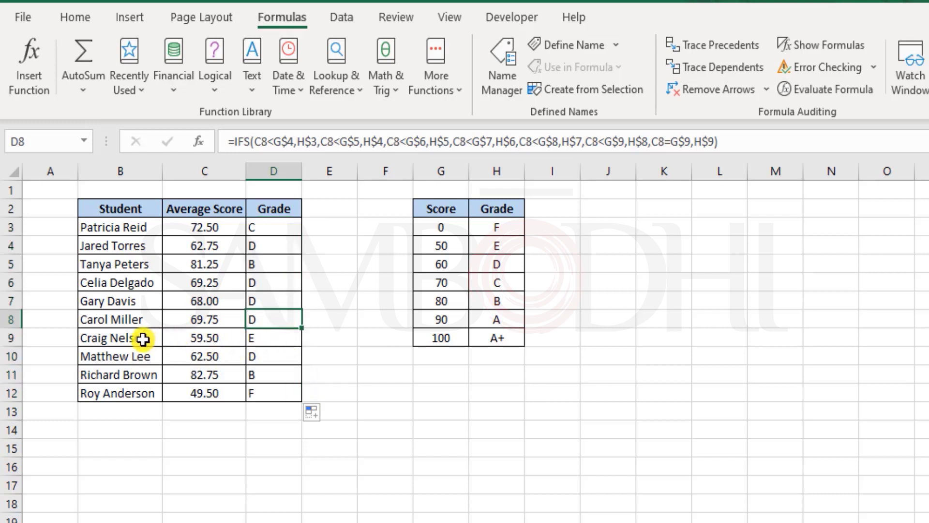
drag(138, 338, 212, 339)
click(284, 340)
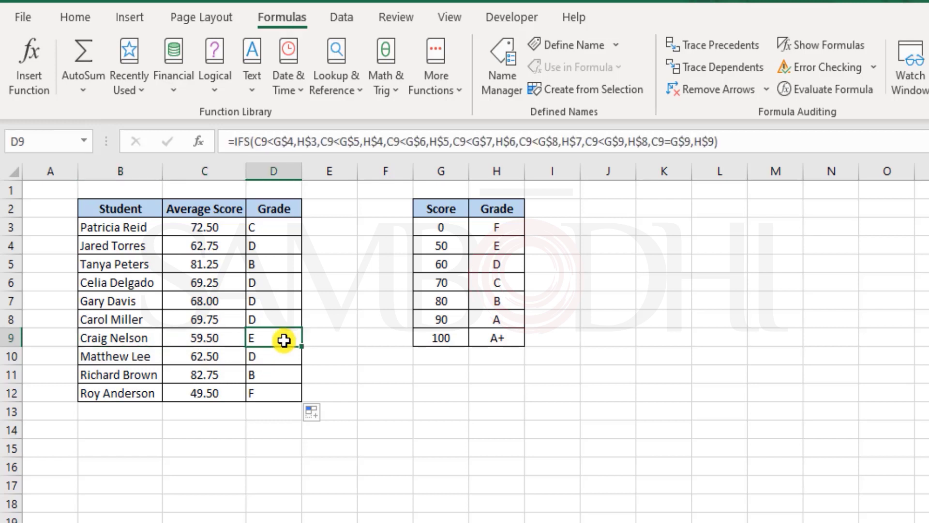
drag(442, 245, 493, 244)
Test C9's score as 59.99, then undo it back to 59.50
click(226, 337)
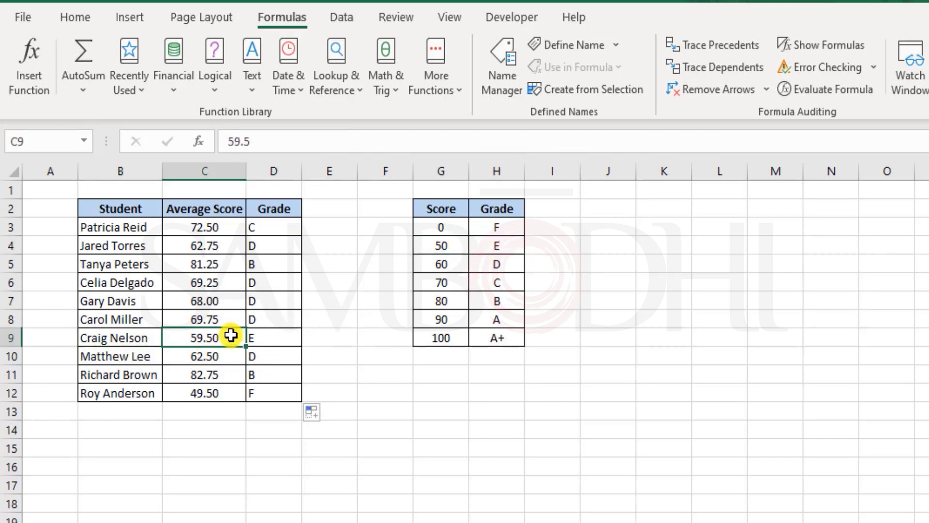
double_click(228, 337)
key(BackSpace)
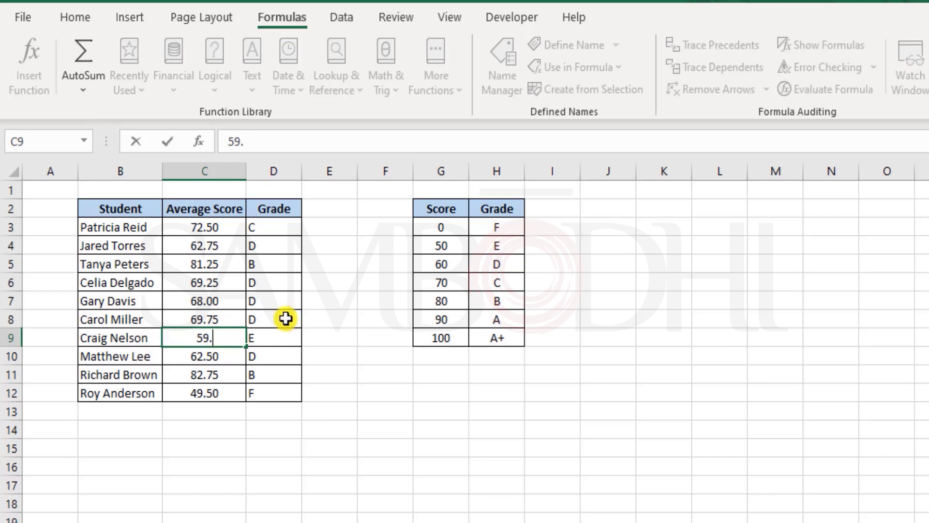
text(99)
key(Return)
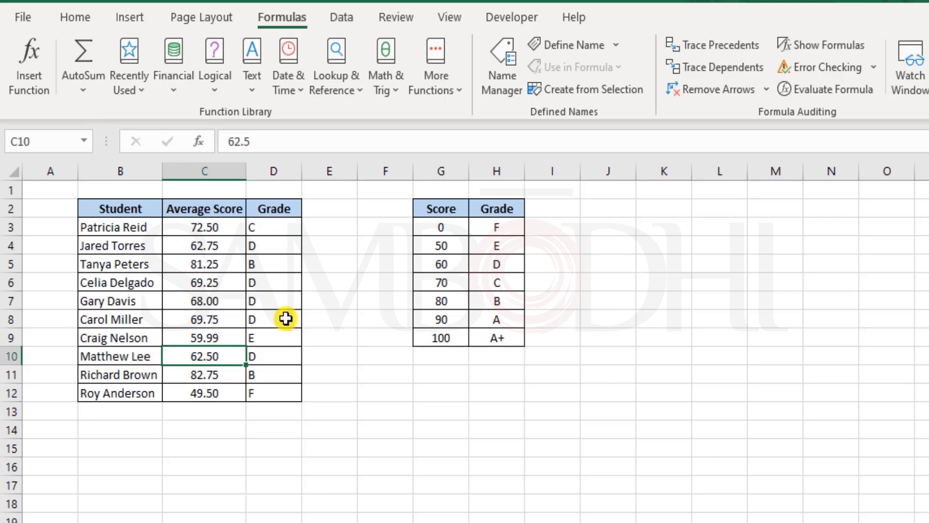
key(ctrl+z)
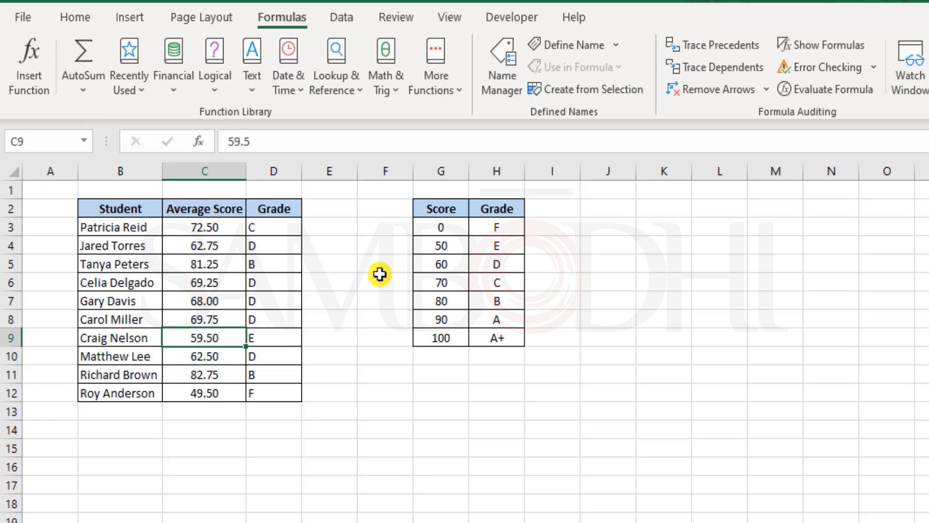
Highlight the third condition in D3's formula, exit unchanged, and start typing 'using' in D1
double_click(260, 228)
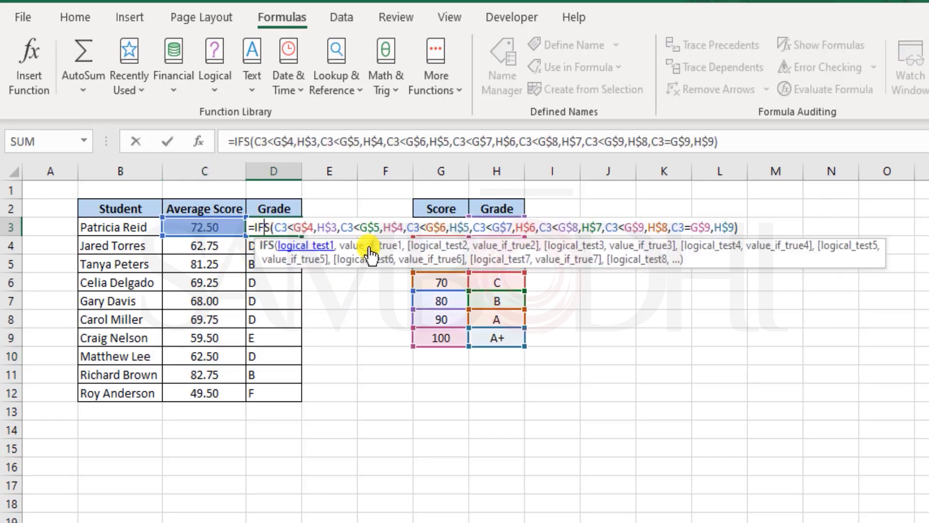
click(296, 227)
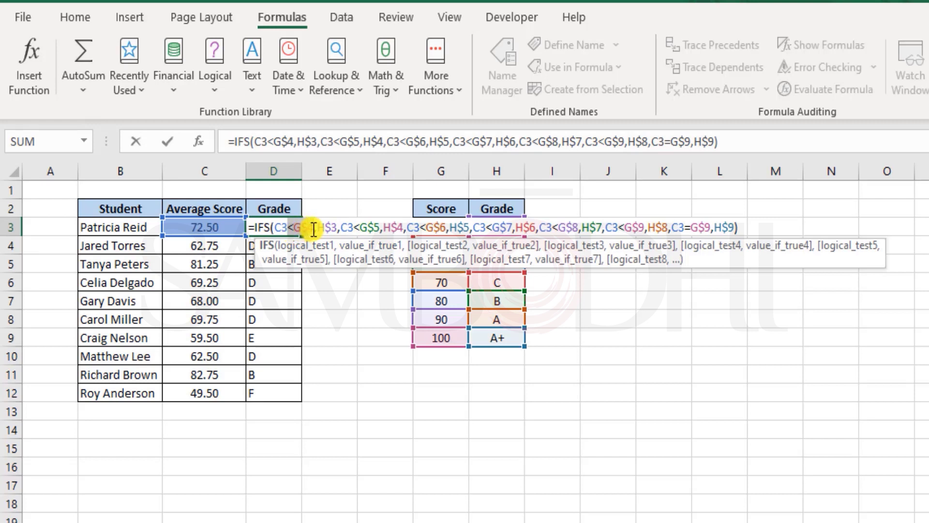
click(314, 228)
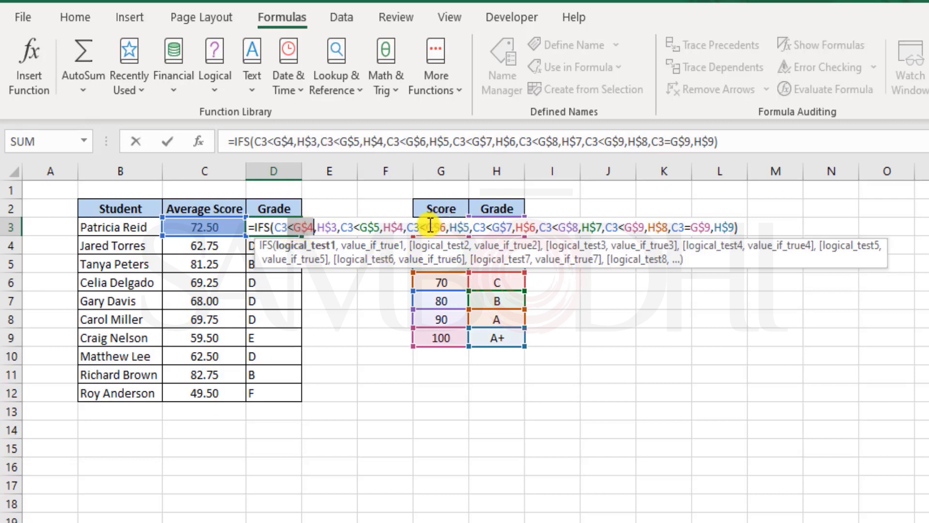
drag(408, 228, 448, 226)
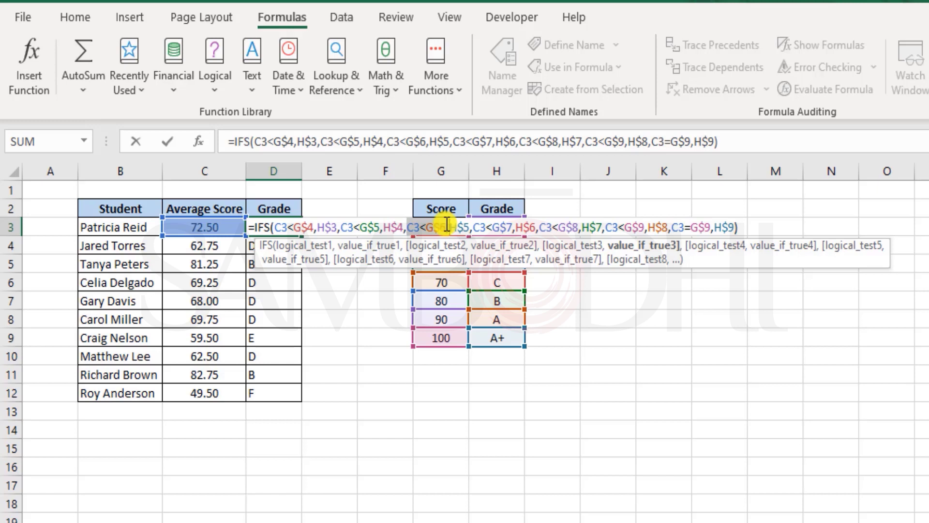
key(Escape)
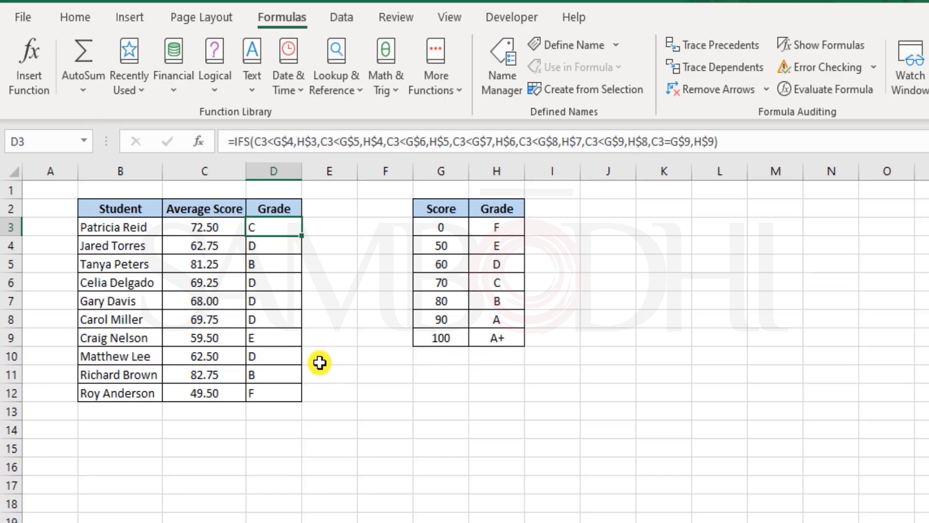
click(281, 185)
text(using IFS()
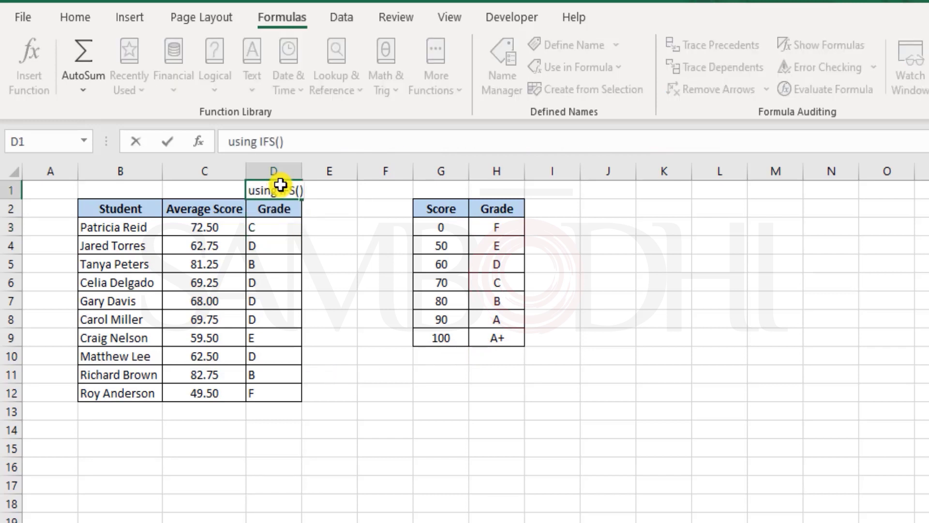
Commit the 'using IFS()' note in D1
key(Return)
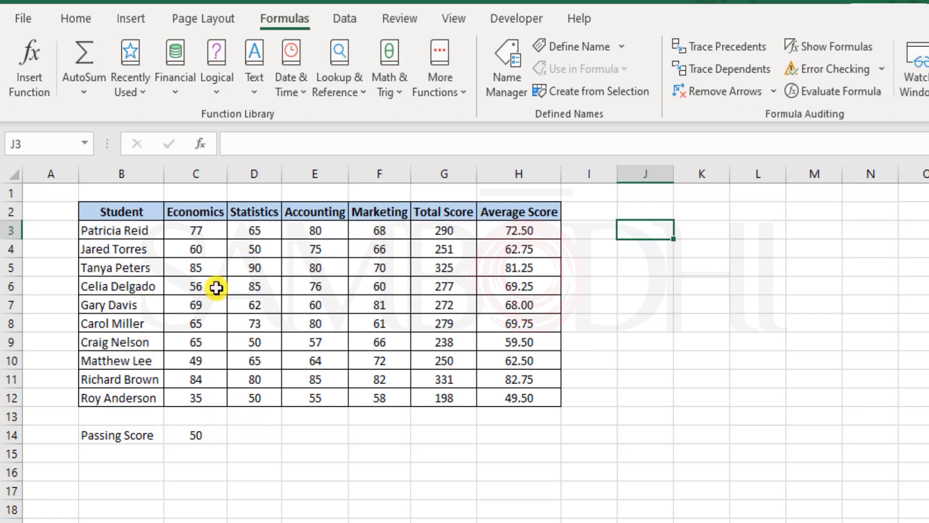
drag(213, 232, 374, 231)
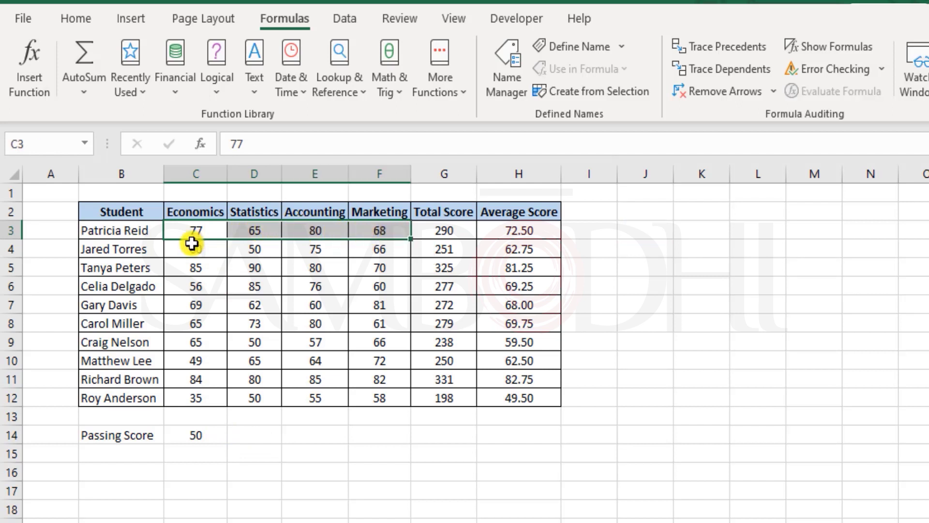
click(649, 229)
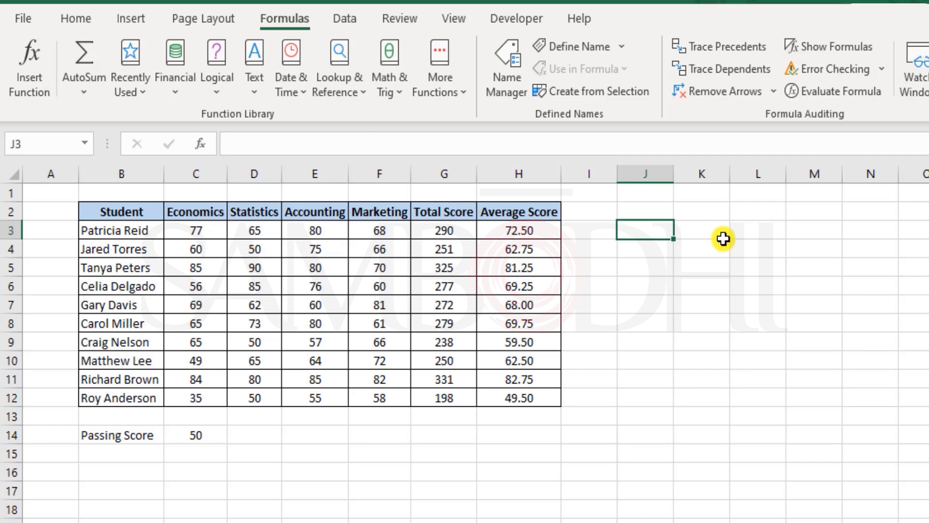
Start J3's formula as =IFS(C3>=C$14,"Pass", testing the Economics score against passing score 50
text(=)
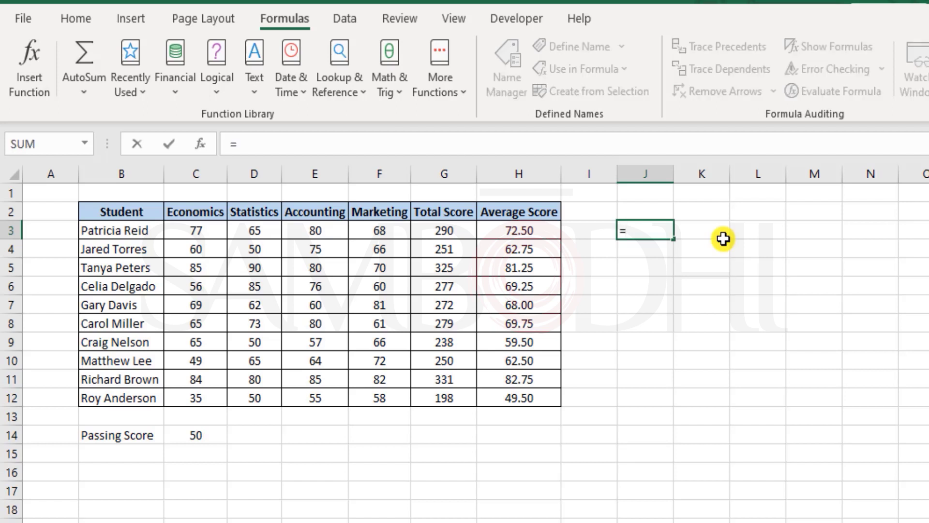
text(IFS()
key(Return)
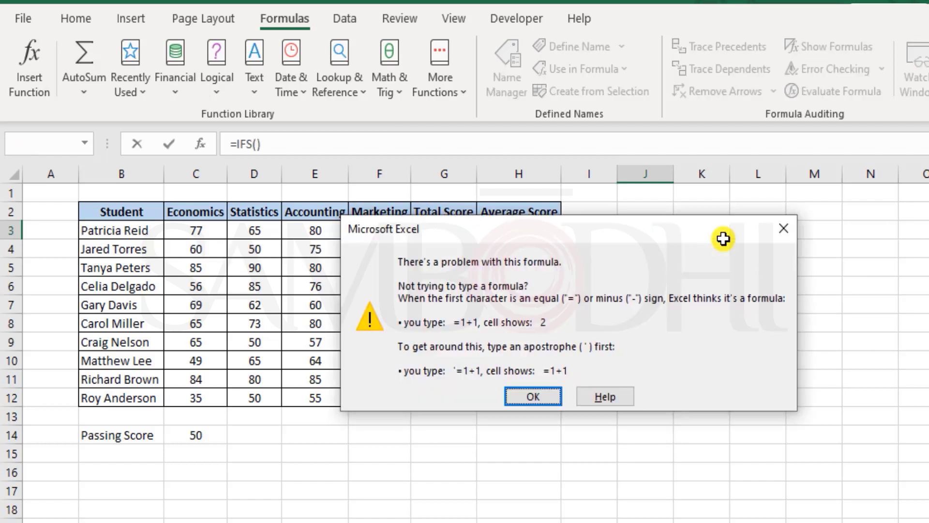
key(Return)
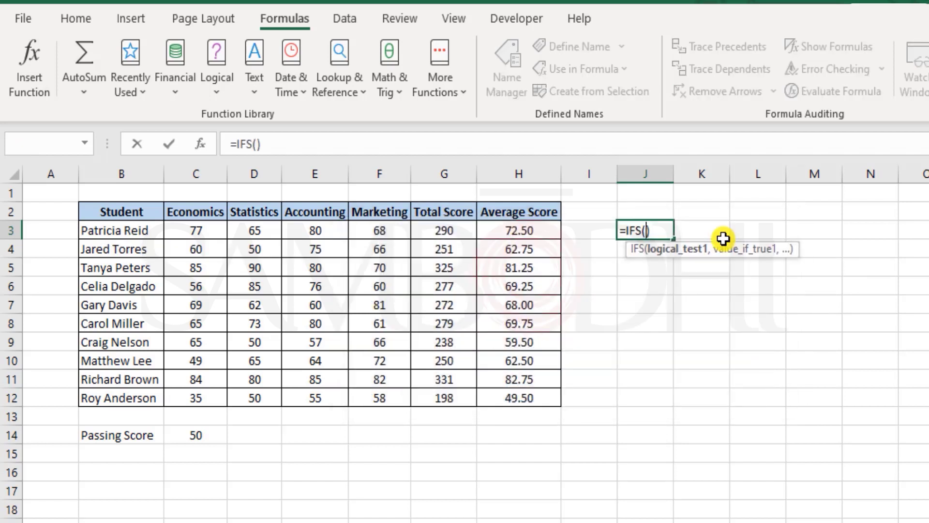
click(191, 240)
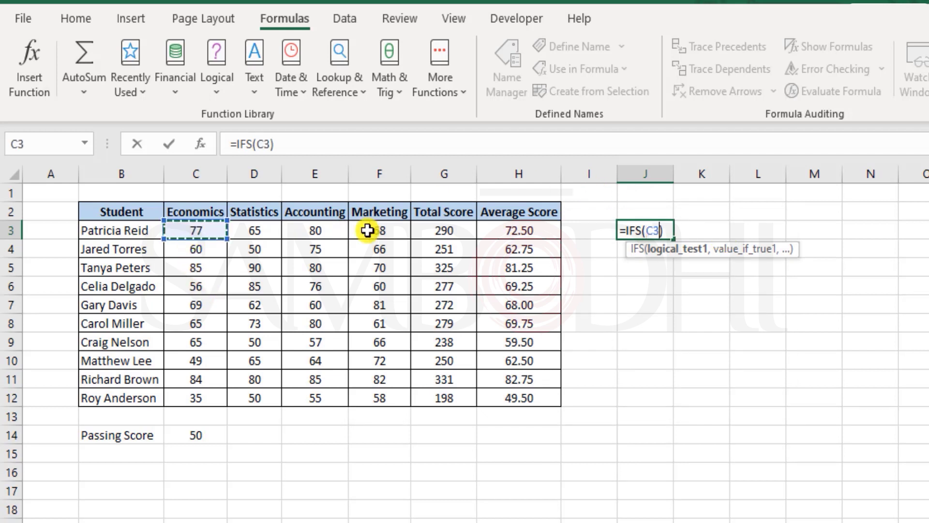
text(>=)
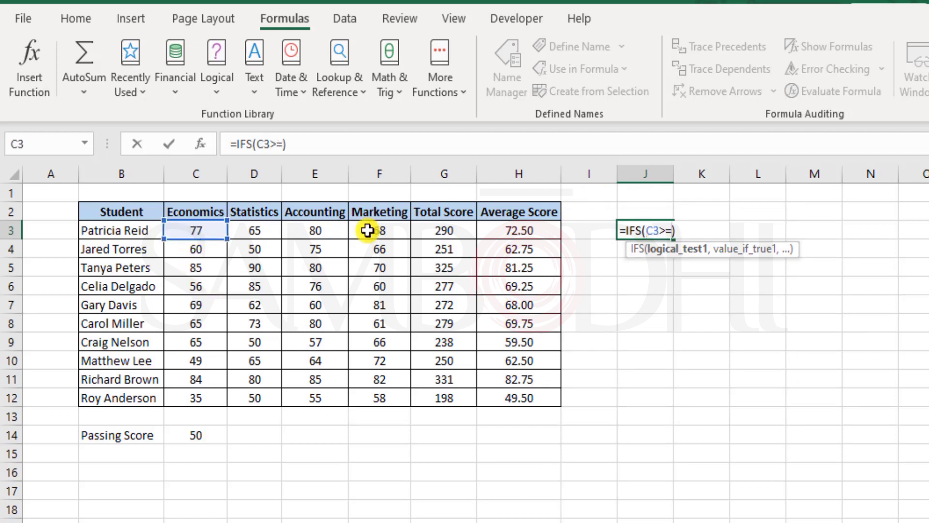
click(198, 452)
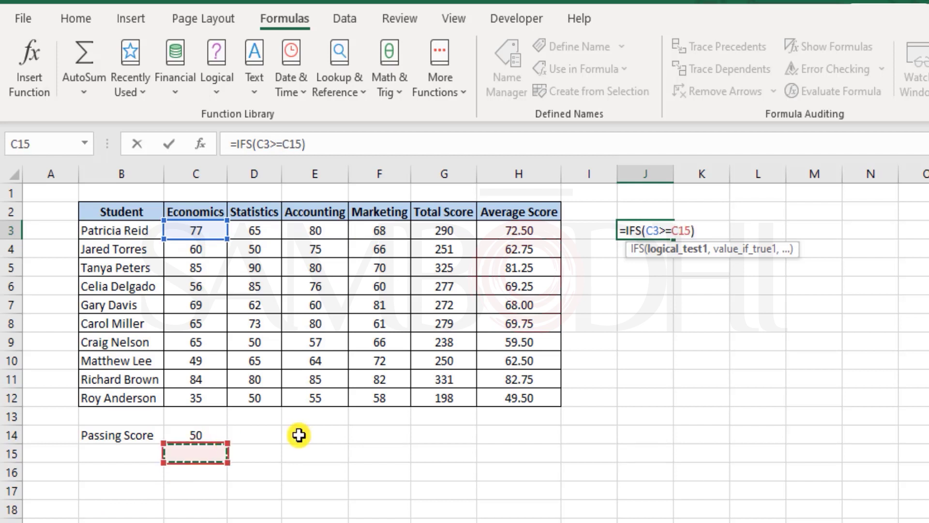
click(188, 436)
key(F4)
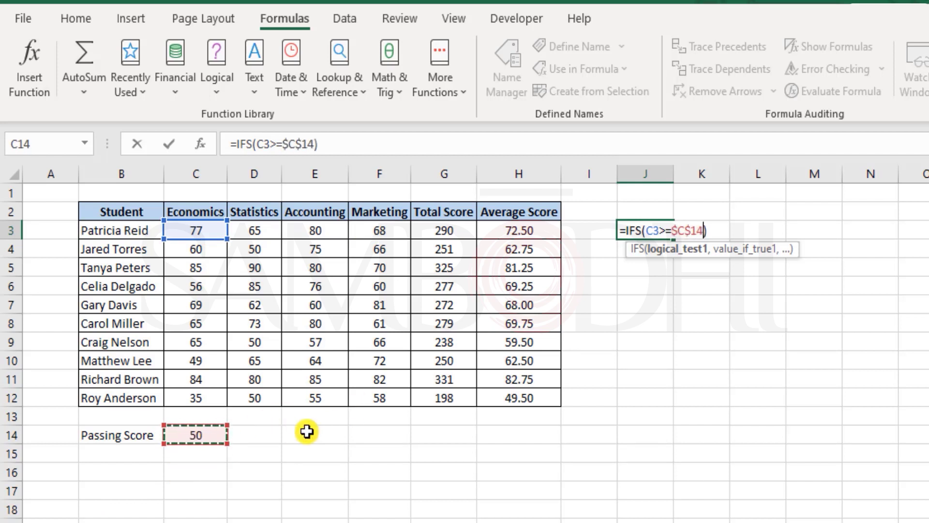
key(F4)
text(,)
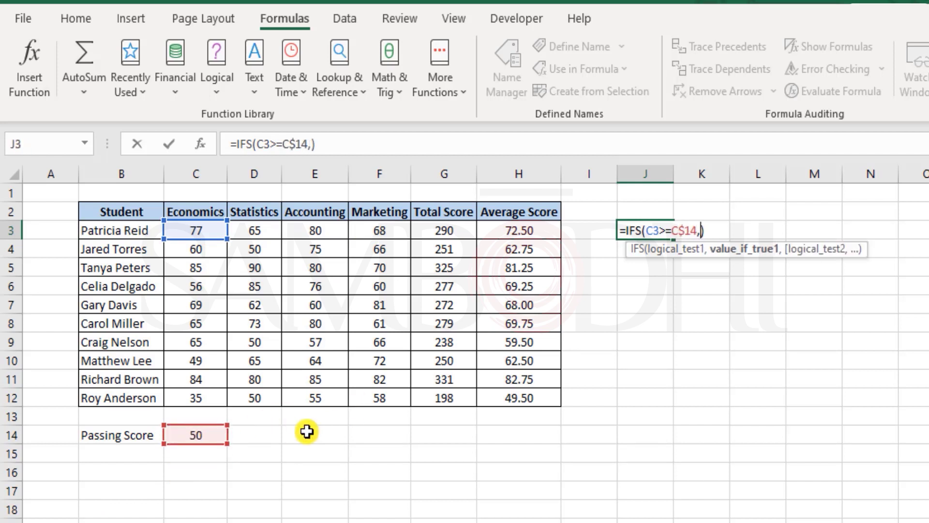
text("Pass")
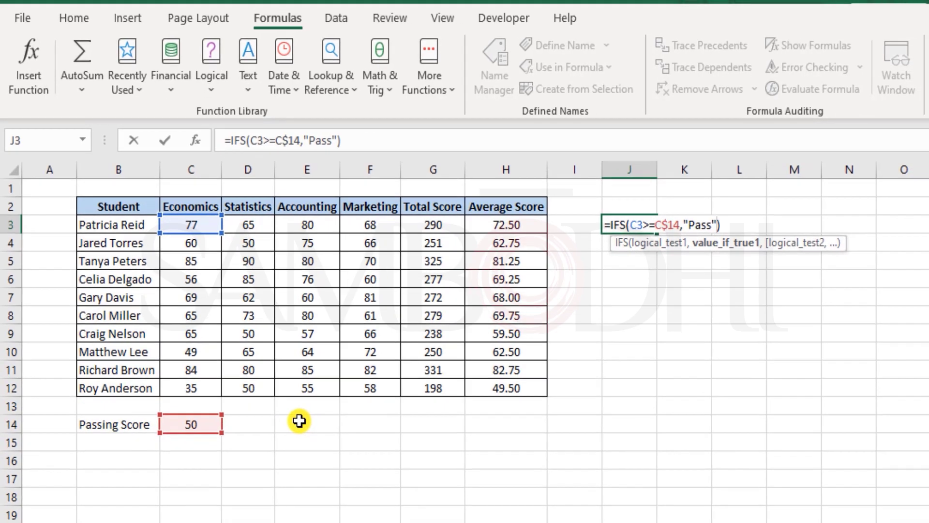
text(,)
Add the D3>=C14,"Pass" Statistics test and the E3>=C14 Accounting test
click(264, 223)
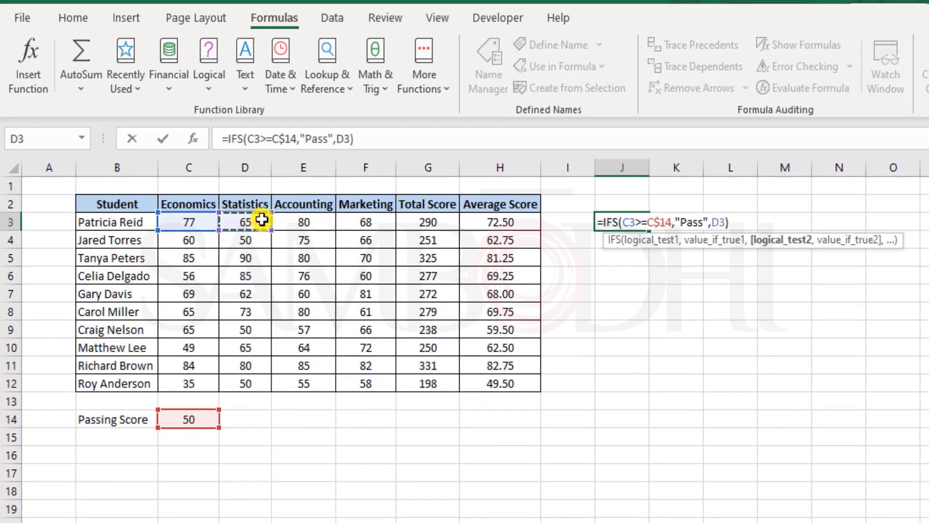
text(>=)
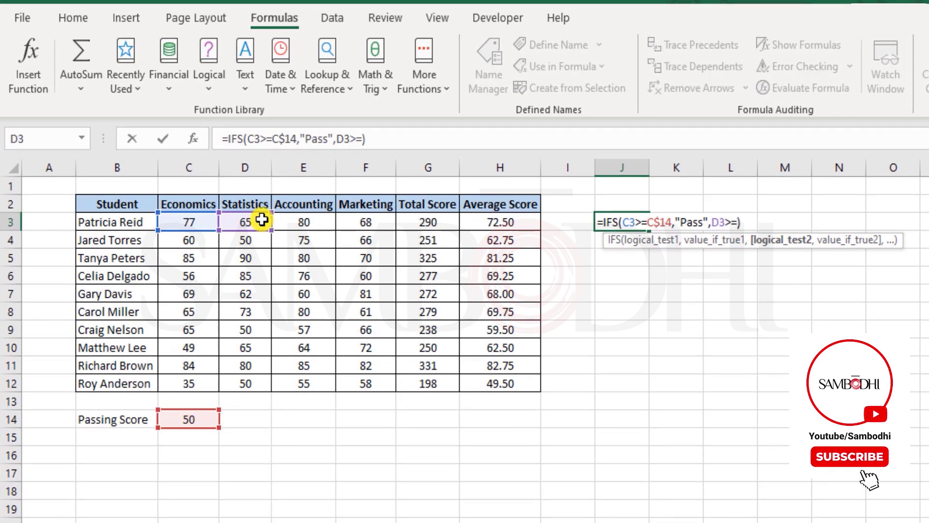
click(215, 415)
text(,")
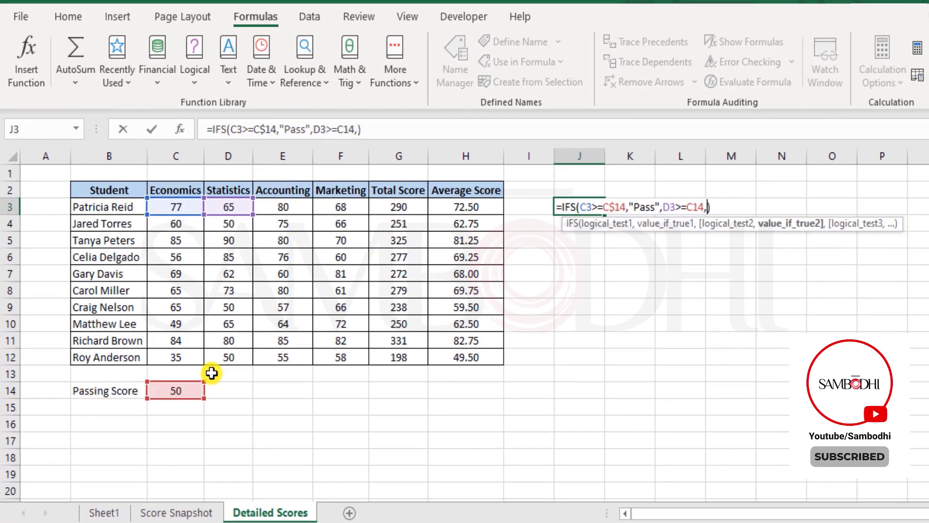
text(Pass")
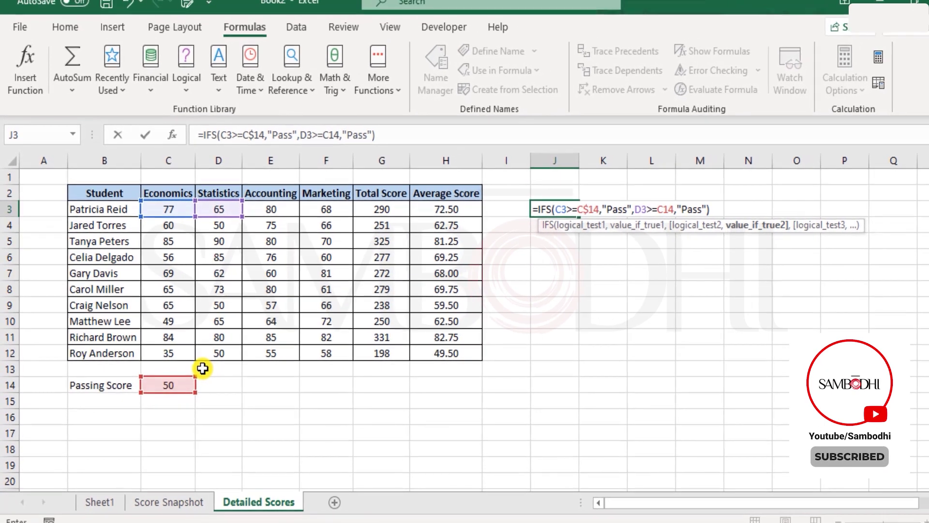
text(,)
click(274, 209)
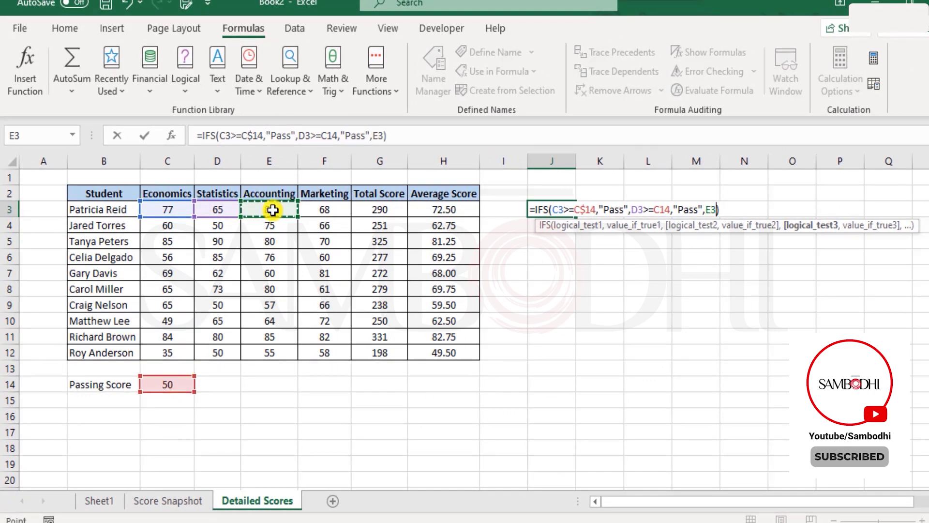
text(>=)
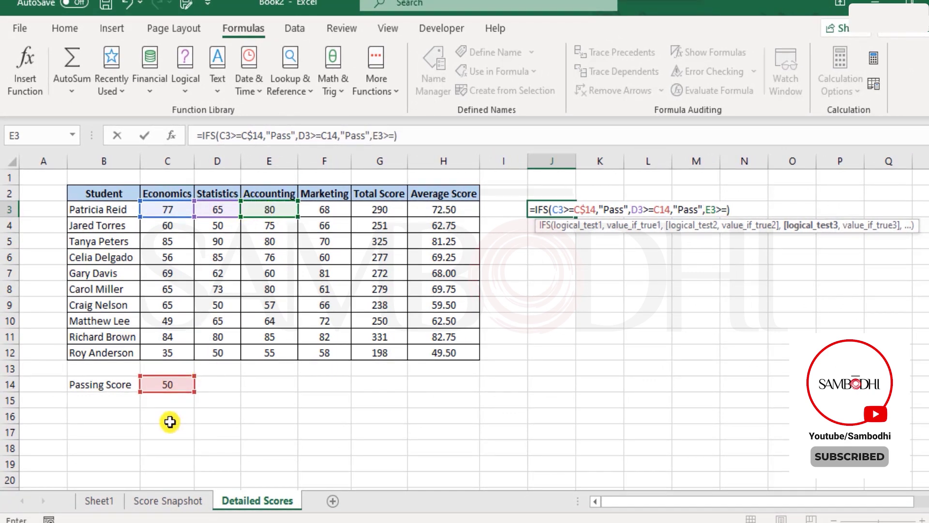
click(166, 387)
text(,)
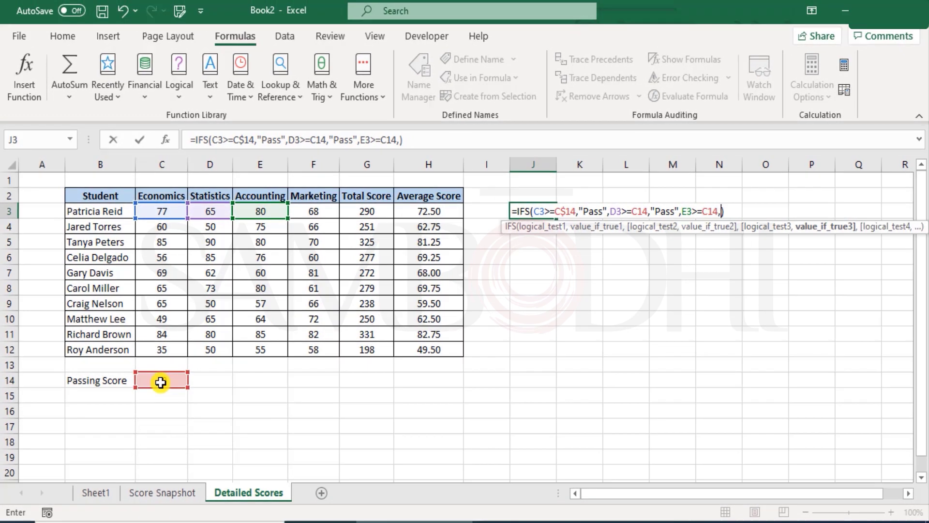
text("Pass)
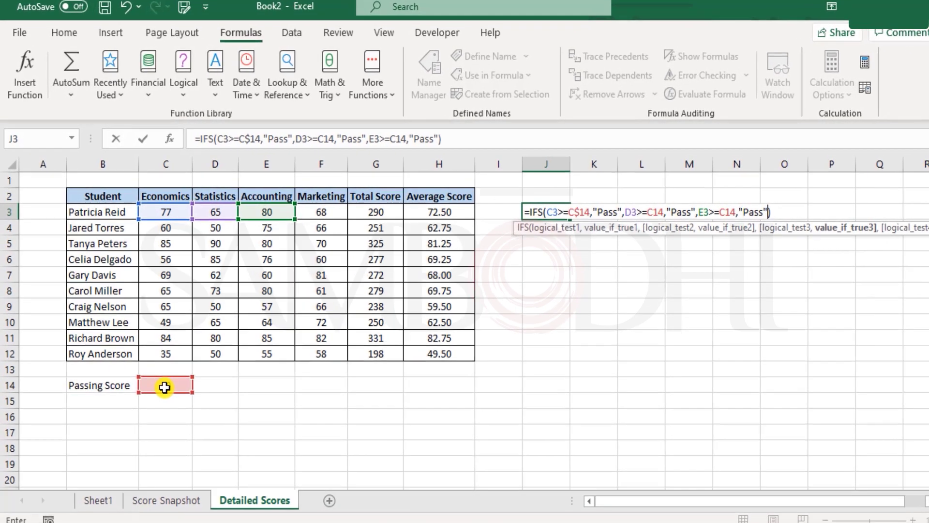
Commit J3's formula and check its result against the Marketing score in F3
key(Return)
key(Up)
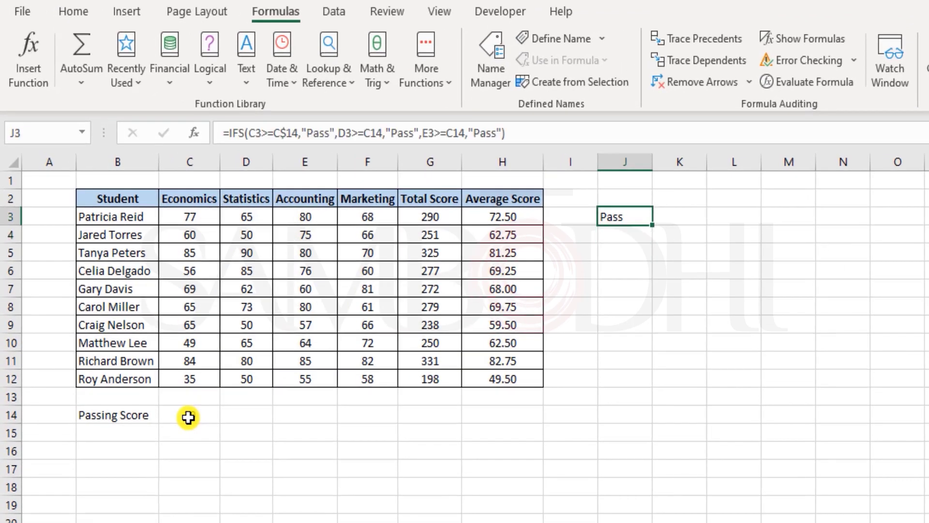
click(382, 218)
click(629, 218)
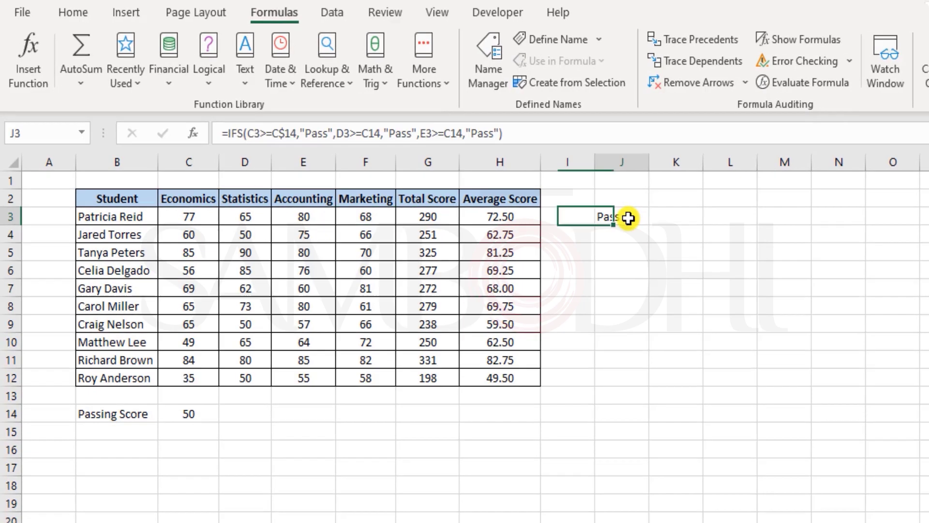
Append the Marketing test F3>=C14,"Pass") to J3's IFS formula and commit it
double_click(629, 217)
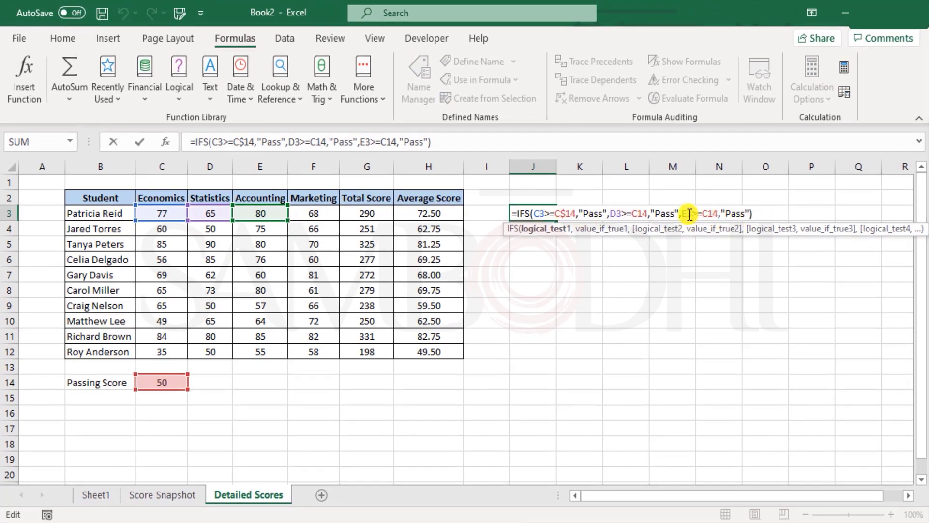
click(750, 213)
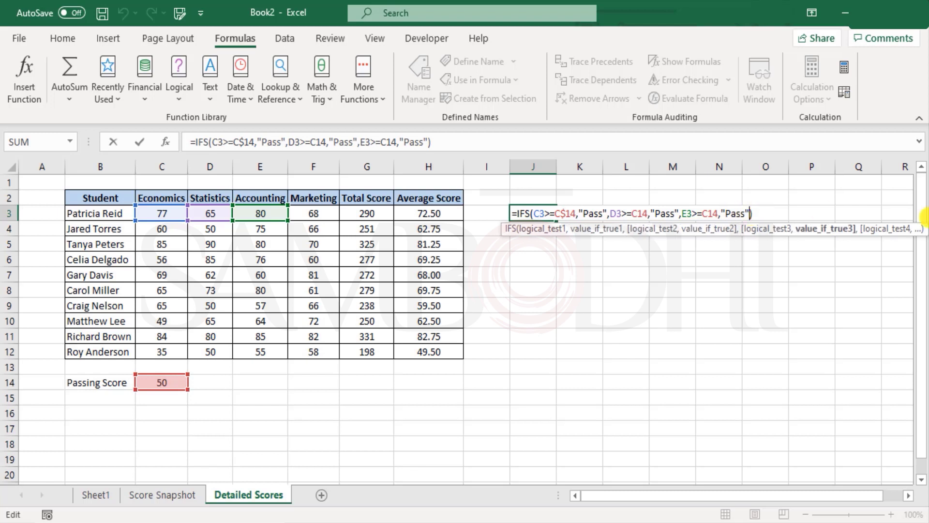
text(,)
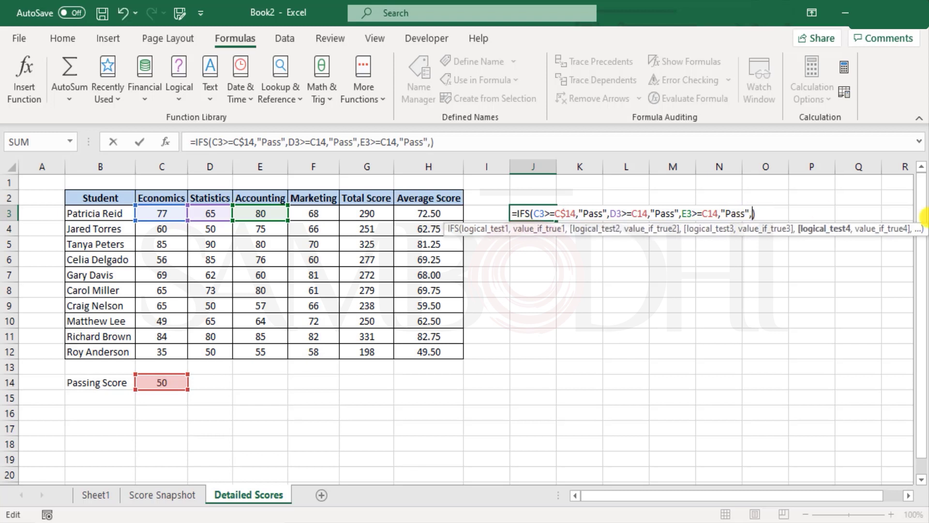
click(314, 212)
text(>=)
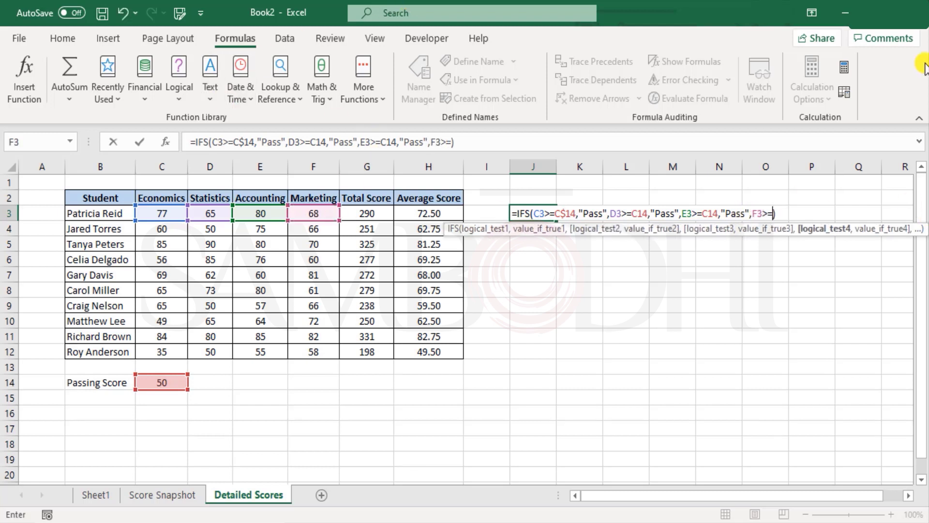
click(180, 382)
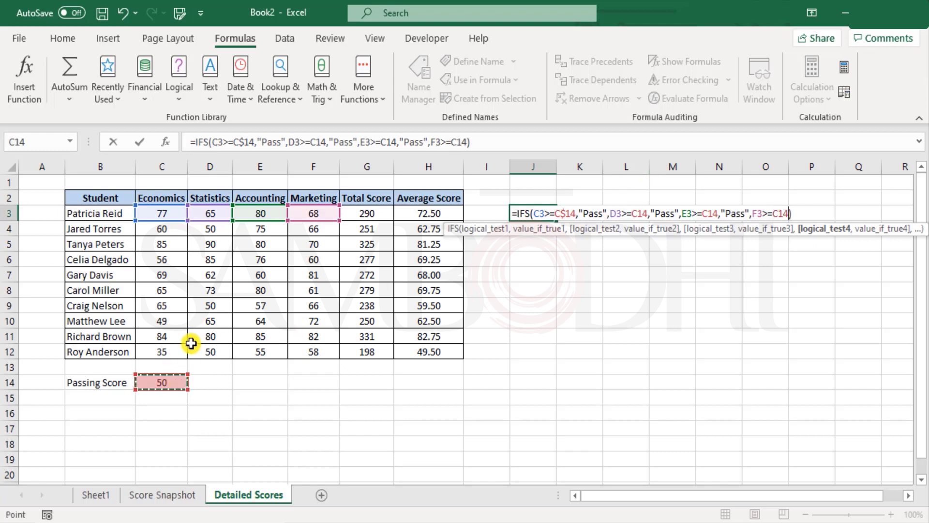
text(,"Pass)
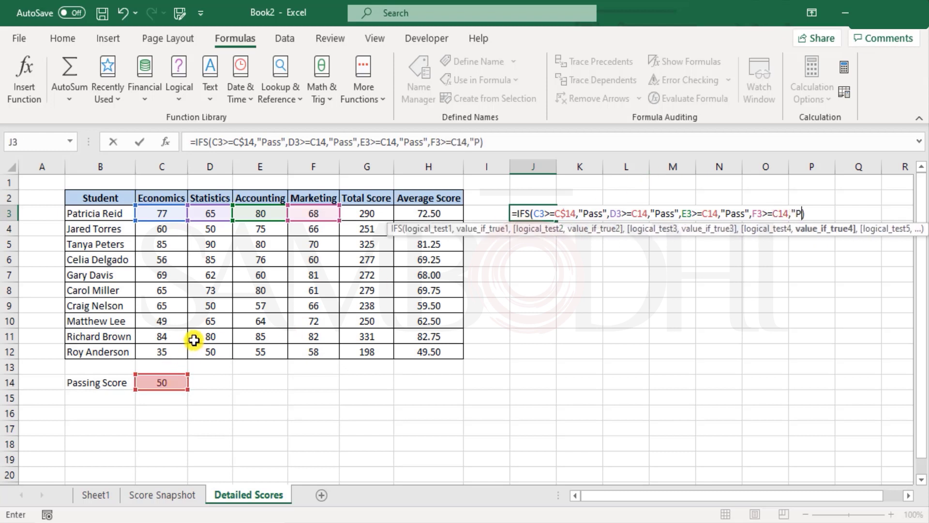
text("))
key(Return)
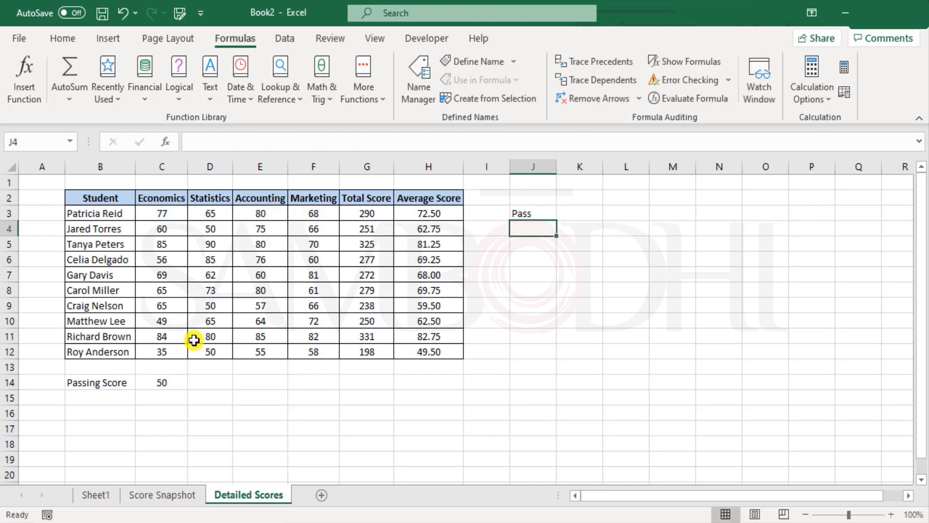
key(Up)
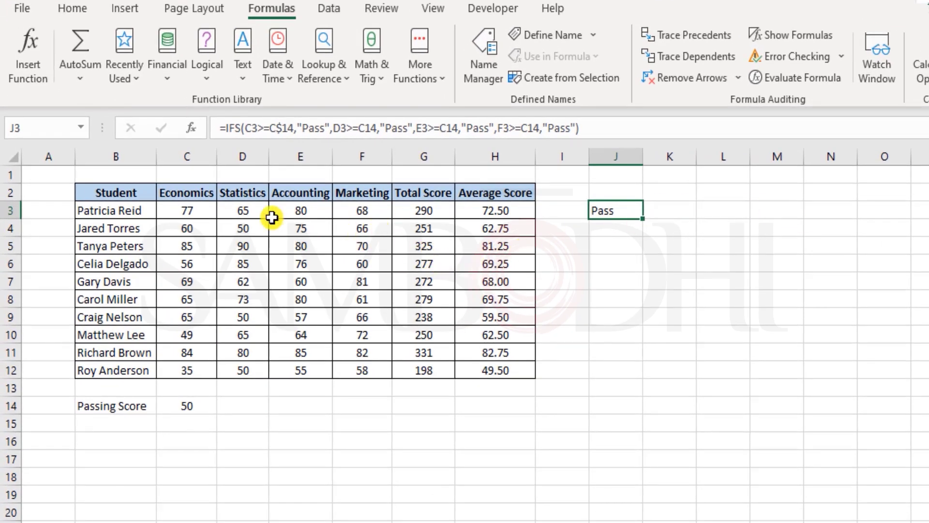
click(319, 210)
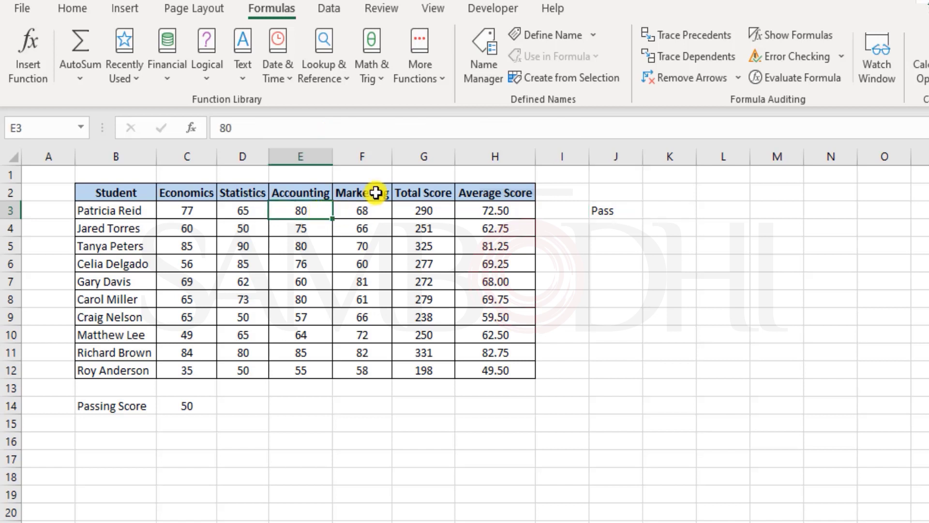
text(40)
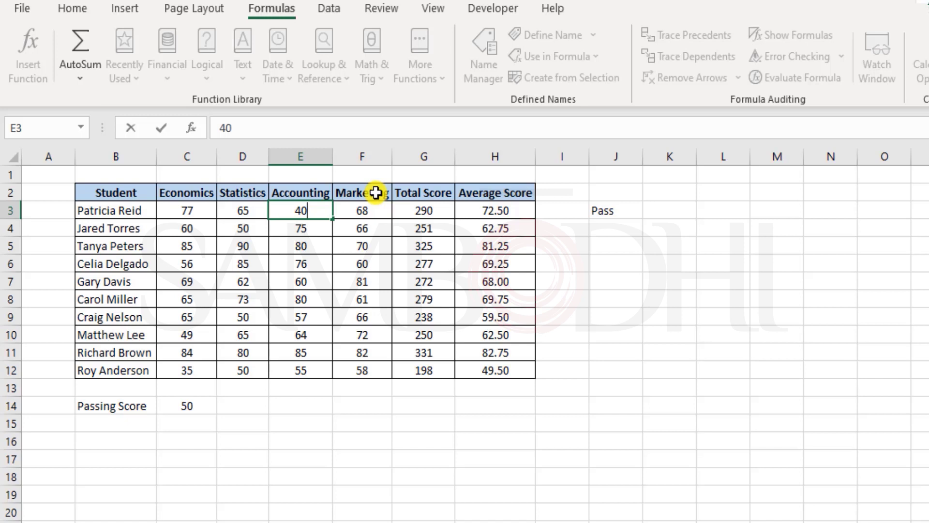
key(Return)
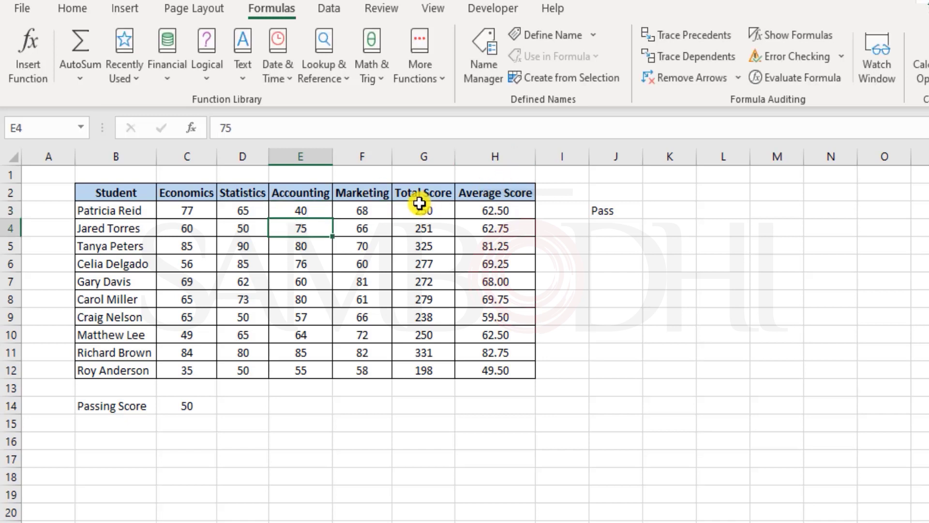
drag(402, 211, 504, 210)
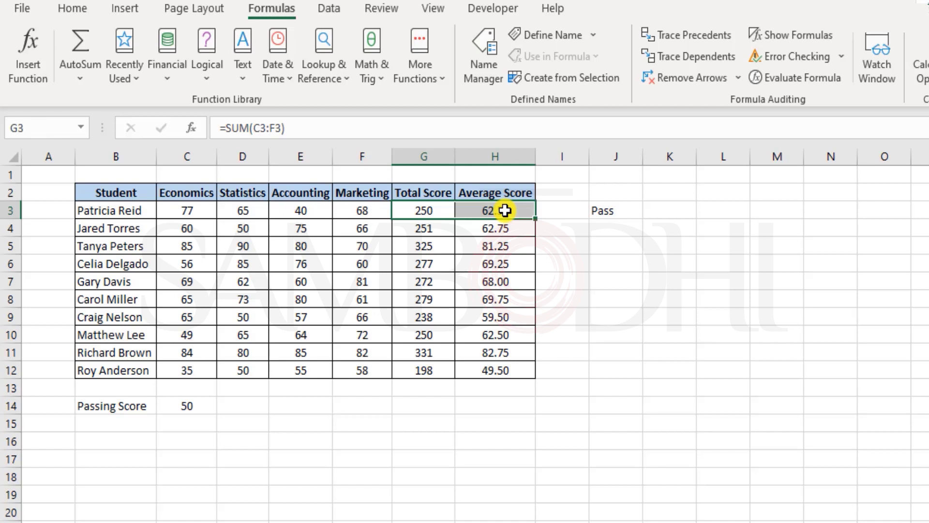
click(617, 212)
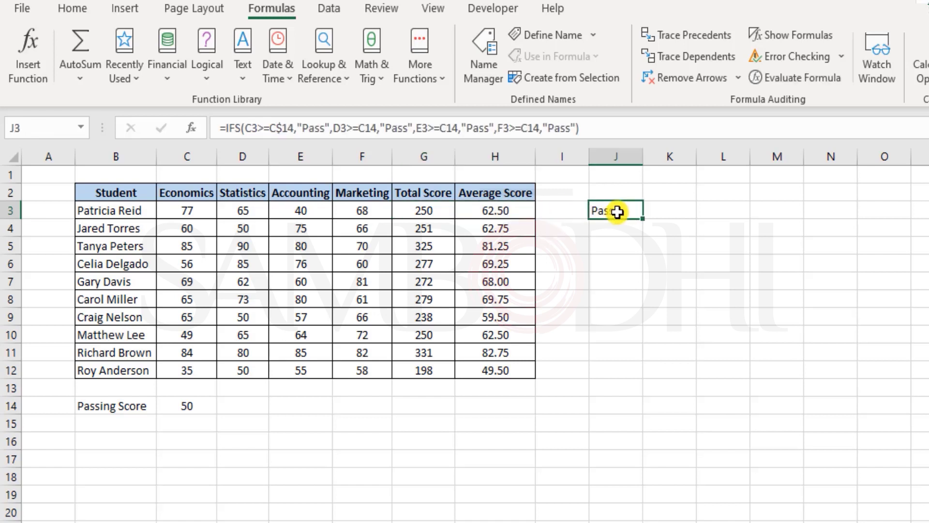
key(ctrl+z)
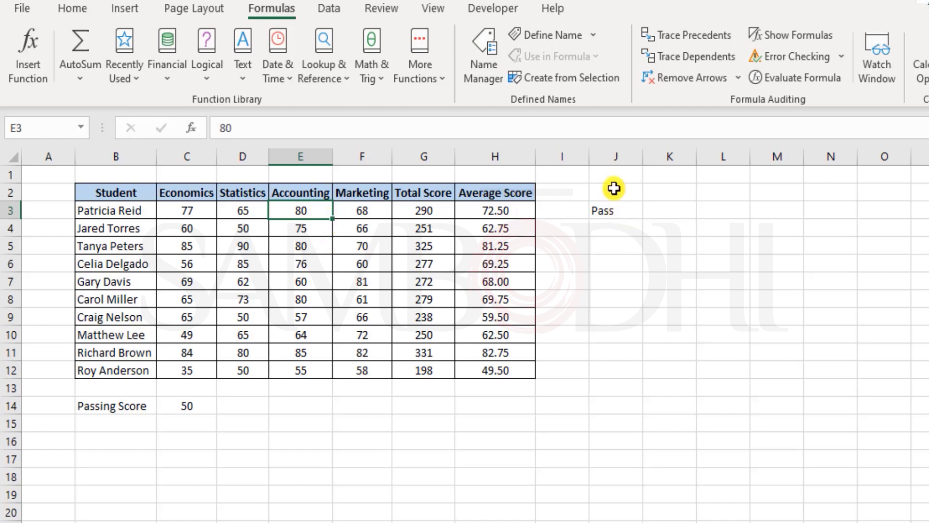
click(616, 212)
double_click(617, 210)
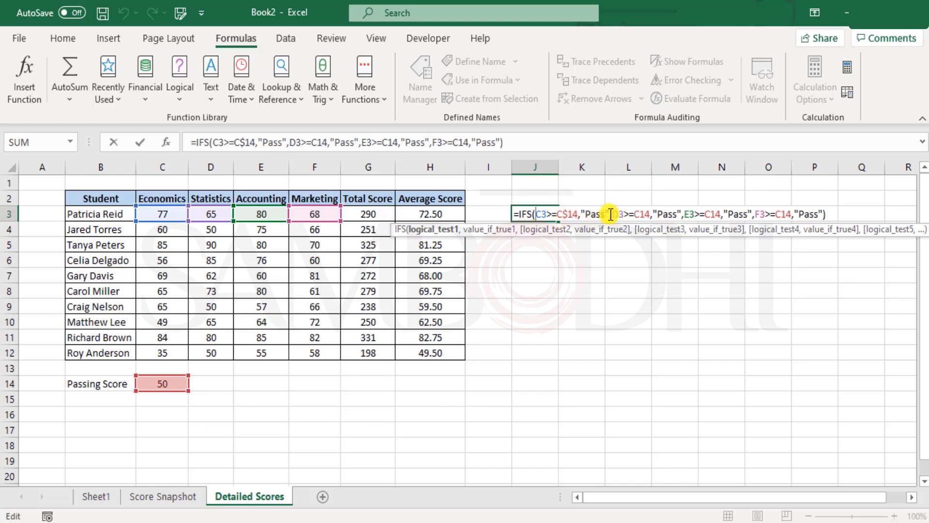
mouse_move(609, 215)
mouse_down()
mouse_move(544, 215)
mouse_move(615, 214)
mouse_up()
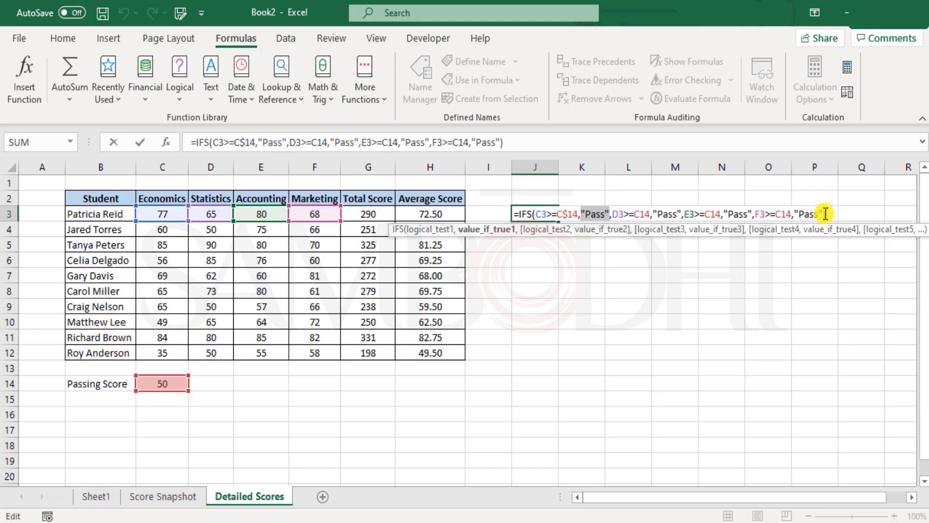
Restart J3 as =IFS with a first test C3<$C$14 returning "Fail"
key(ctrl+Return)
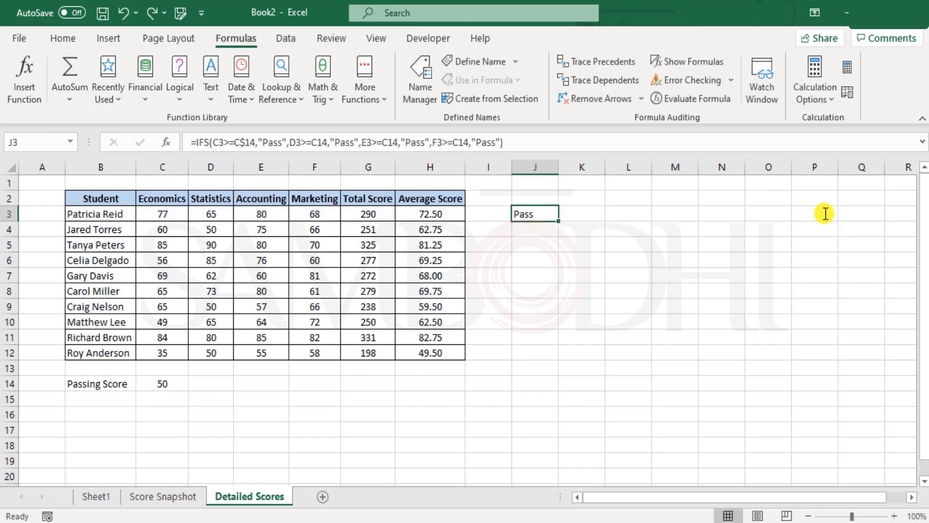
key(Delete)
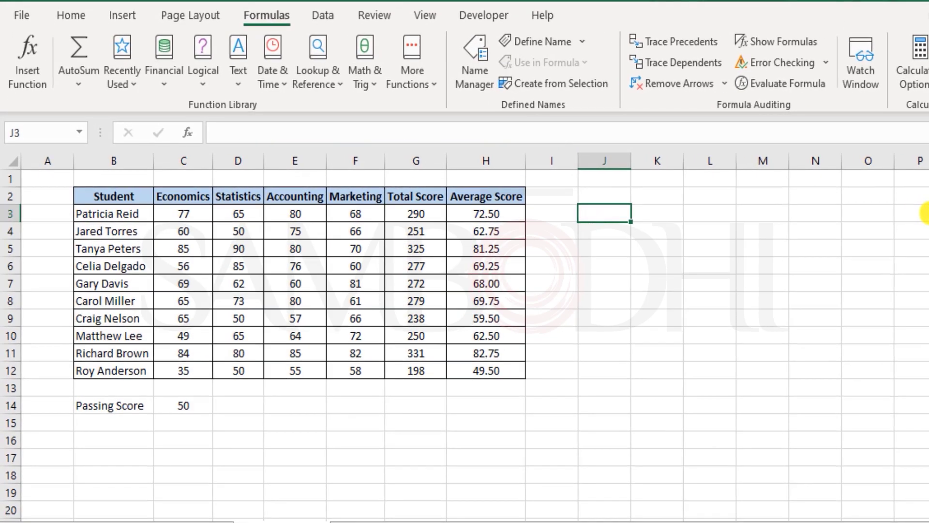
text(=ifs)
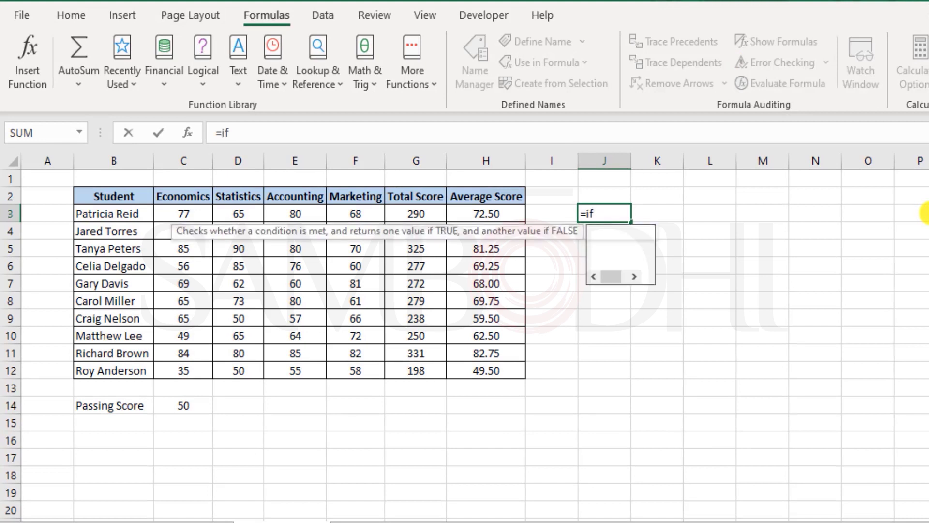
key(Tab)
key(Left)
key(Left)
key(Left)
key(Left)
key(Left)
key(Left)
key(Left)
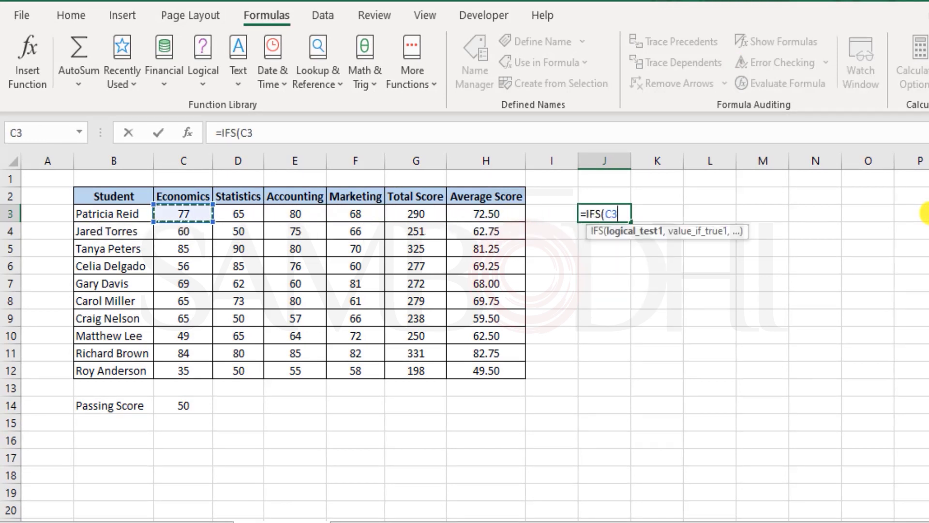
text(<K)
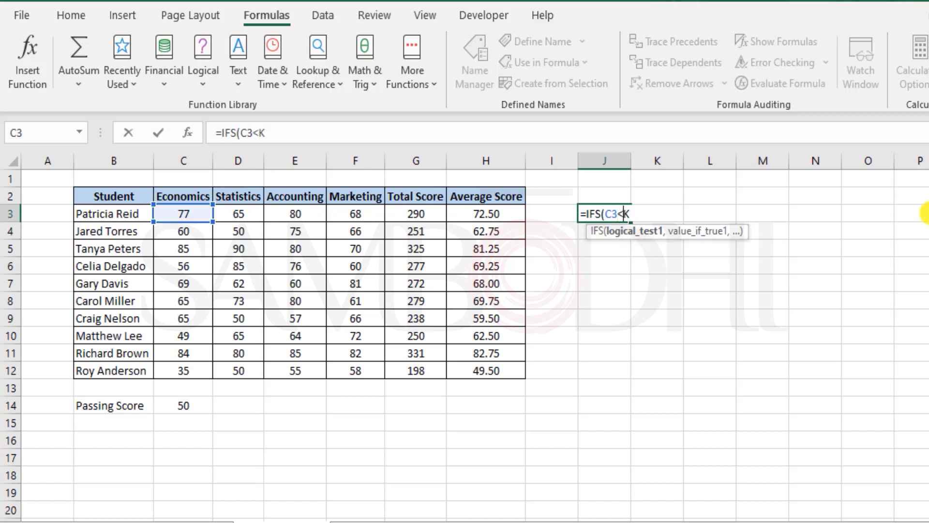
key(BackSpace)
click(191, 407)
key(F4)
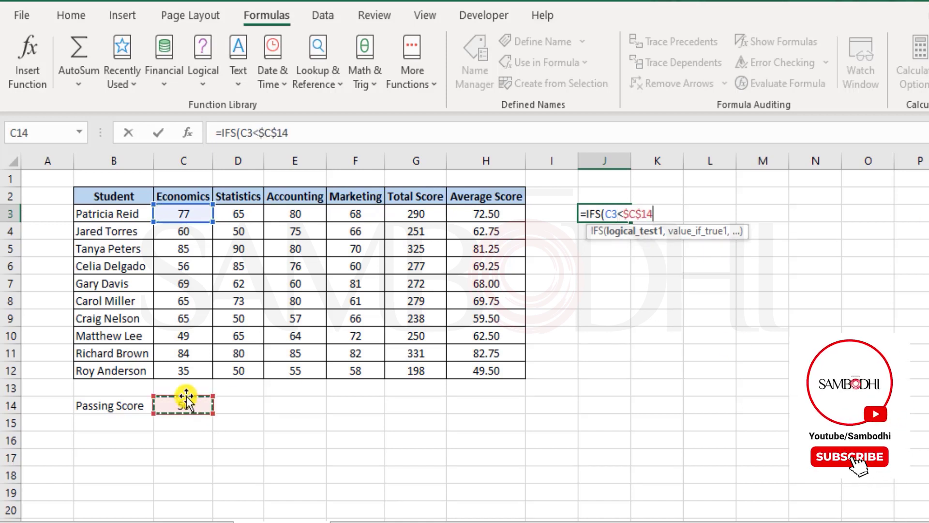
text(,"F)
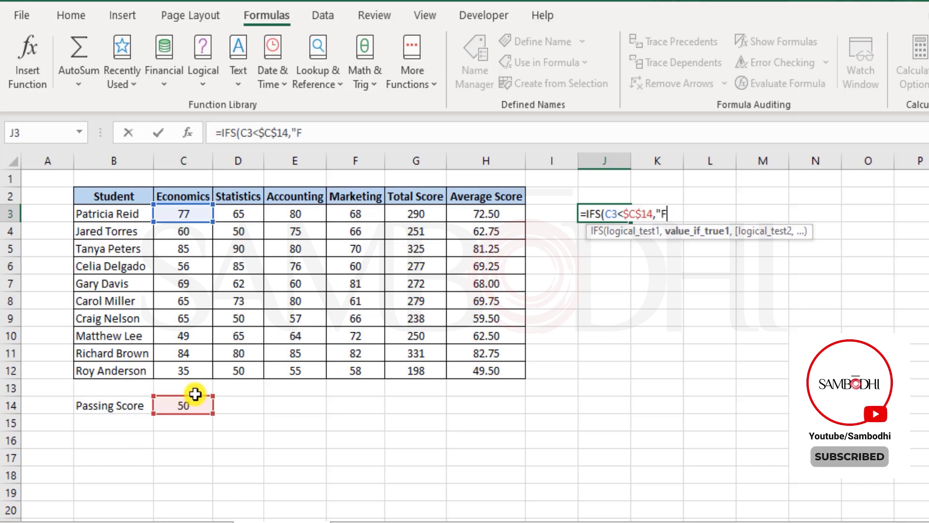
text(ail",)
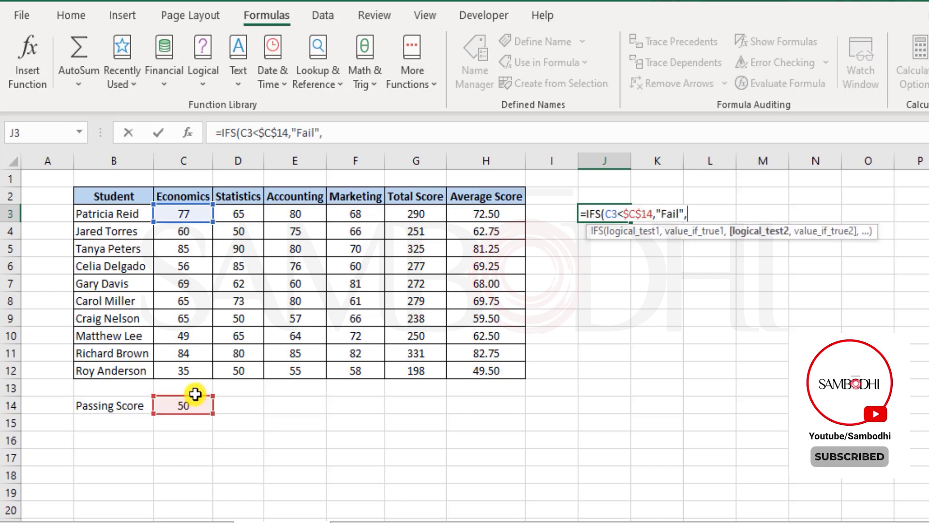
Add the D3<$C$14 and E3<$C$14 tests, each returning "Fail"
click(240, 210)
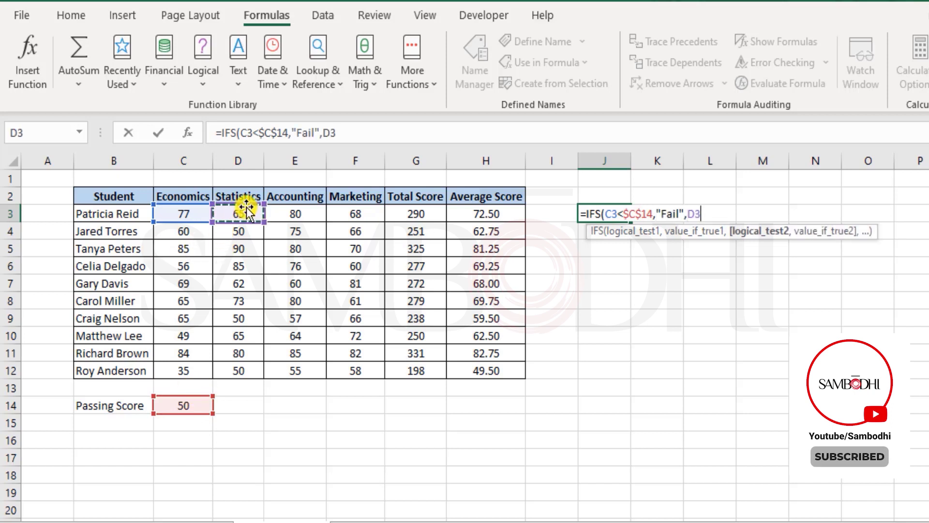
text(<)
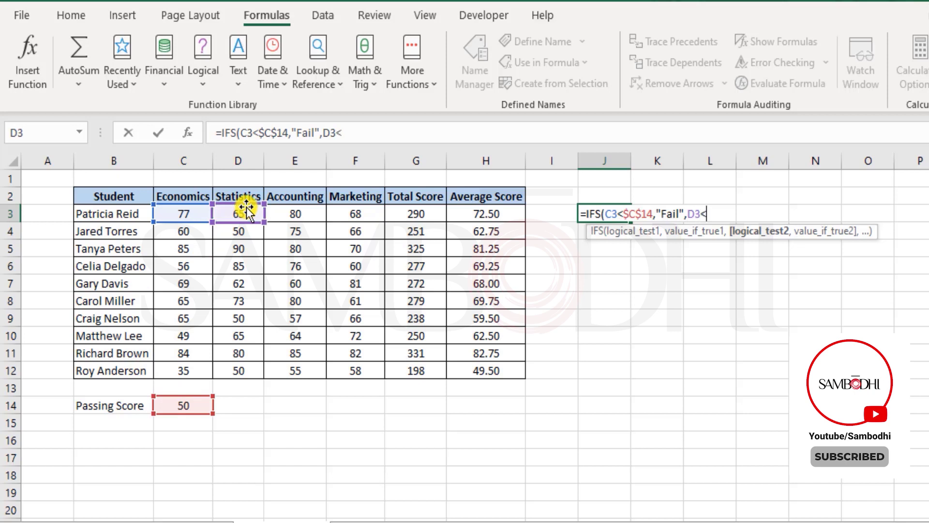
click(194, 403)
key(F4)
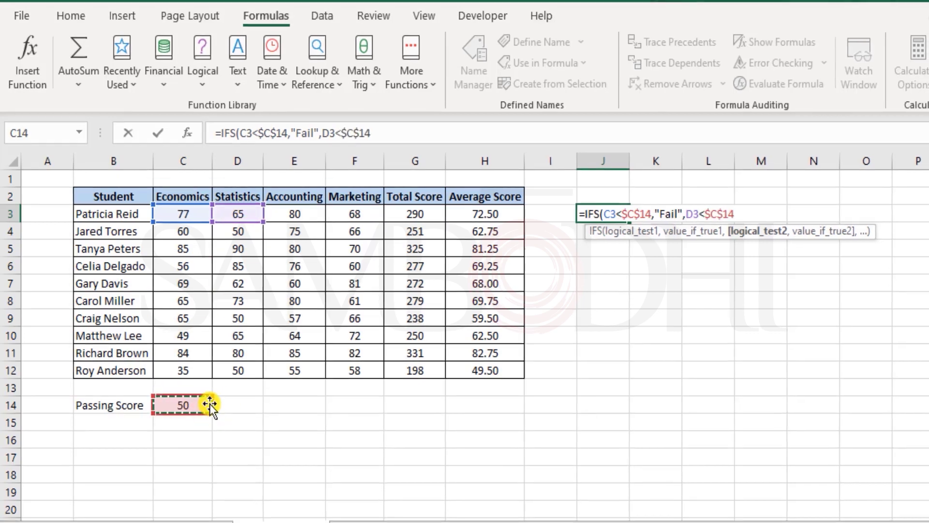
text(,)
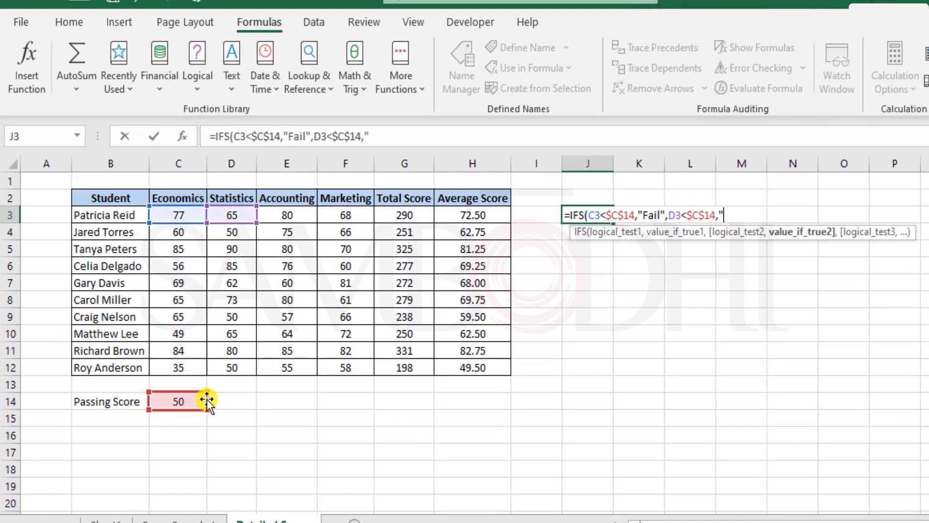
text("Fail",)
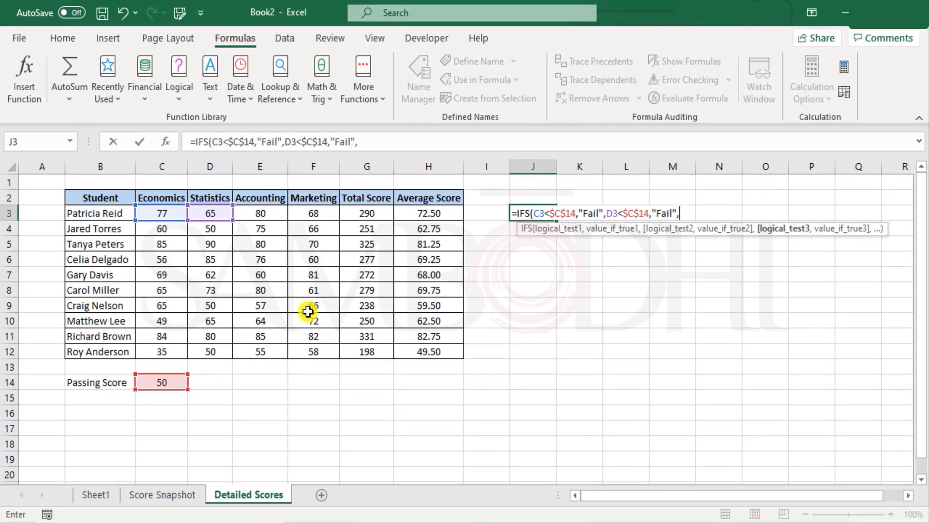
click(276, 215)
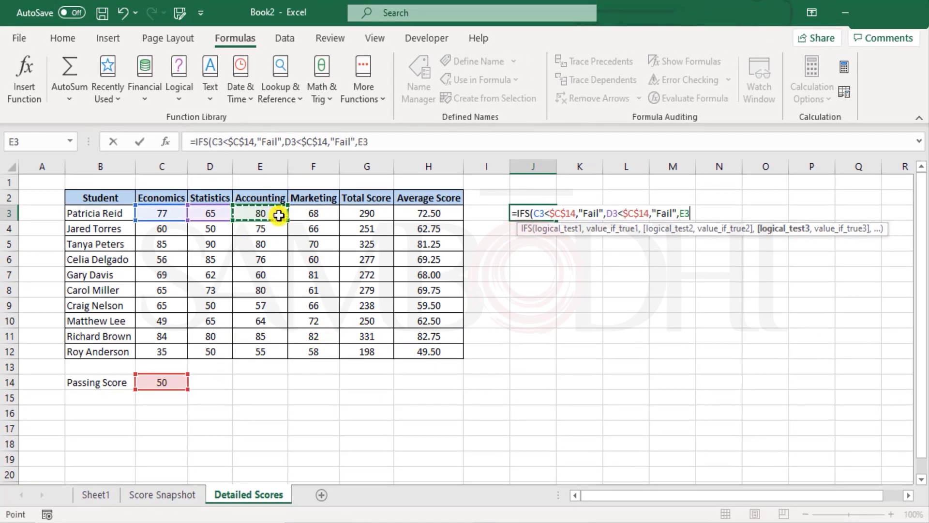
text(<)
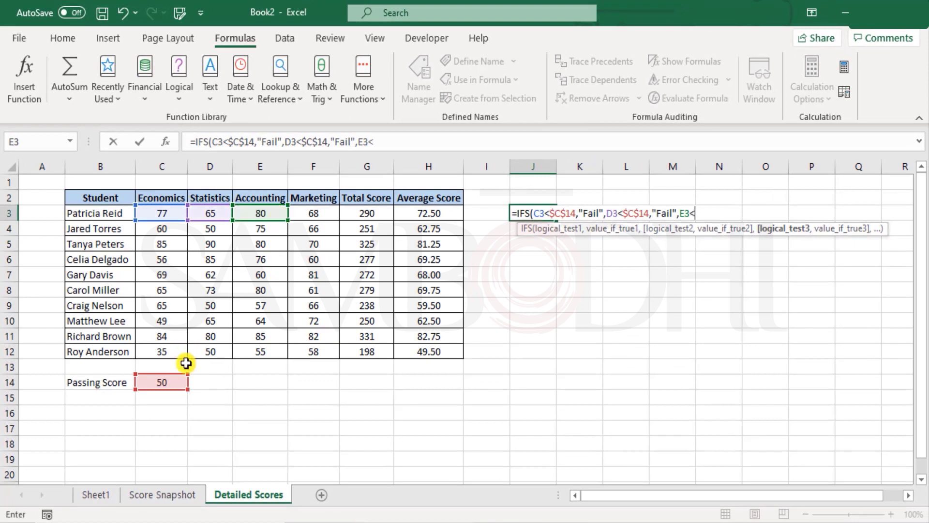
click(180, 382)
key(F4)
text(,"Fail)
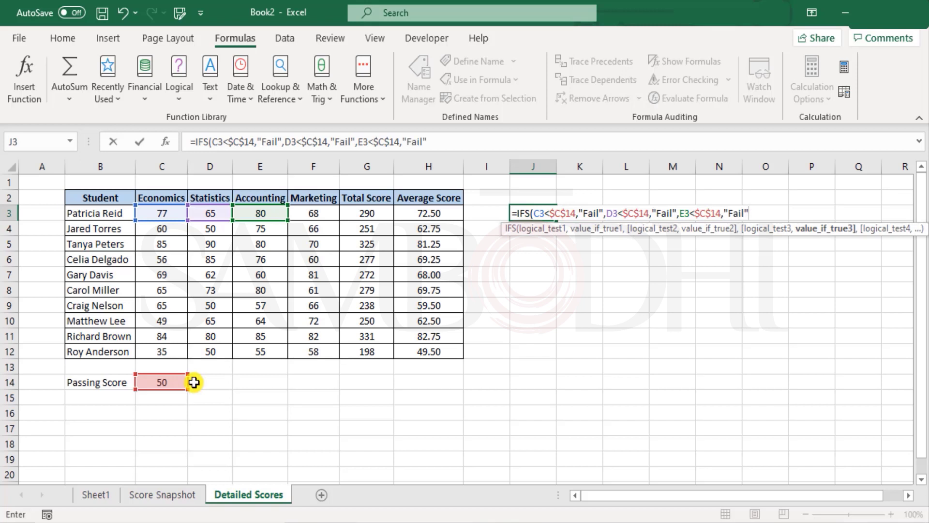
text(",)
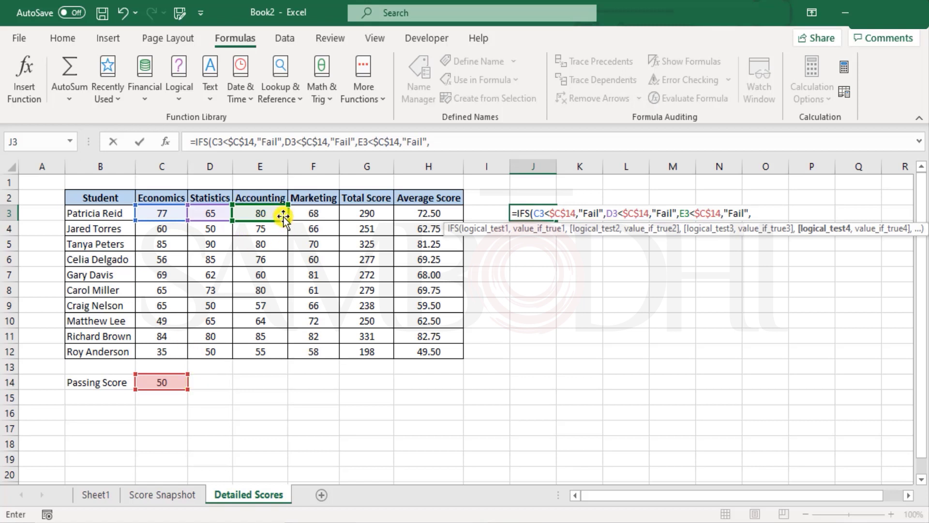
Add the final F3<$C$14,"Fail" test, close the formula and enter it
click(315, 213)
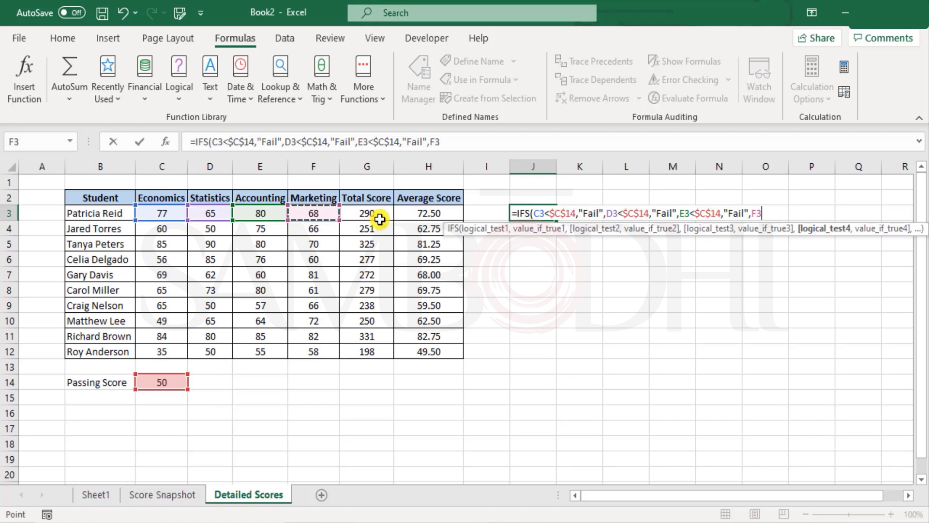
text(<)
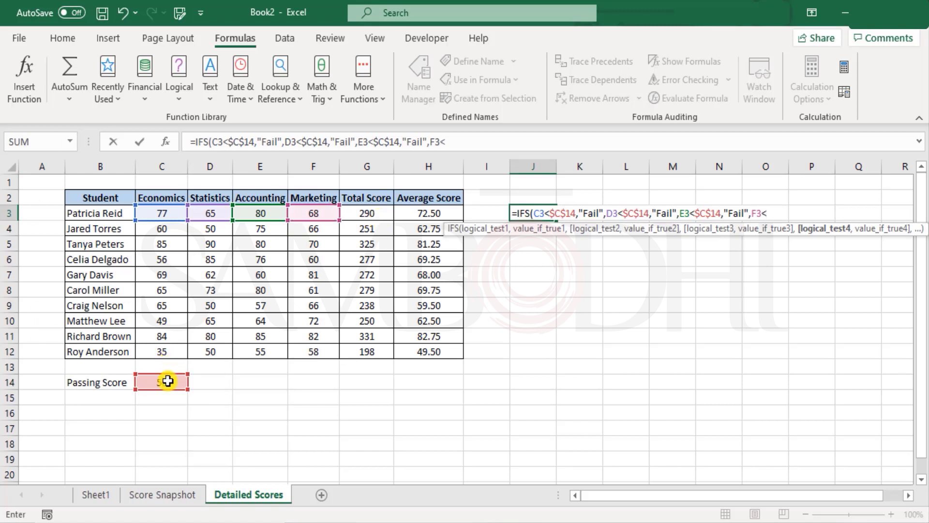
click(167, 381)
key(F4)
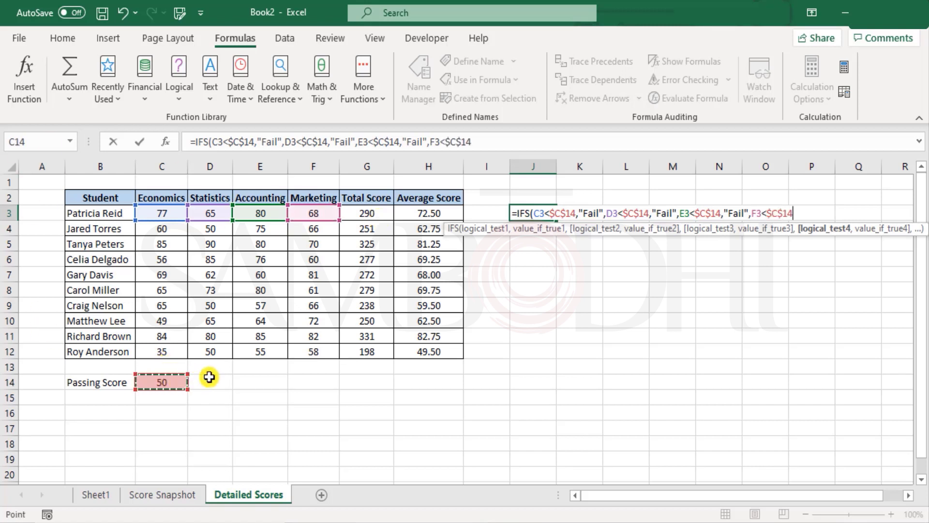
text(,)
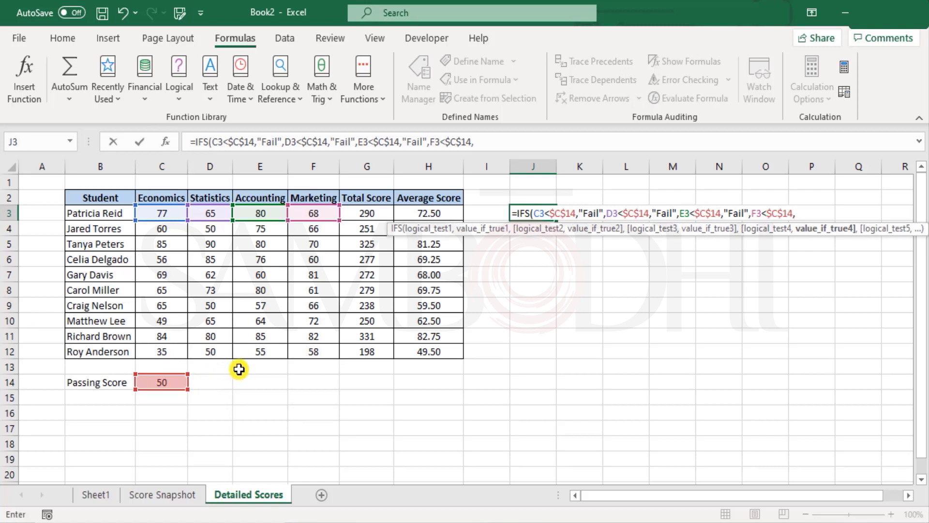
text("Fail",)
key(BackSpace)
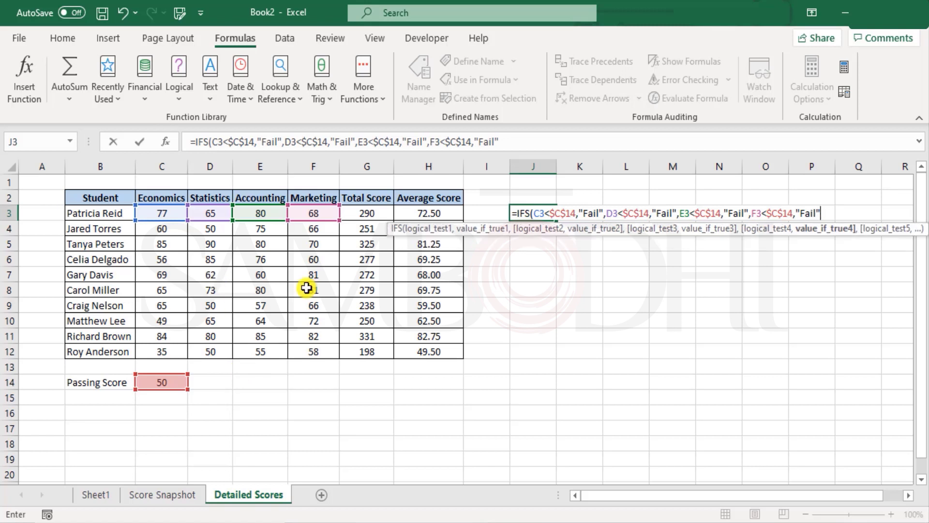
text())
key(Return)
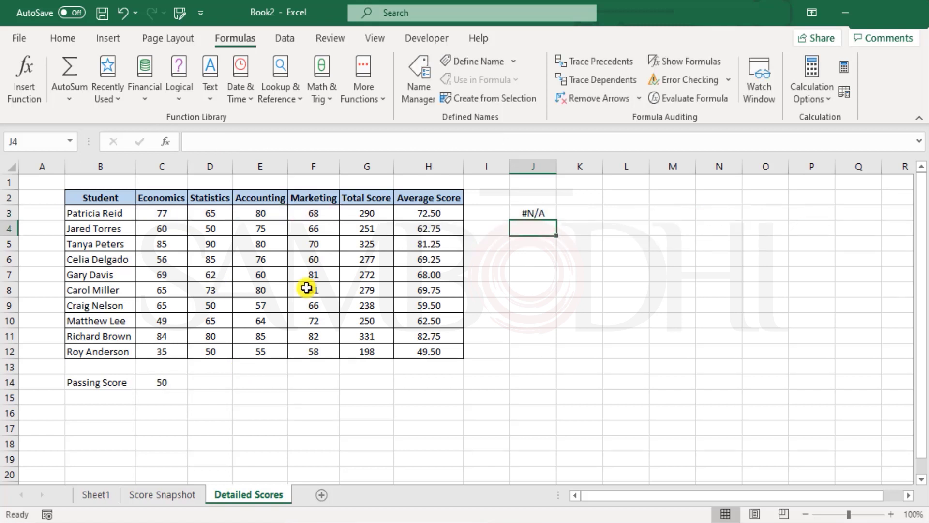
Copy J3's IFS formula into J10 and confirm it shows Fail for that row
key(Up)
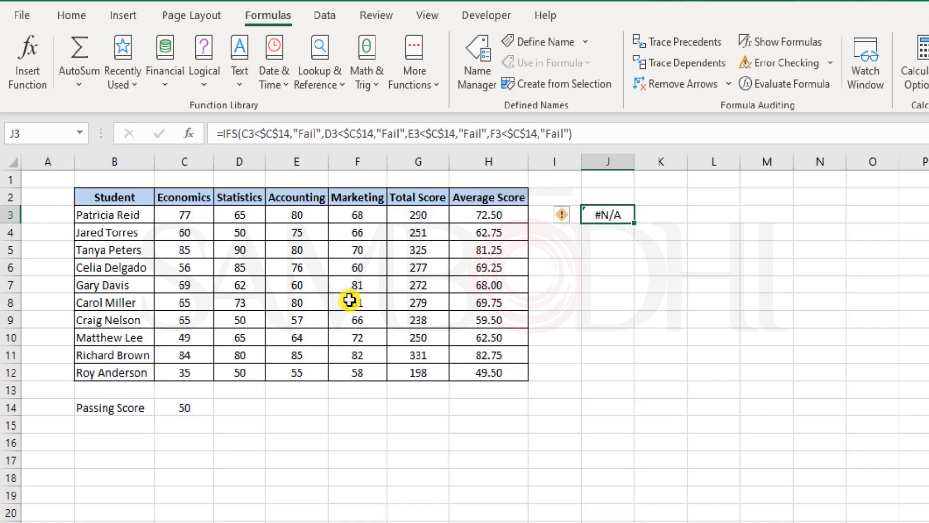
key(ctrl+c)
key(Down)
key(Down)
key(Down)
key(Down)
key(Down)
key(Down)
key(Down)
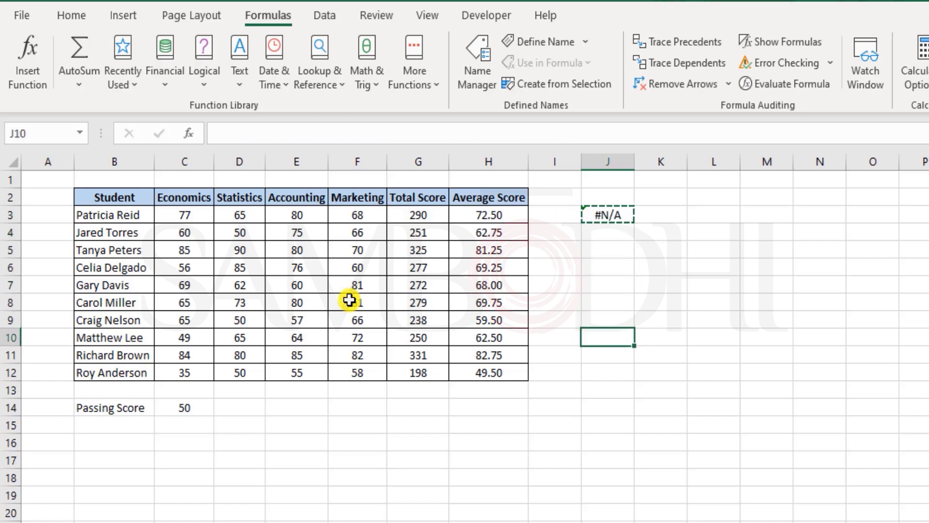
key(ctrl+v)
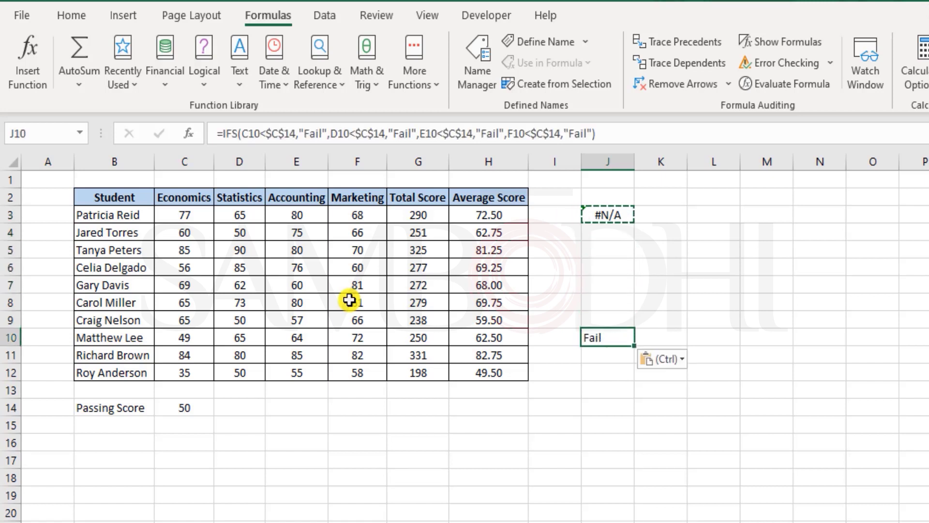
key(F2)
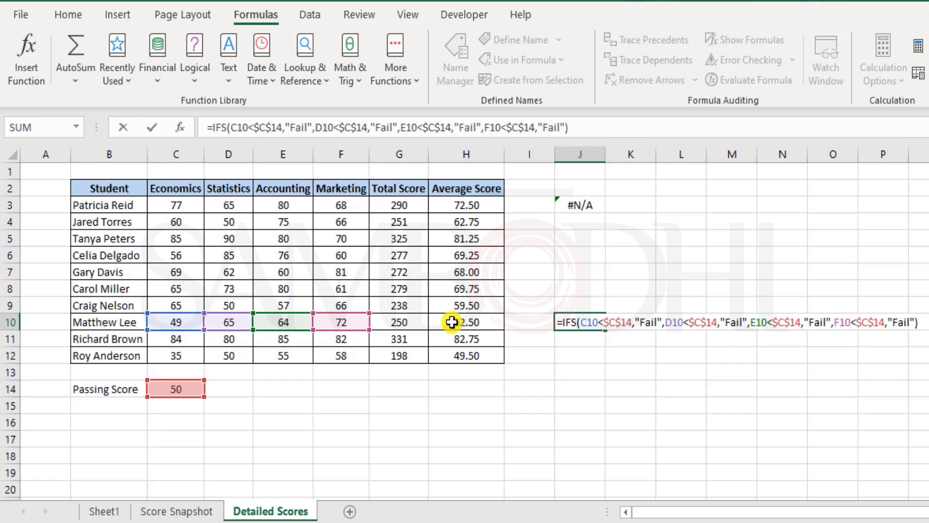
key(ctrl+Return)
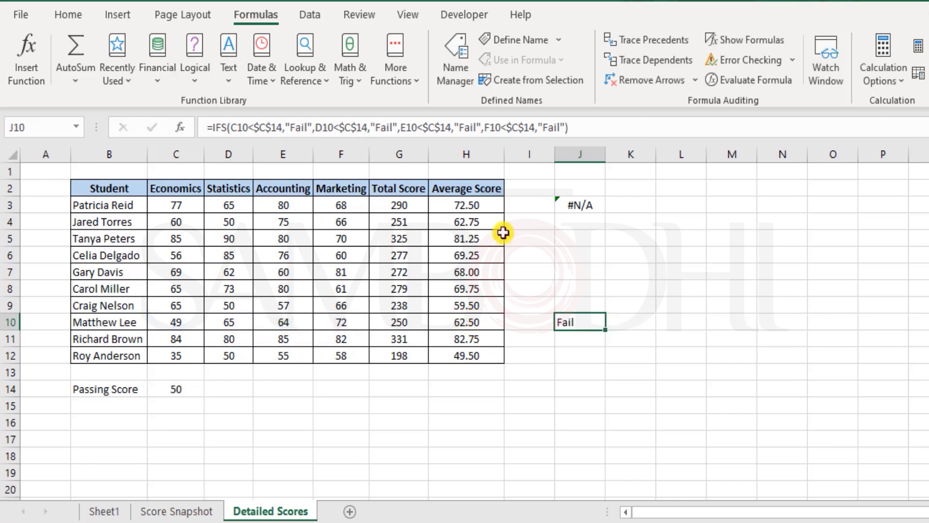
click(583, 208)
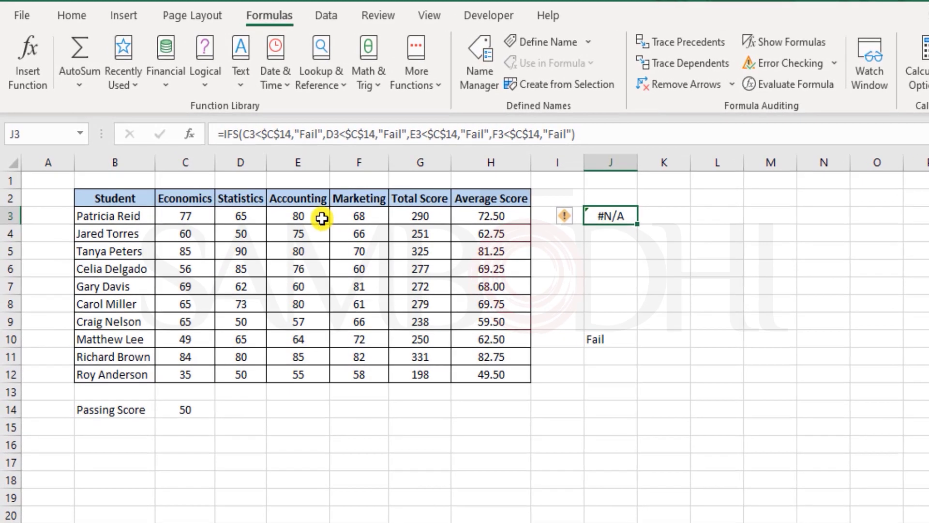
click(304, 206)
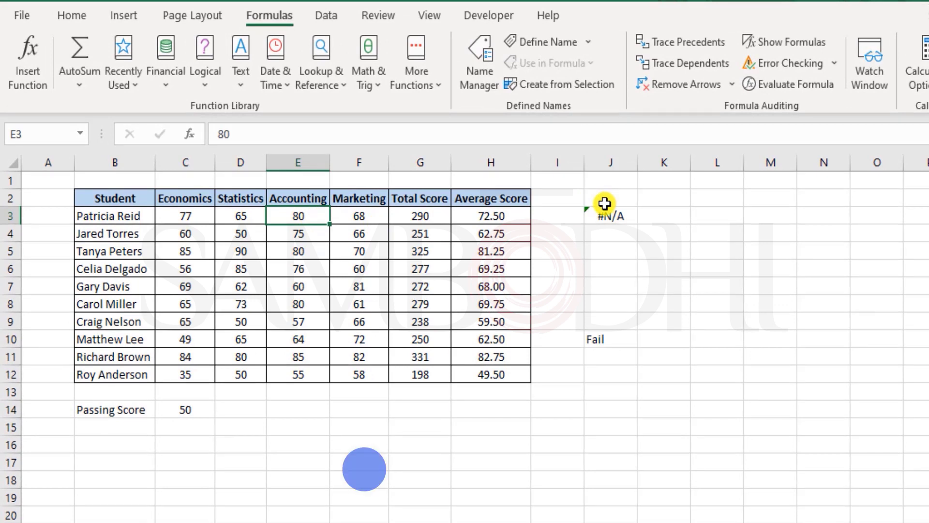
text(40)
key(Return)
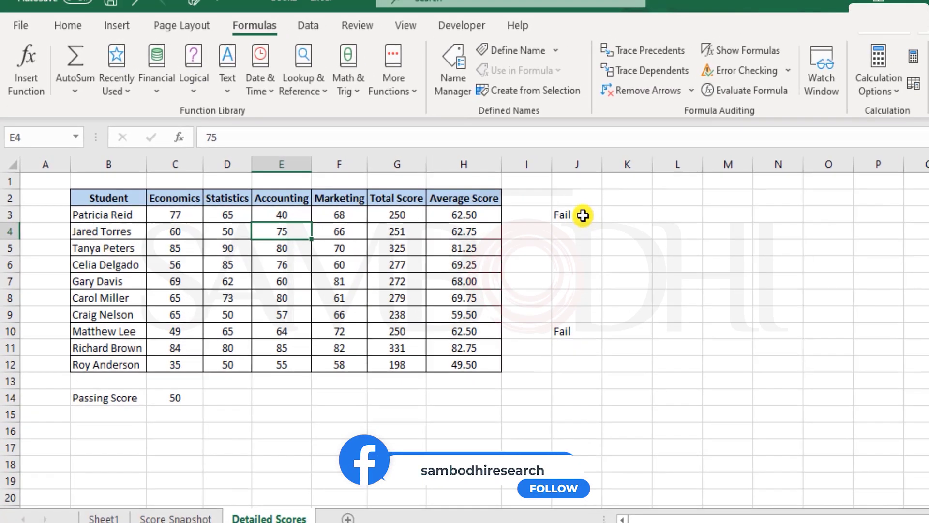
double_click(614, 214)
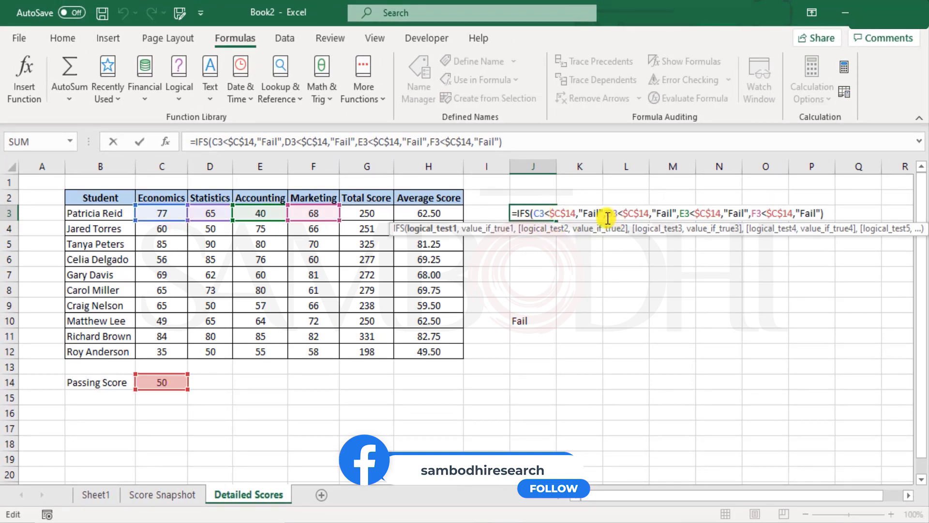
drag(607, 213, 645, 213)
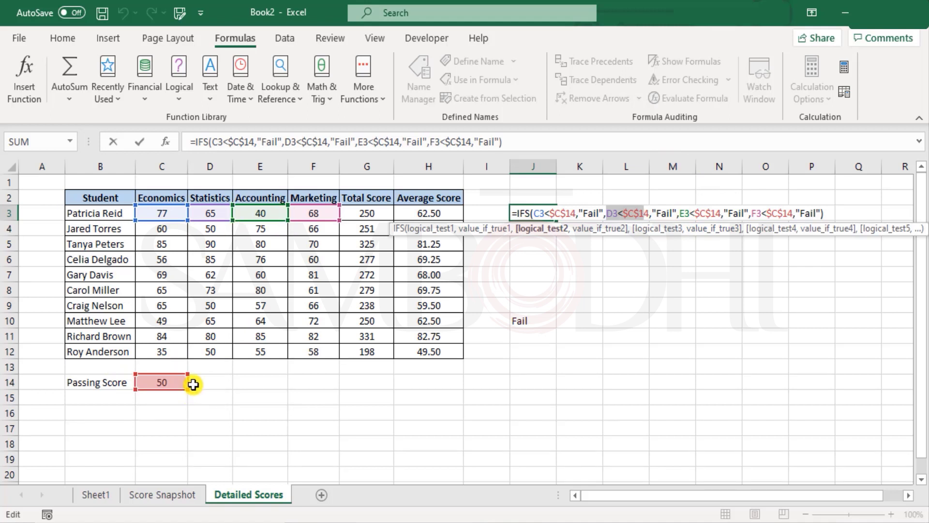
key(ctrl+Return)
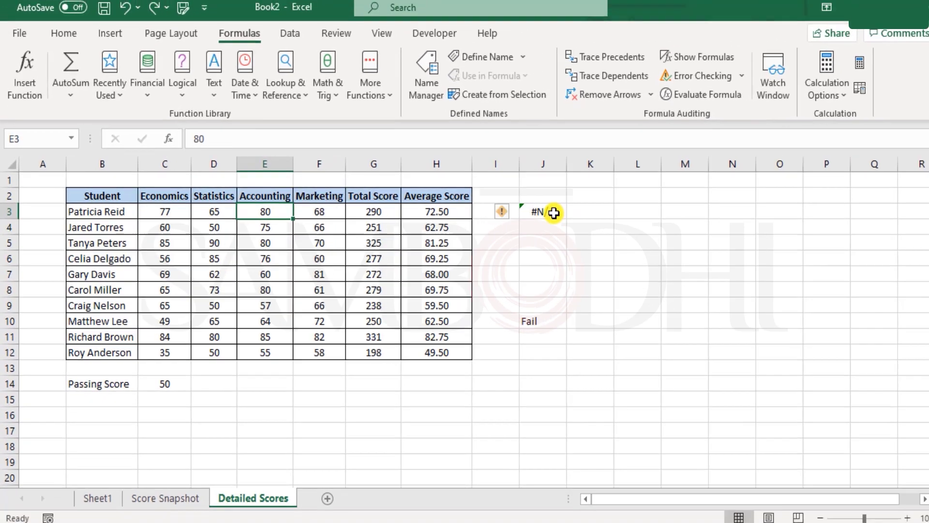
double_click(614, 215)
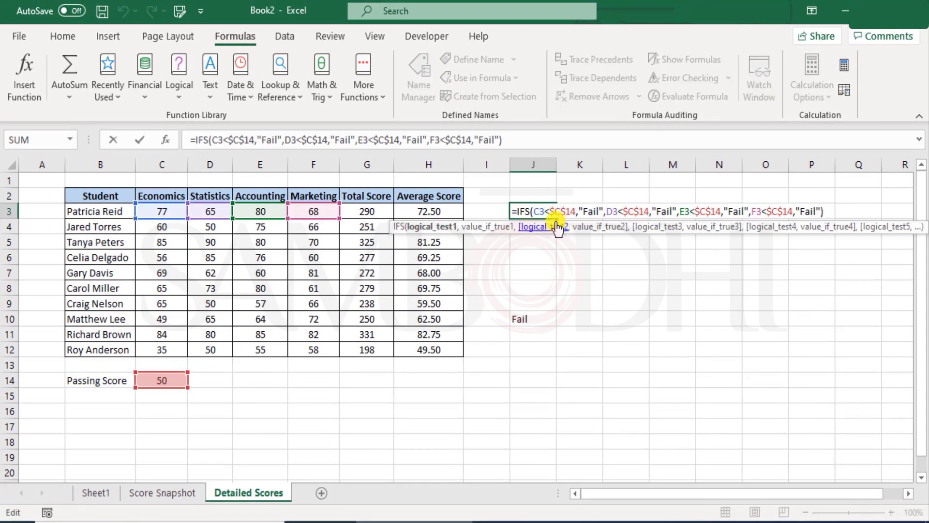
click(613, 212)
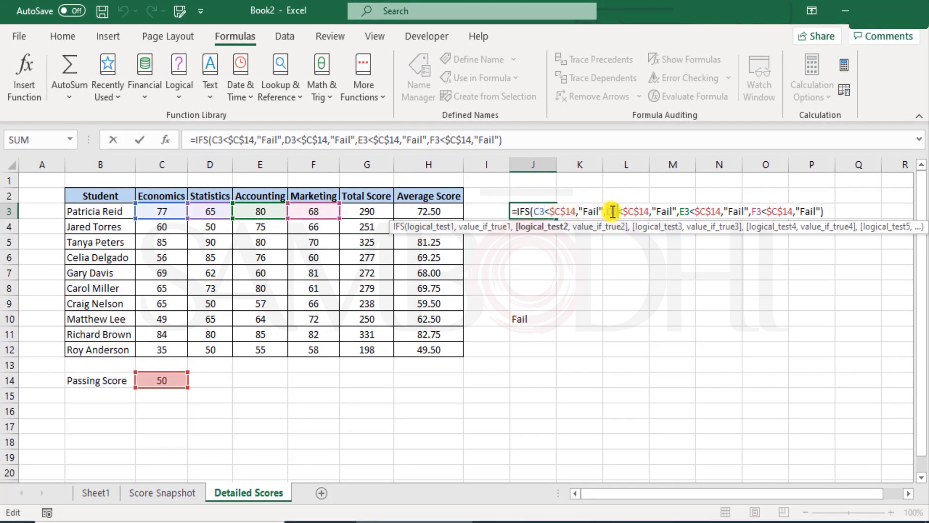
drag(613, 211, 617, 216)
double_click(686, 212)
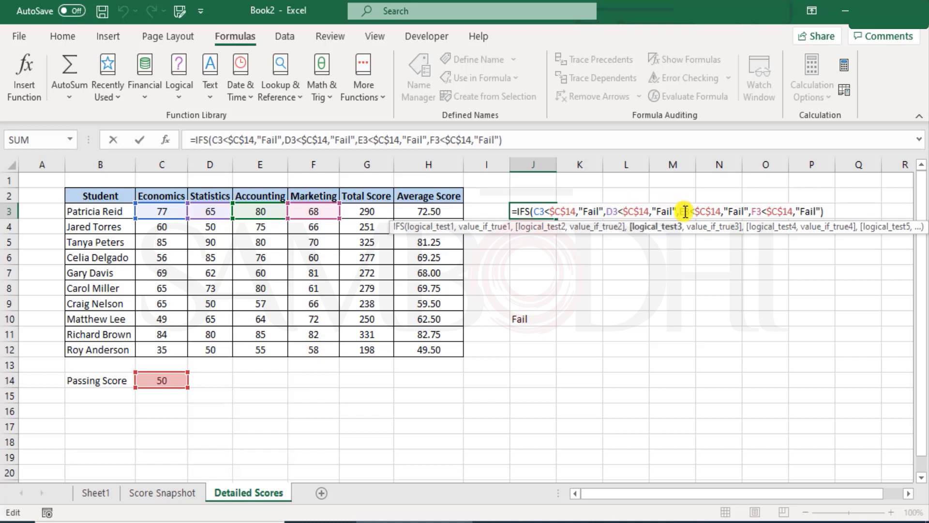
double_click(759, 211)
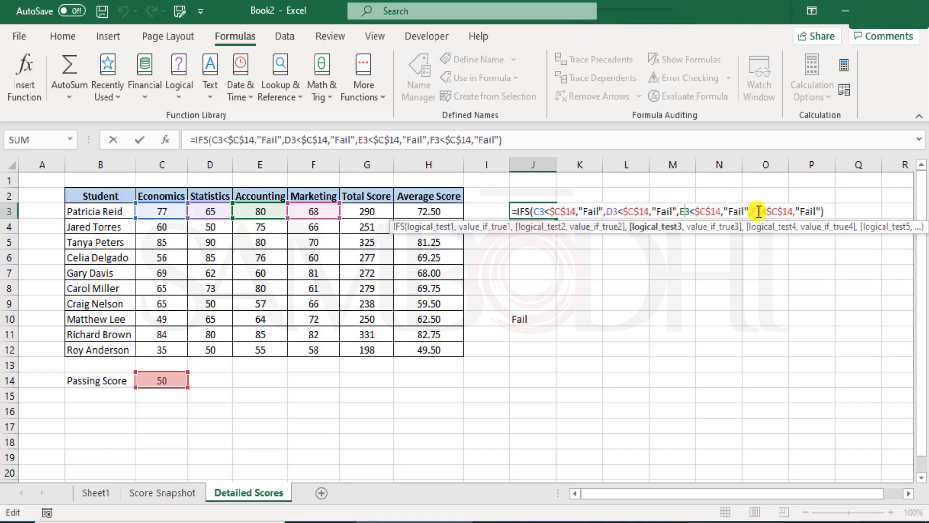
click(826, 210)
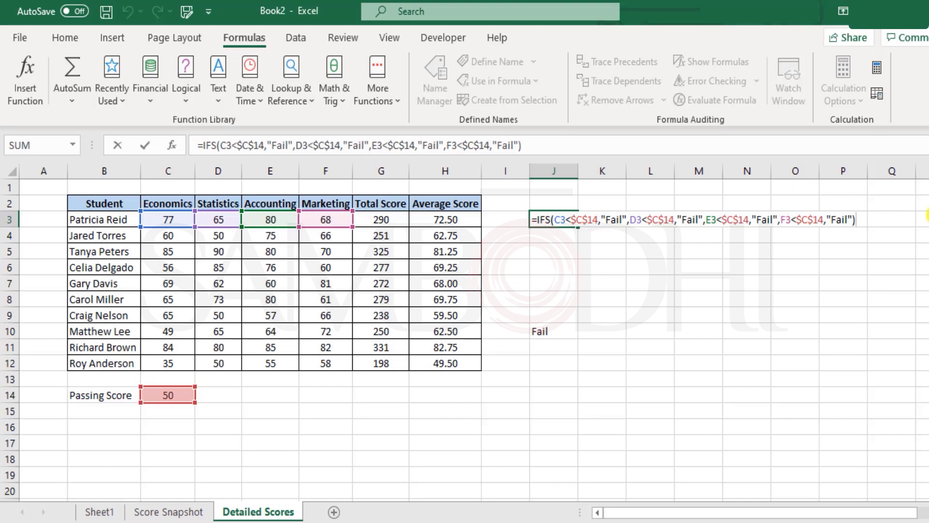
key(ctrl+Return)
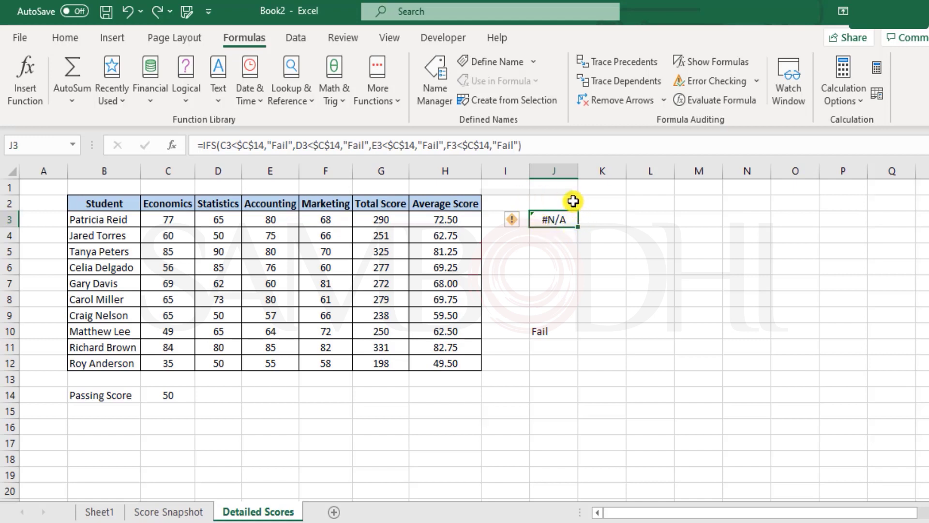
drag(177, 220, 313, 216)
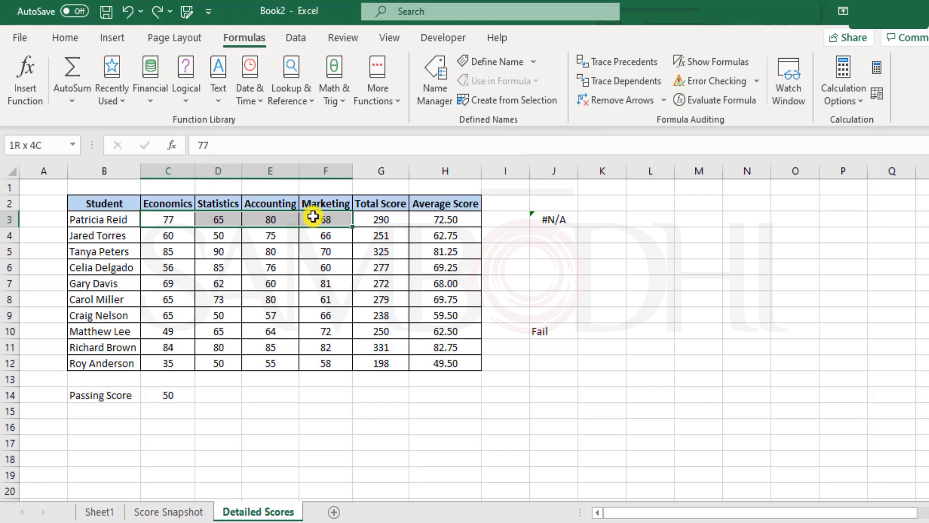
click(556, 216)
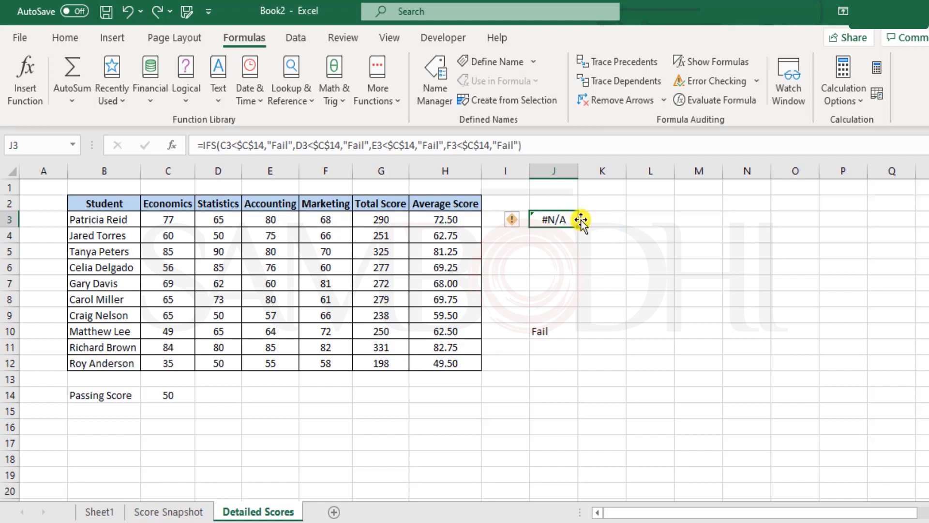
click(644, 220)
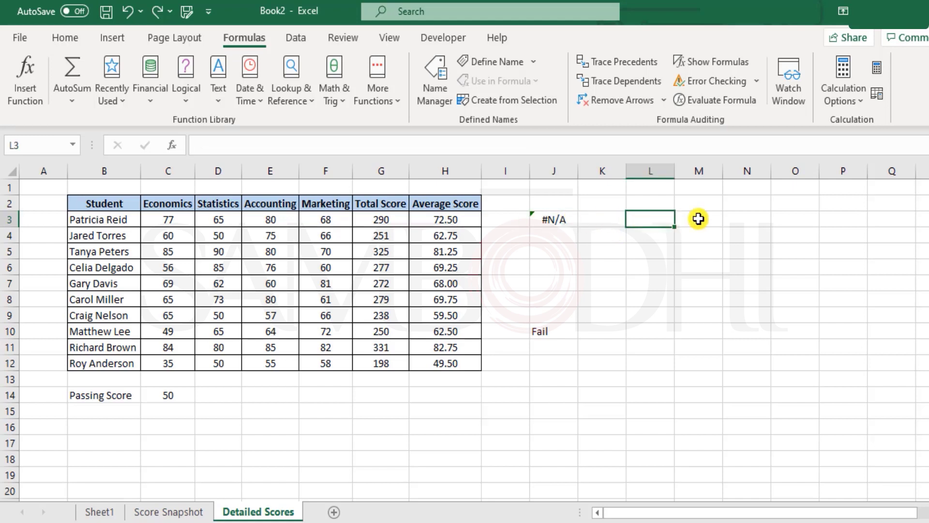
text(=IFERR)
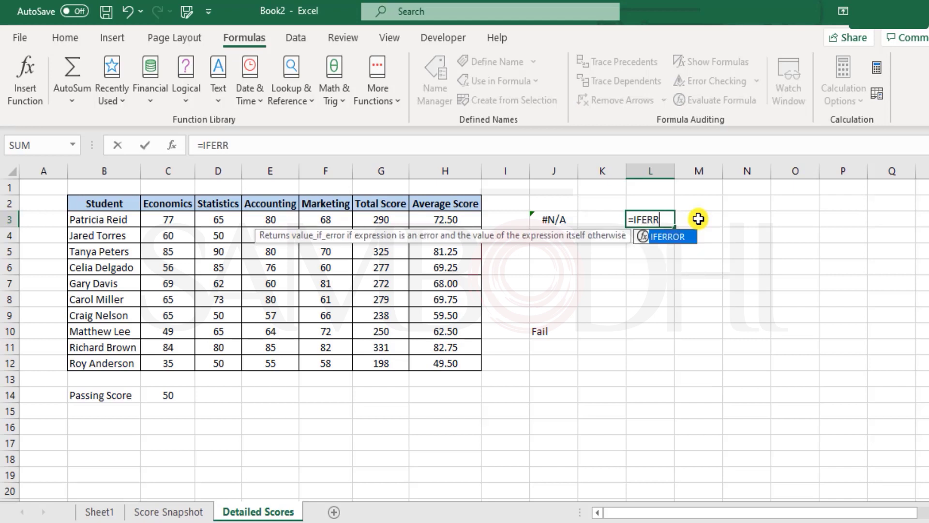
key(Tab)
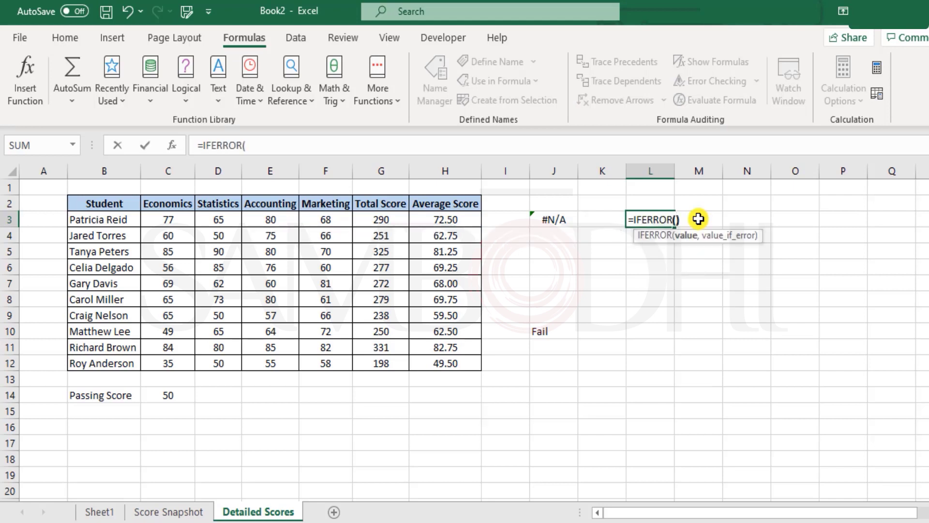
text())
key(Return)
key(Return)
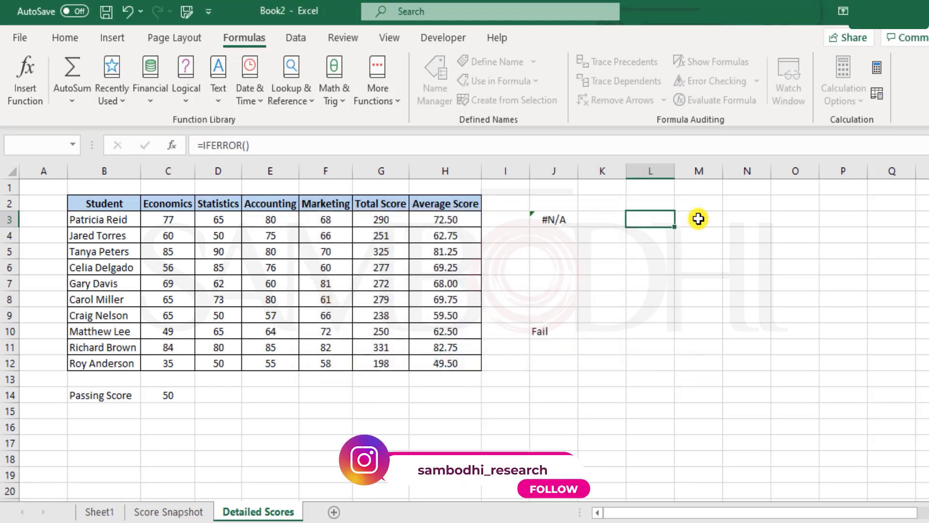
text(=IFN)
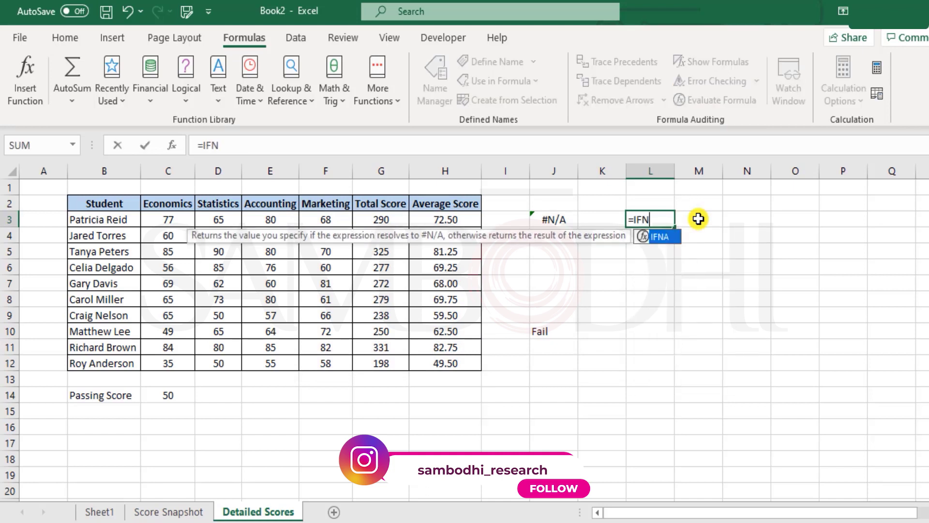
text(A()
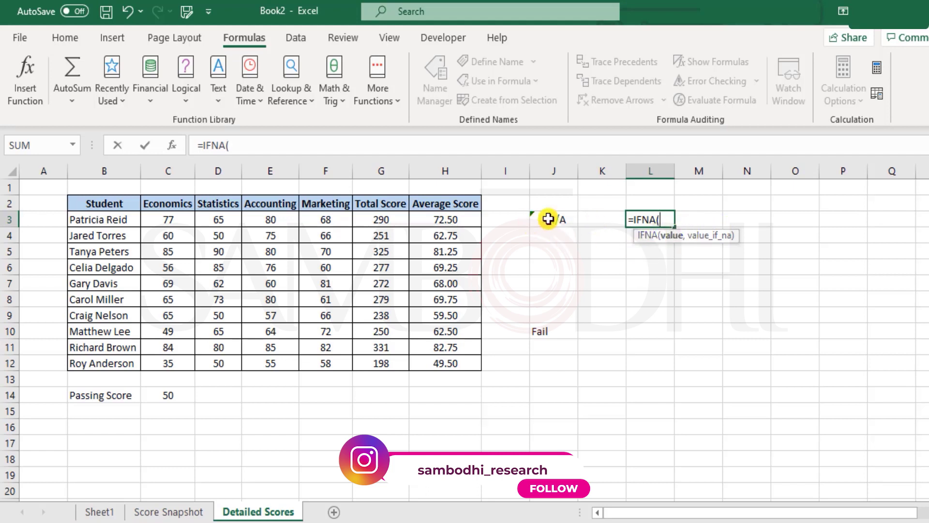
key(Escape)
Wrap J3's IFS formula in IFNA with a "Pass" fallback
click(549, 219)
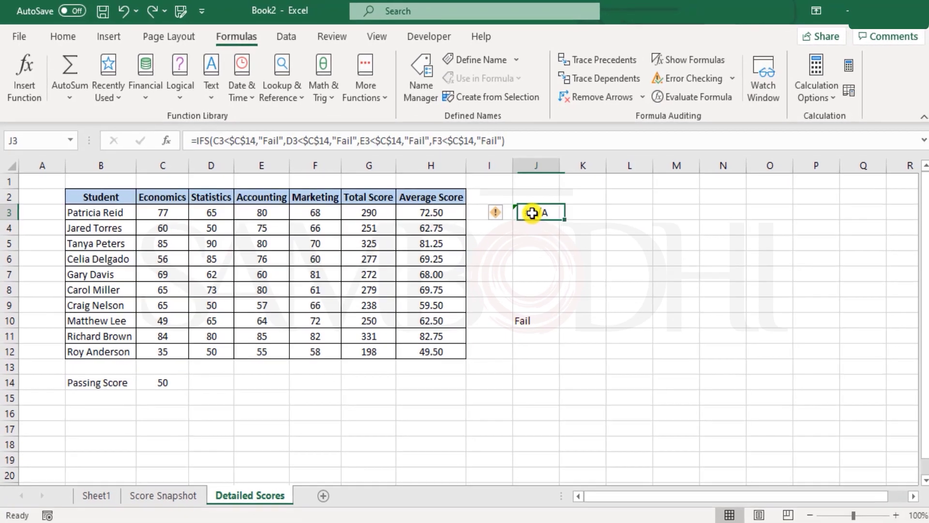
double_click(532, 213)
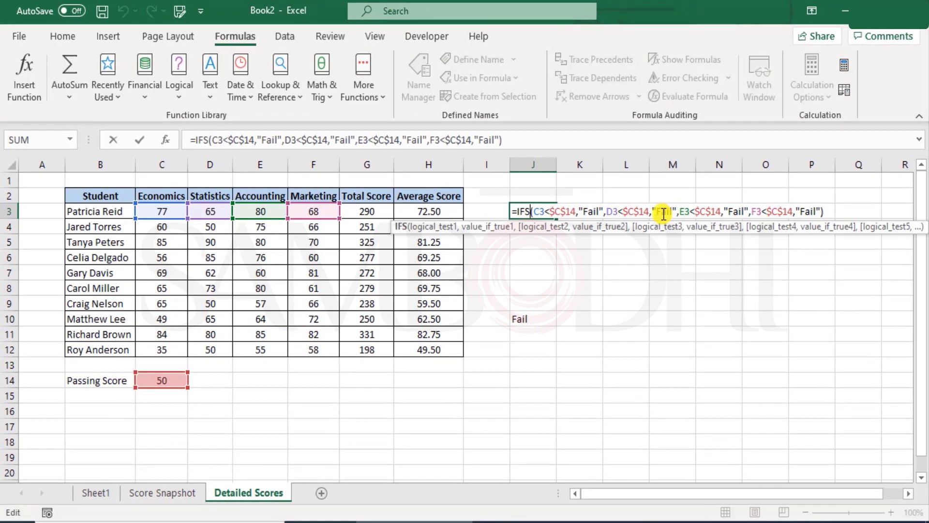
key(Left)
key(Left)
key(Left)
key(Left)
text(IFNA()
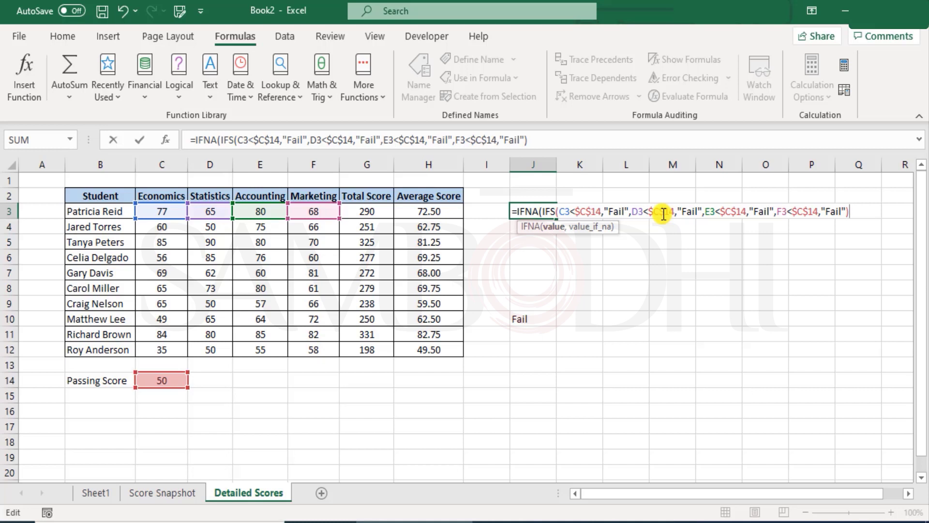
text(,"P)
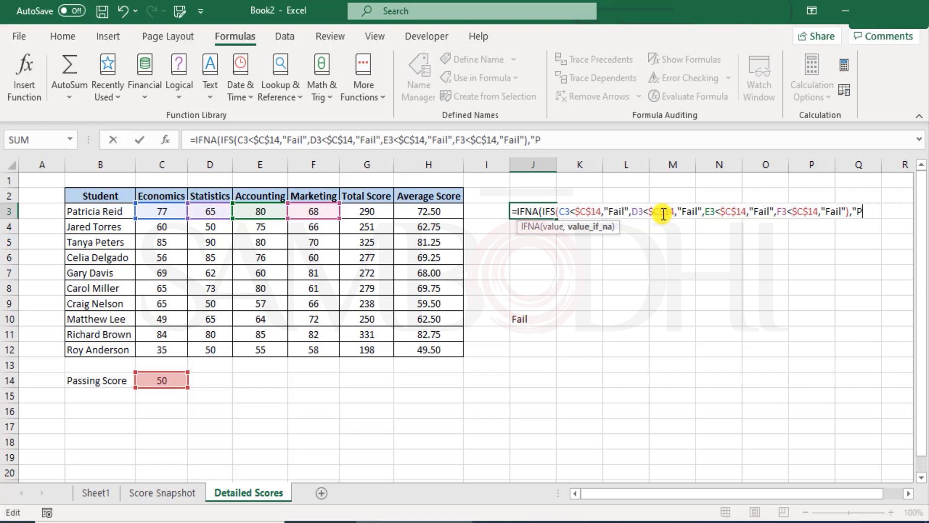
text(ass"))
key(Return)
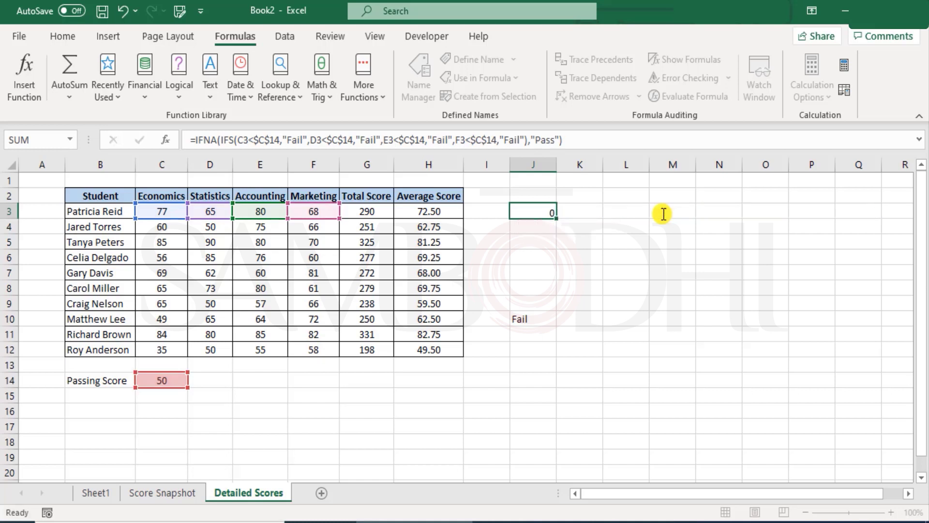
Try an empty IFNA fallback in J3 and fill it down column J
key(Up)
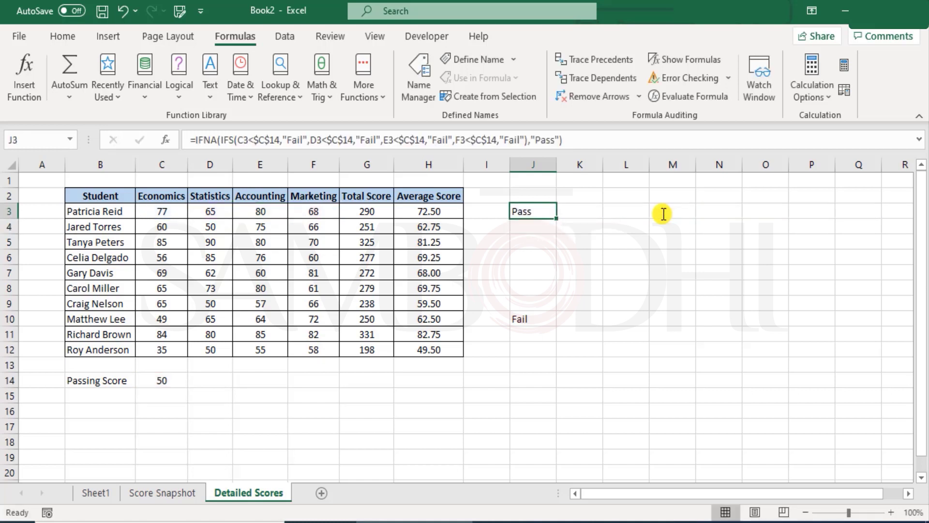
key(F2)
key(Left)
key(Left)
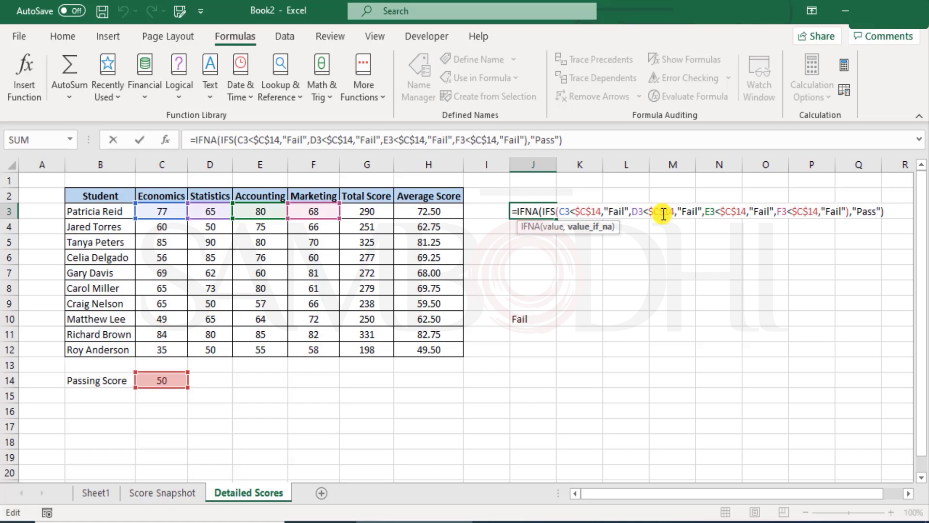
key(BackSpace)
key(Return)
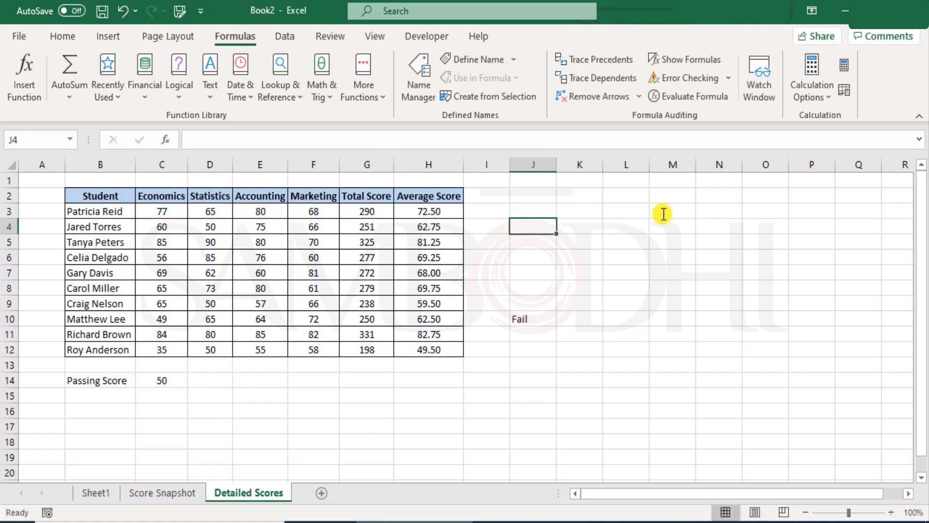
key(Up)
key(shift+Down)
key(shift+Down)
key(shift+Down)
key(shift+Down)
key(shift+Down)
key(shift+Down)
key(shift+Down)
key(shift+Down)
key(shift+Down)
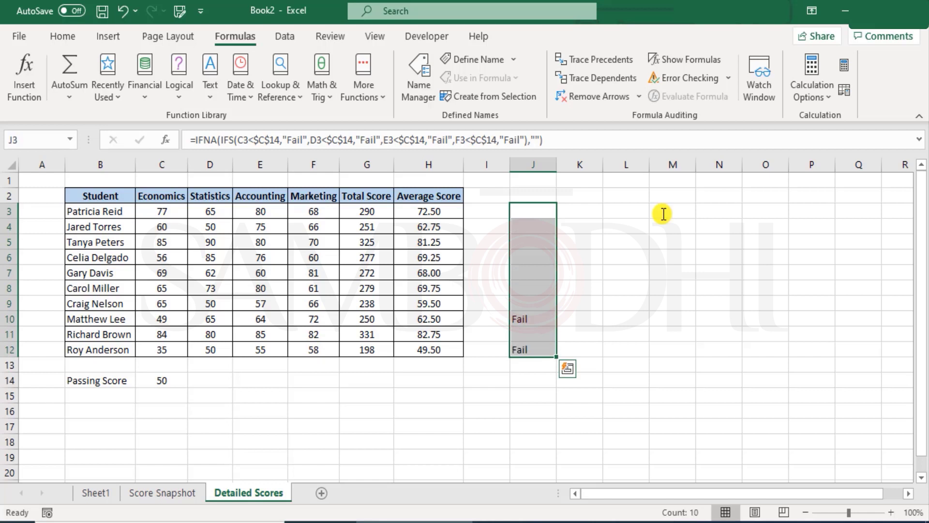
key(Down)
key(Up)
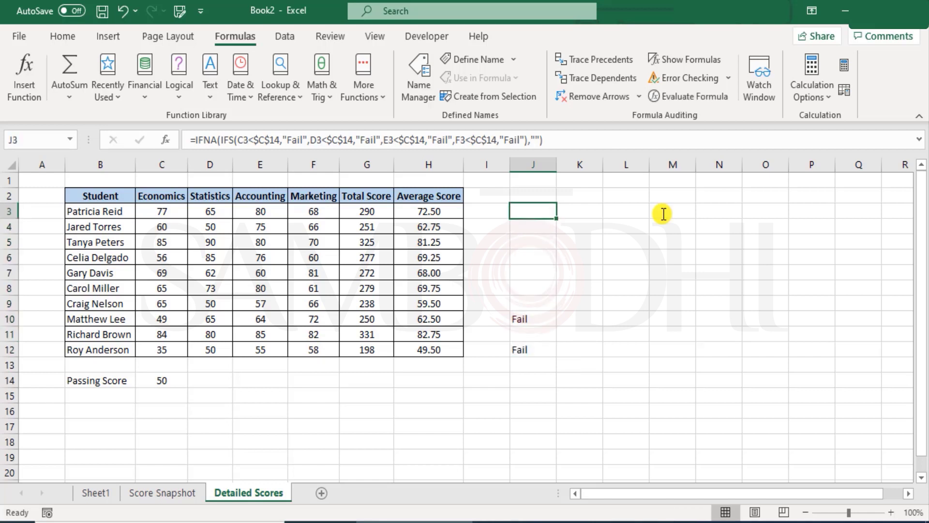
key(Down)
key(Down)
key(Down)
key(Down)
key(Down)
key(Up)
key(Up)
key(Up)
key(Up)
key(Up)
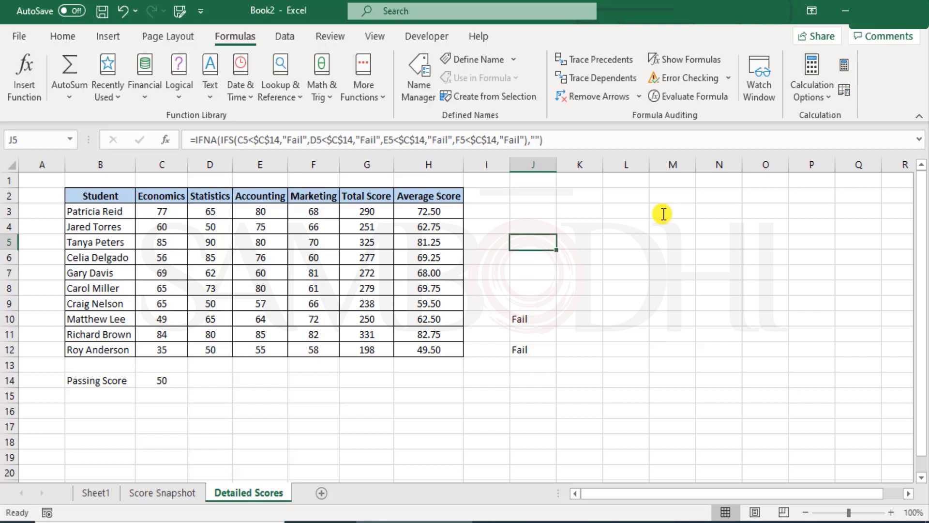
Undo the fill and empty fallback, restoring J3's "Pass" IFNA version
key(F2)
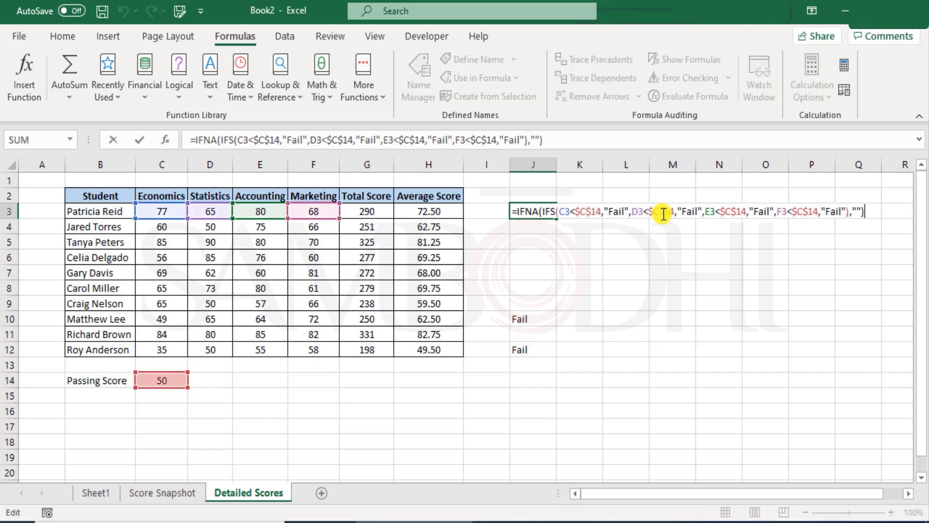
key(Right)
key(Right)
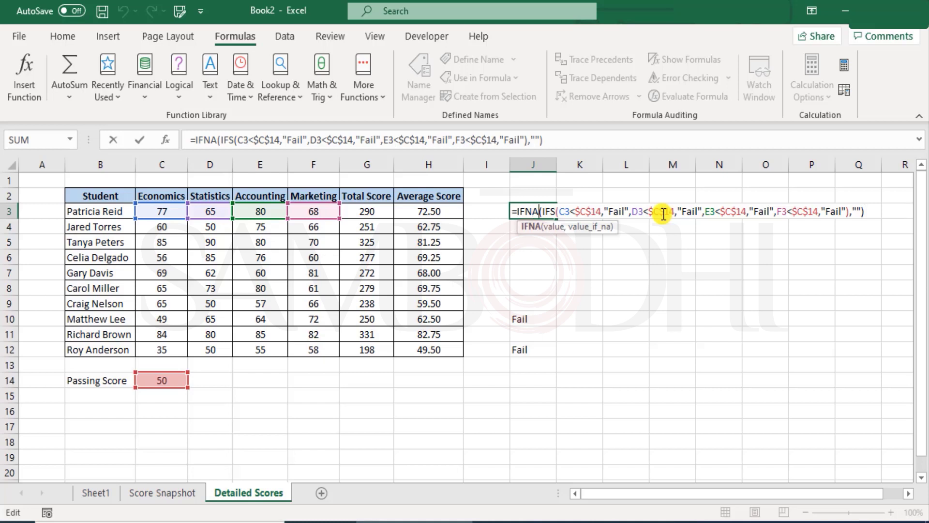
key(shift+Left)
key(shift+Left)
key(shift+Left)
key(shift+Left)
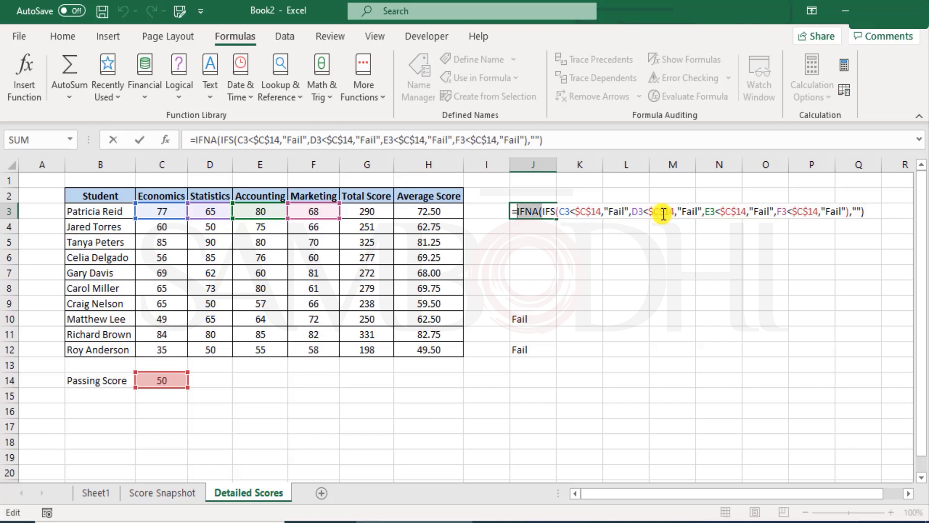
key(Escape)
key(ctrl+z)
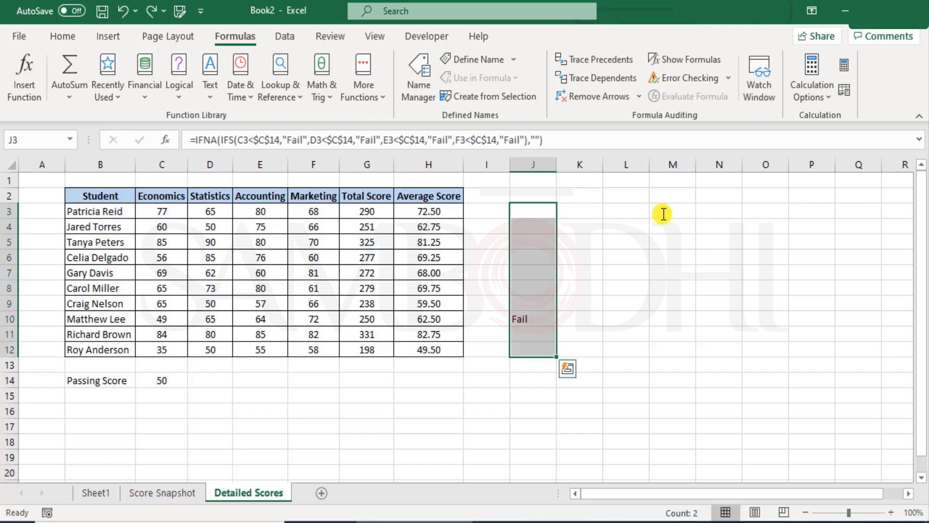
key(ctrl+z)
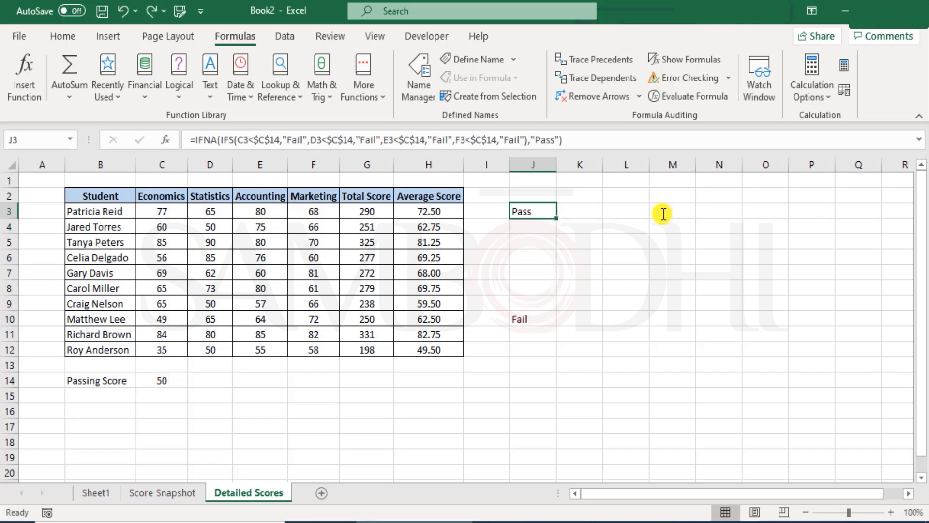
Restore the plain IFS formula in J3 and append a TRUE condition after the last Fail
key(ctrl+z)
key(F2)
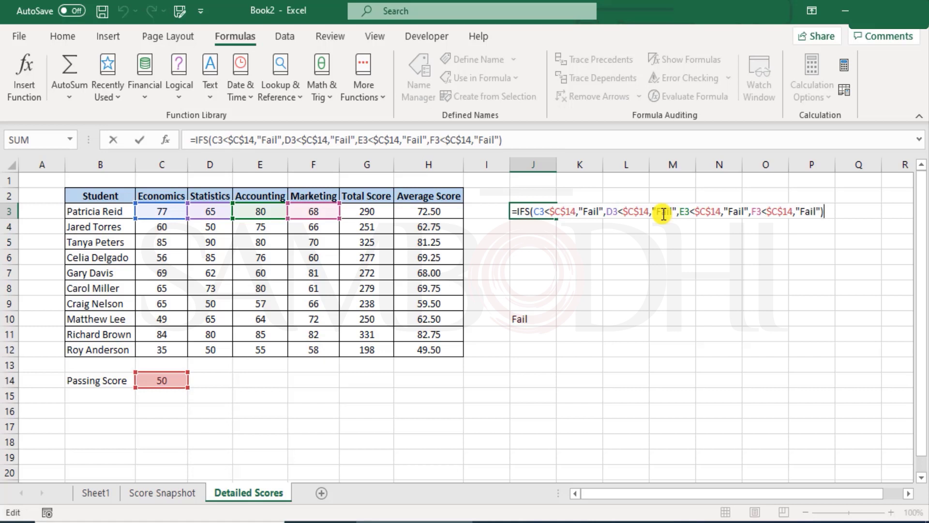
key(Left)
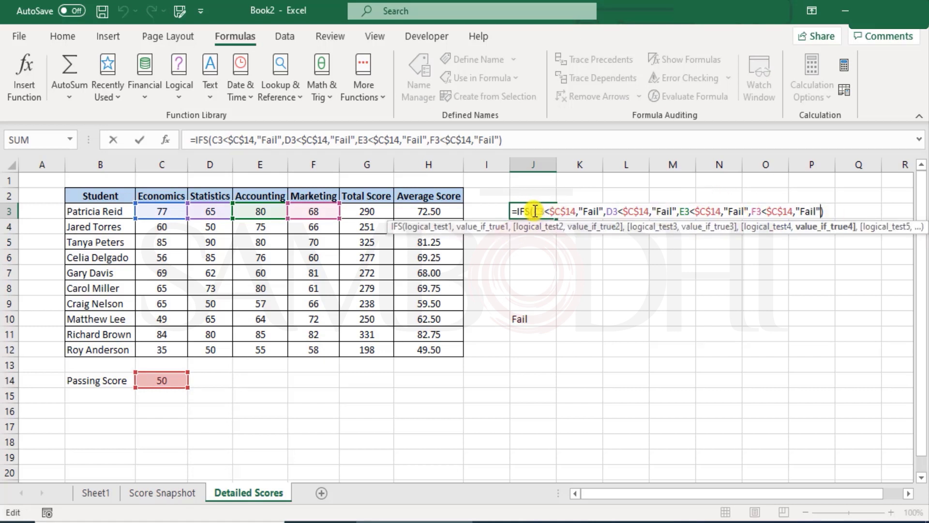
drag(535, 211, 794, 211)
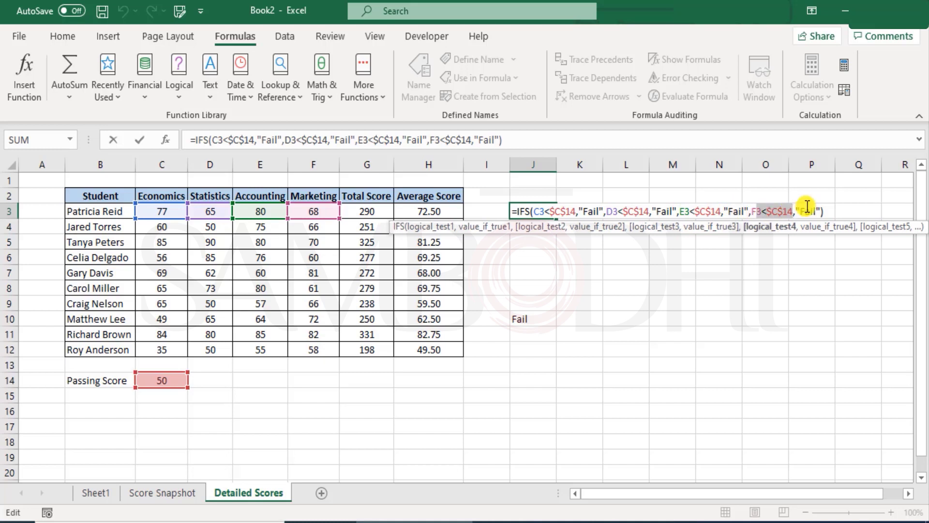
click(824, 211)
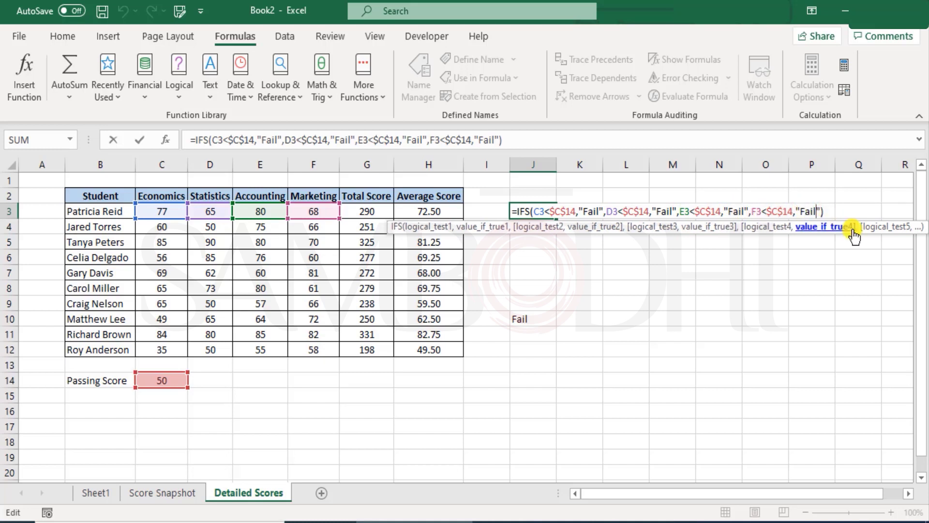
text(,)
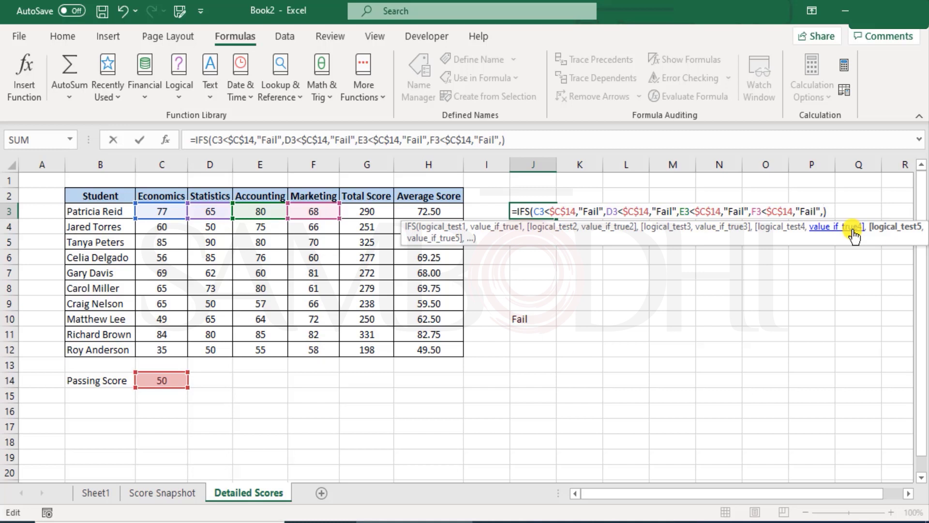
text(TURE)
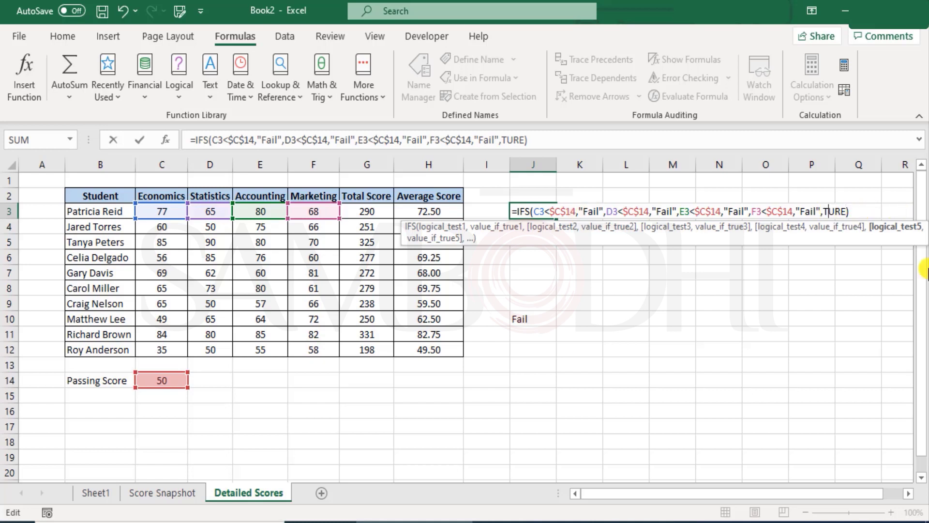
text(U)
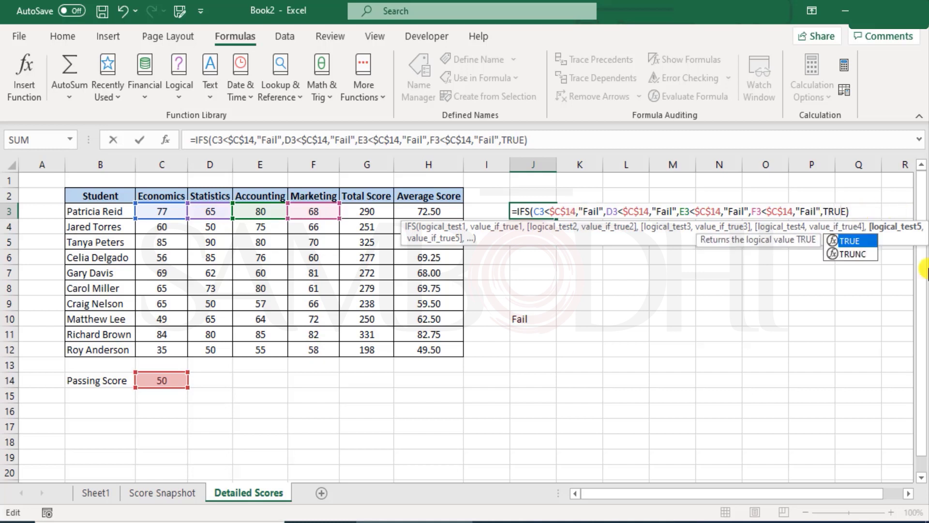
key(Right)
text(,)
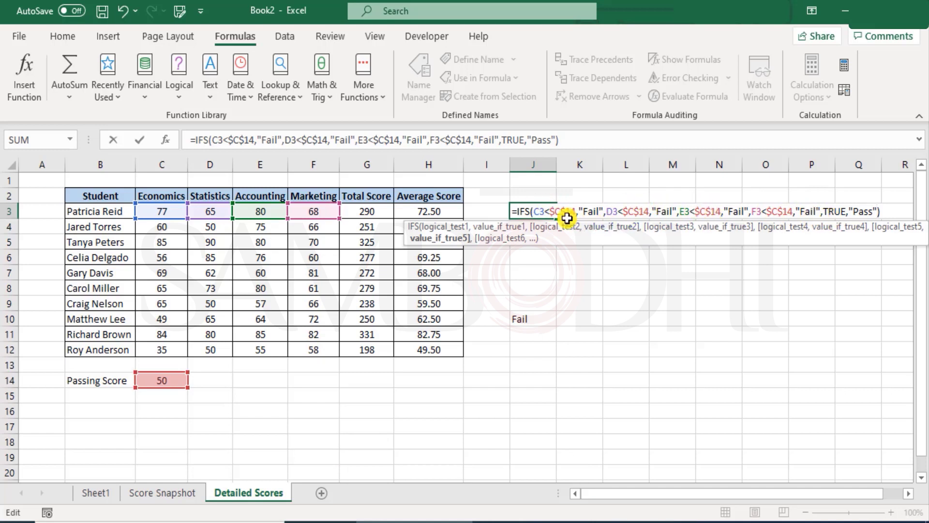
Commit the TRUE,"Pass" default and fill J3's formula down to J12
double_click(663, 211)
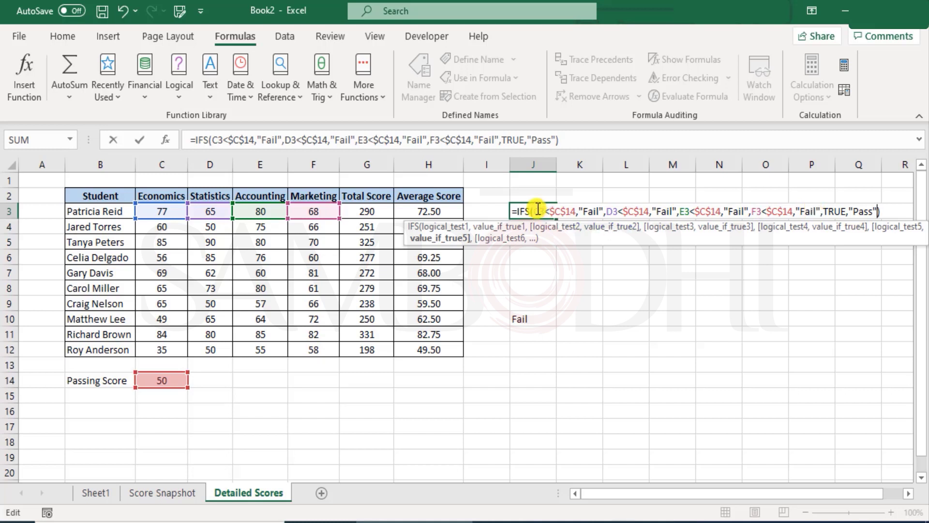
double_click(837, 211)
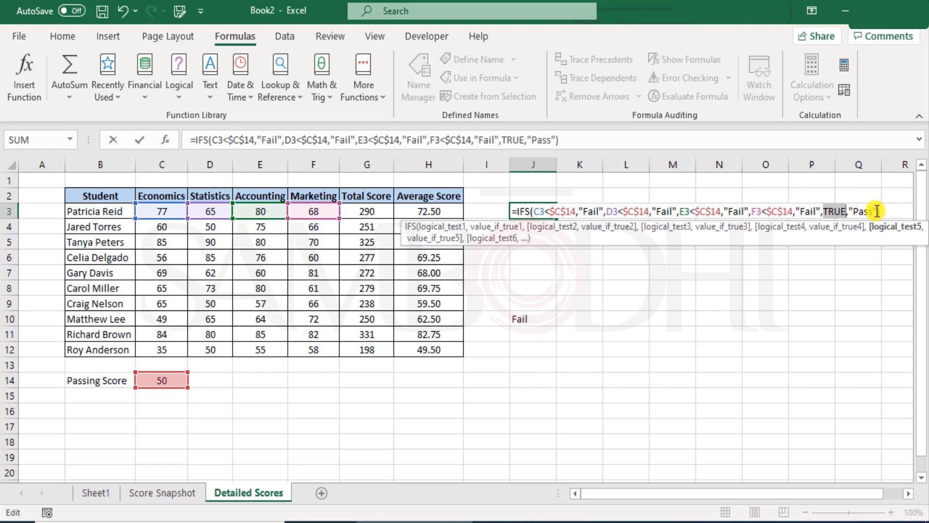
double_click(858, 212)
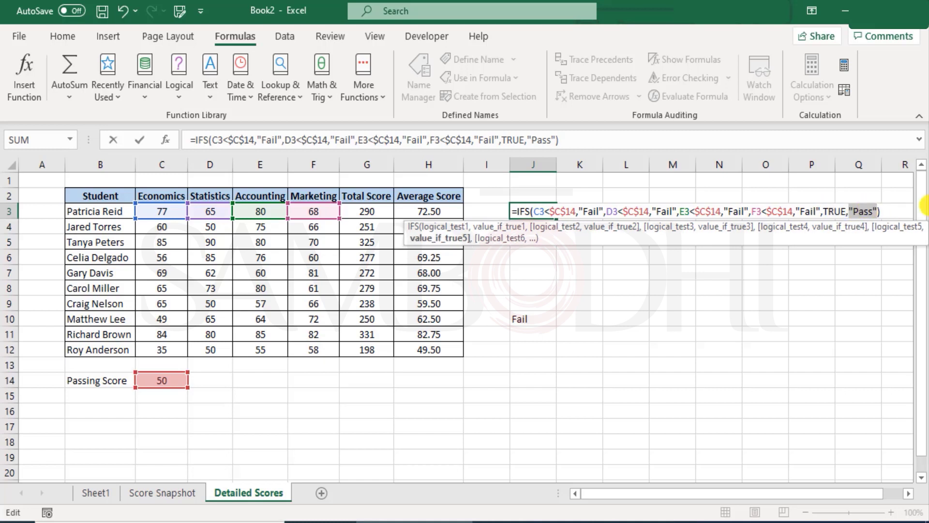
key(Return)
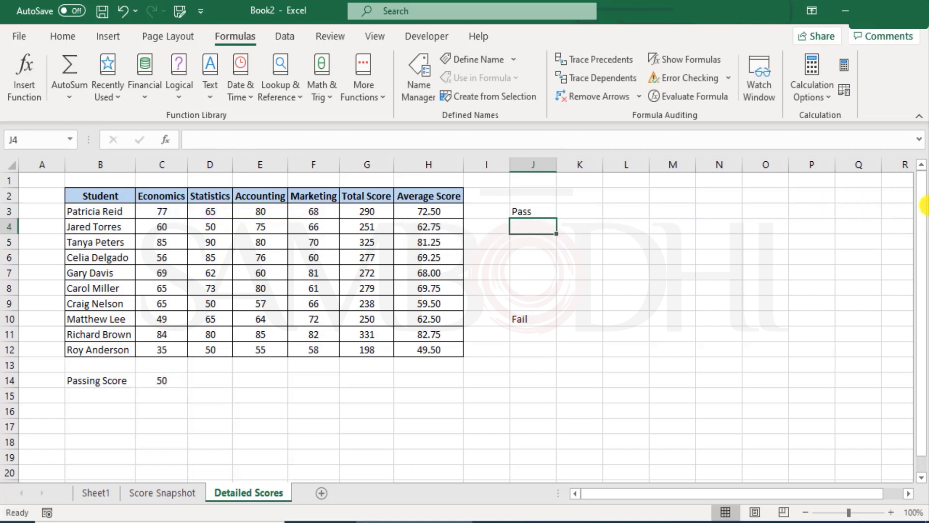
drag(532, 212, 533, 304)
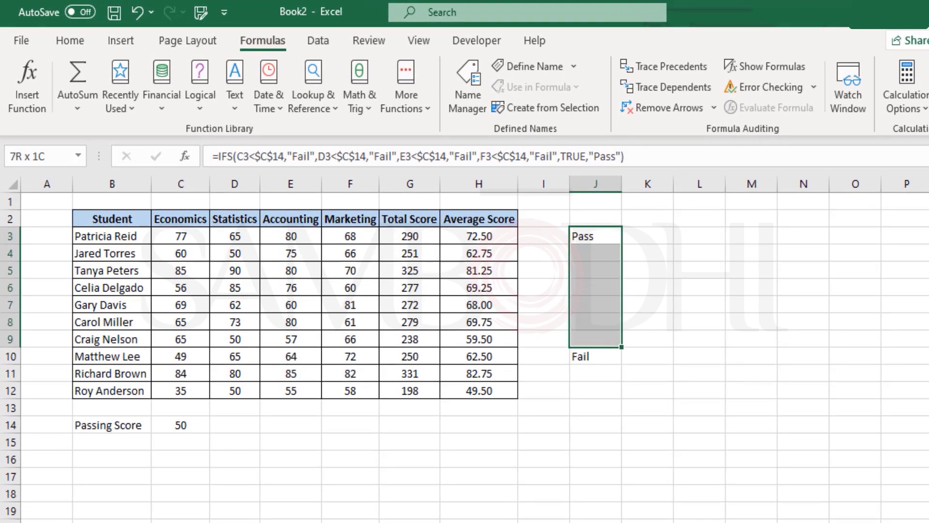
drag(621, 347, 621, 399)
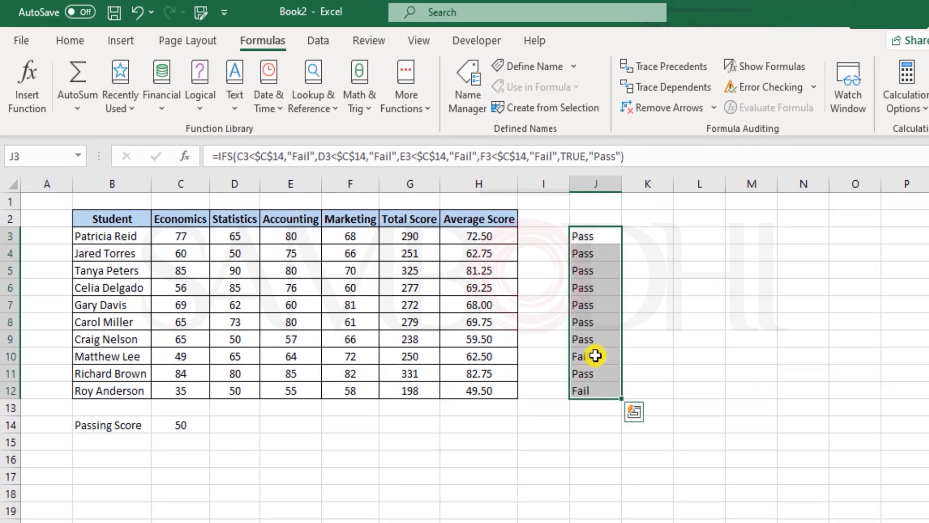
click(596, 355)
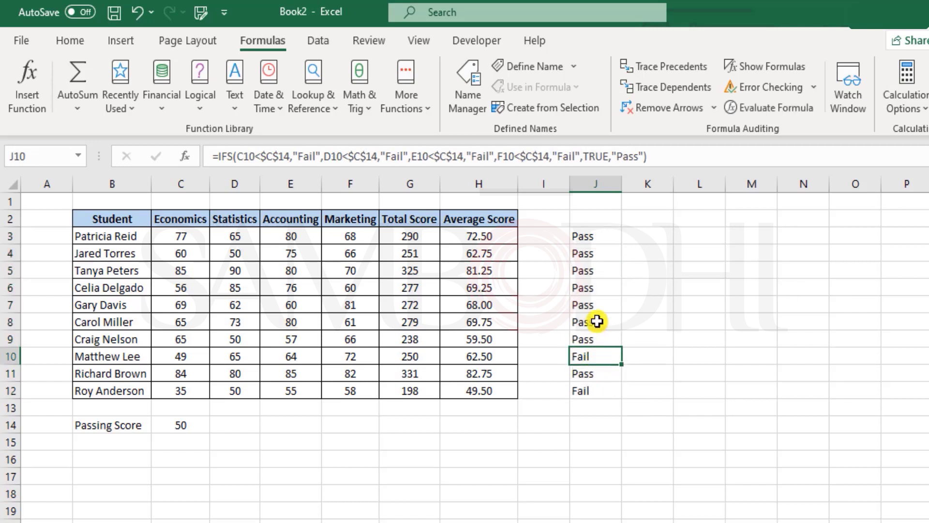
click(590, 235)
double_click(574, 230)
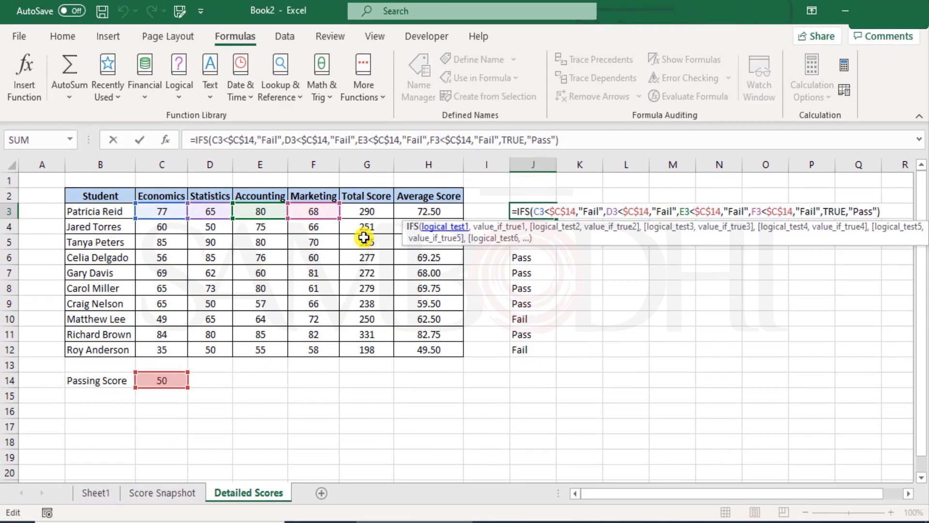
drag(833, 215, 538, 213)
click(577, 211)
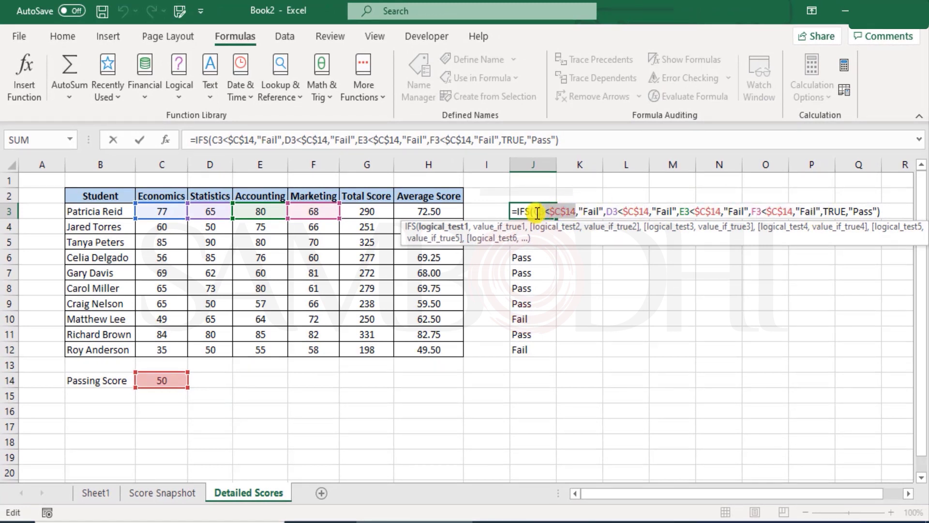
text(FALSE)
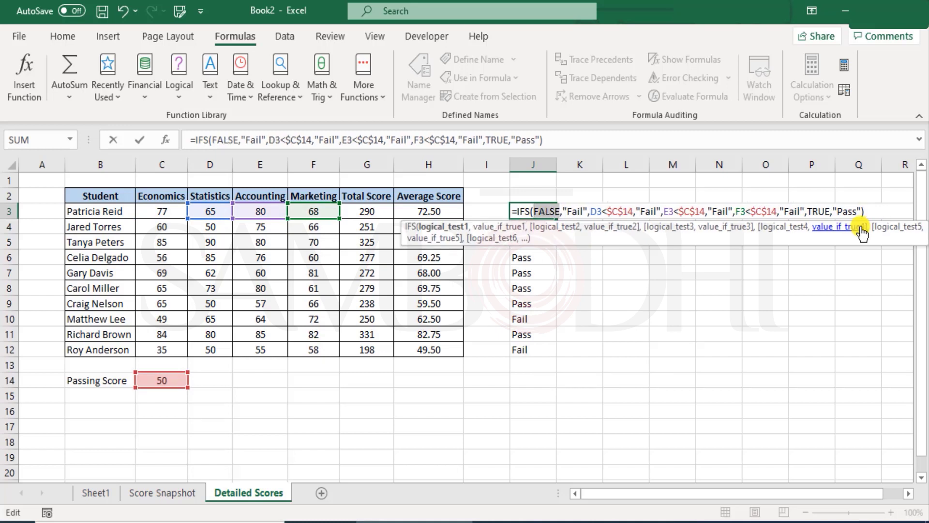
key(Right)
key(Right)
key(Right)
key(Right)
key(Right)
key(Right)
key(Right)
key(Right)
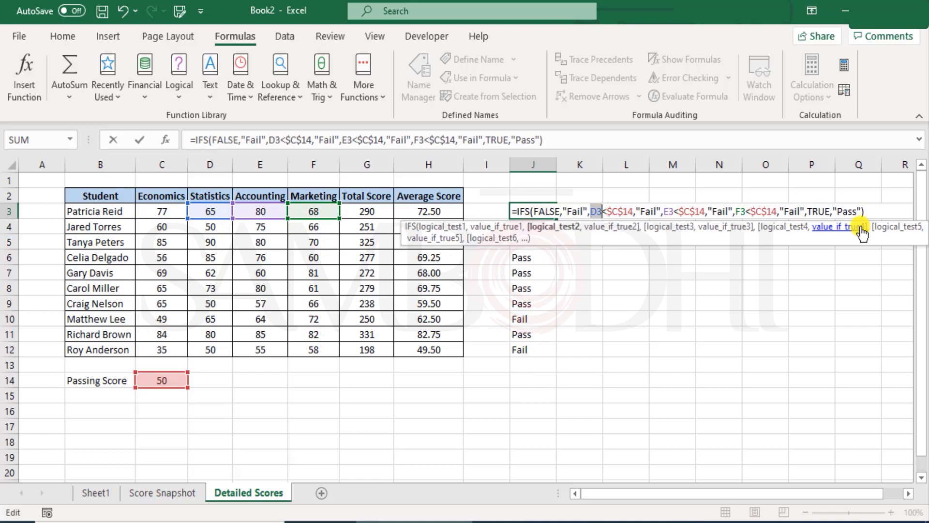
text(FALSE)
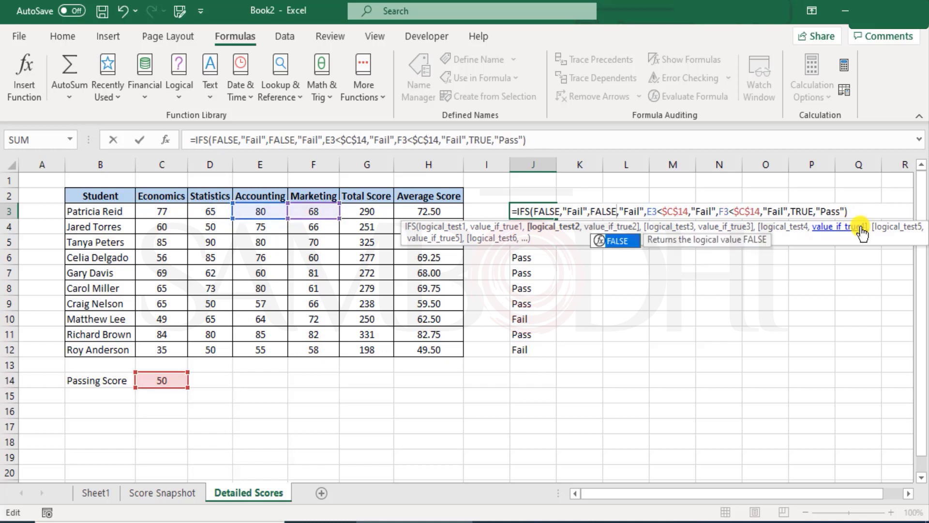
key(Right)
key(Right)
key(Right)
key(Right)
key(Right)
key(Right)
key(Right)
key(Right)
key(Right)
key(Right)
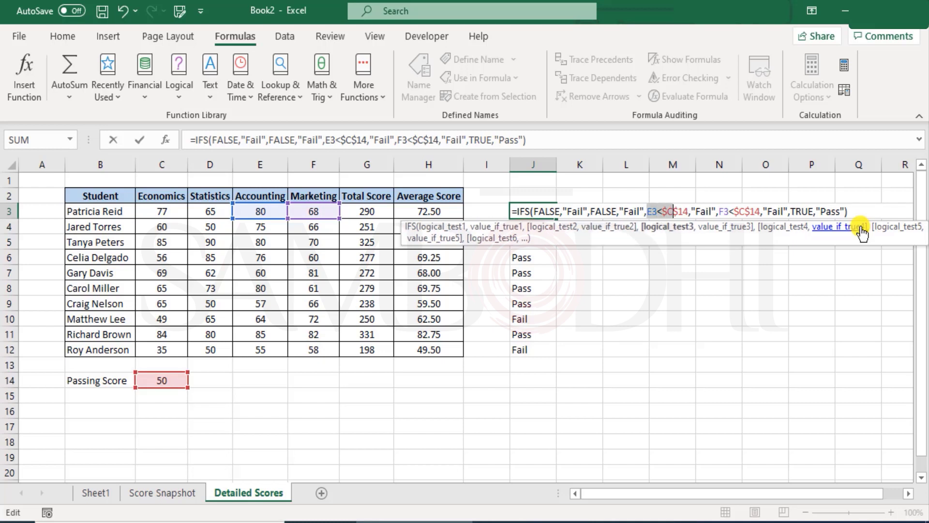
key(shift+Right)
text(FALSE)
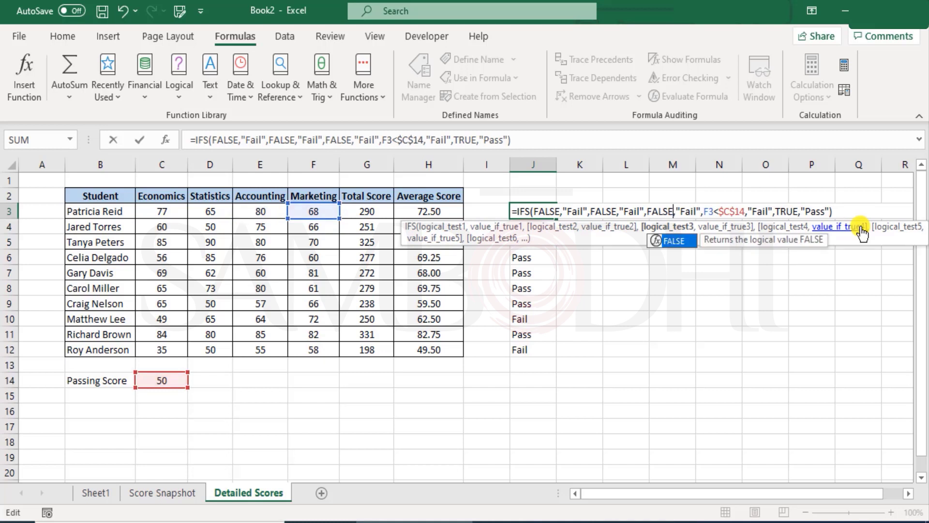
key(Right)
key(Right)
key(Right)
key(Right)
key(Right)
key(Right)
key(Right)
key(Right)
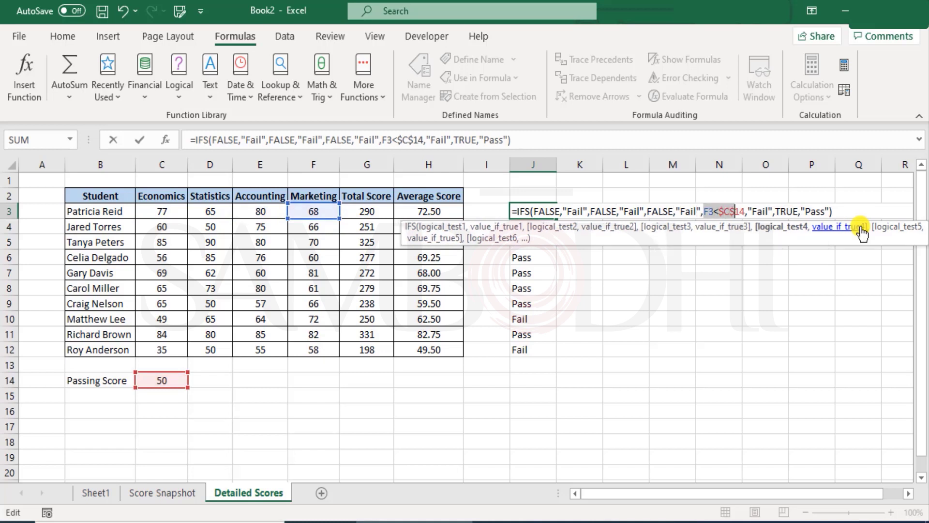
text(FALSE)
key(End)
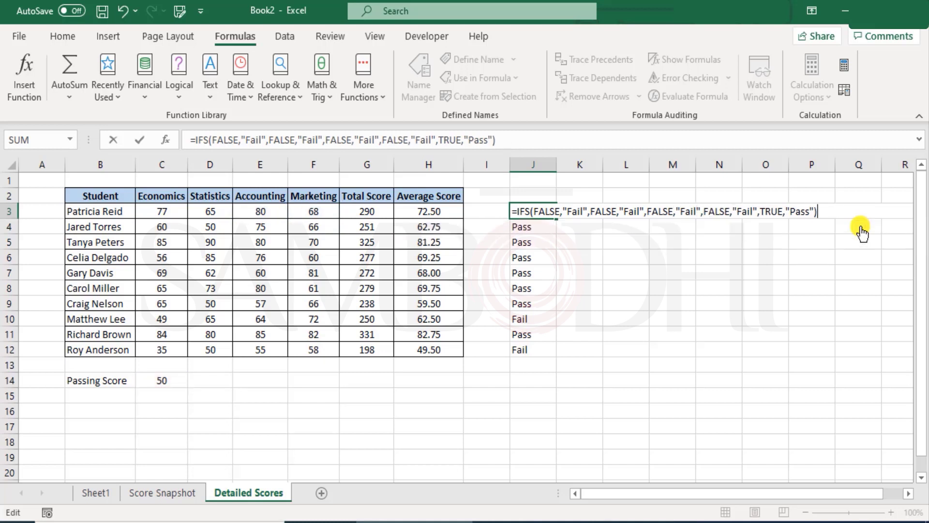
key(shift+Home)
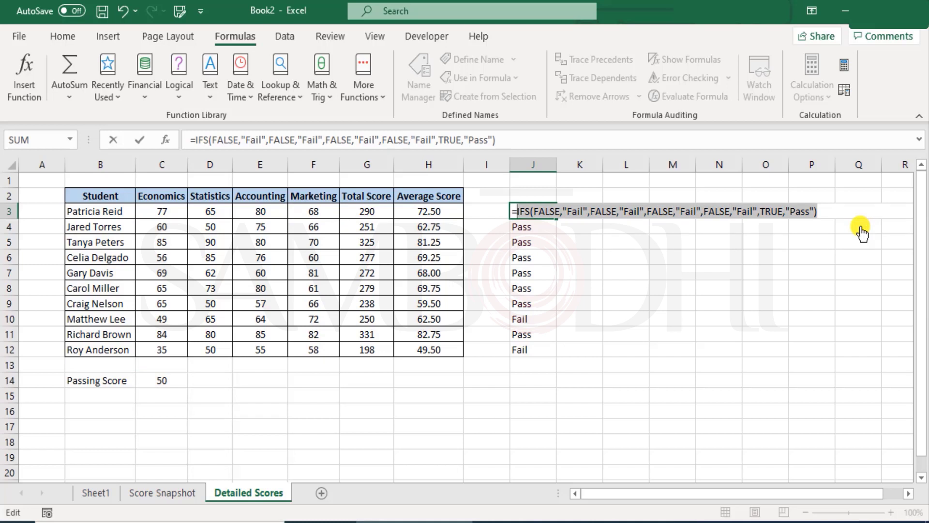
key(ctrl+c)
key(Escape)
key(Right)
key(Right)
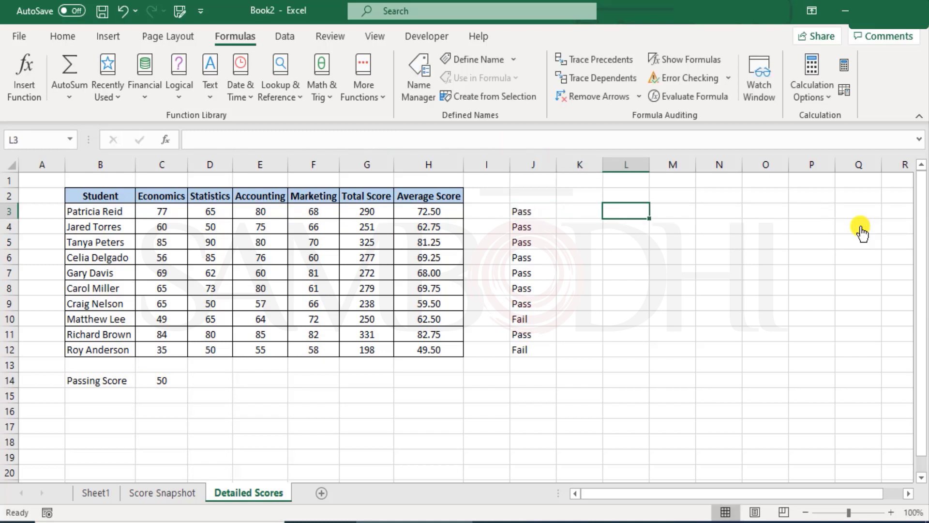
Paste the FALSE-version IFS text into L3
key(ctrl+v)
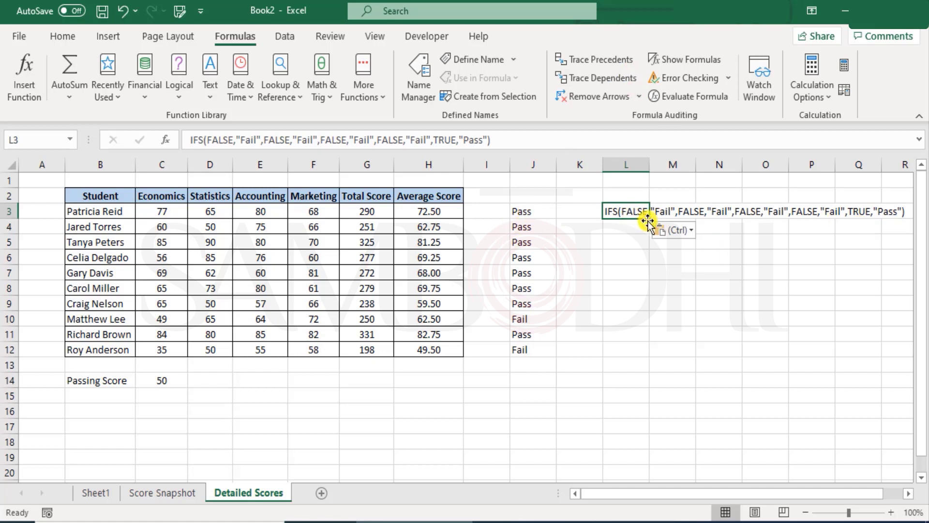
click(625, 262)
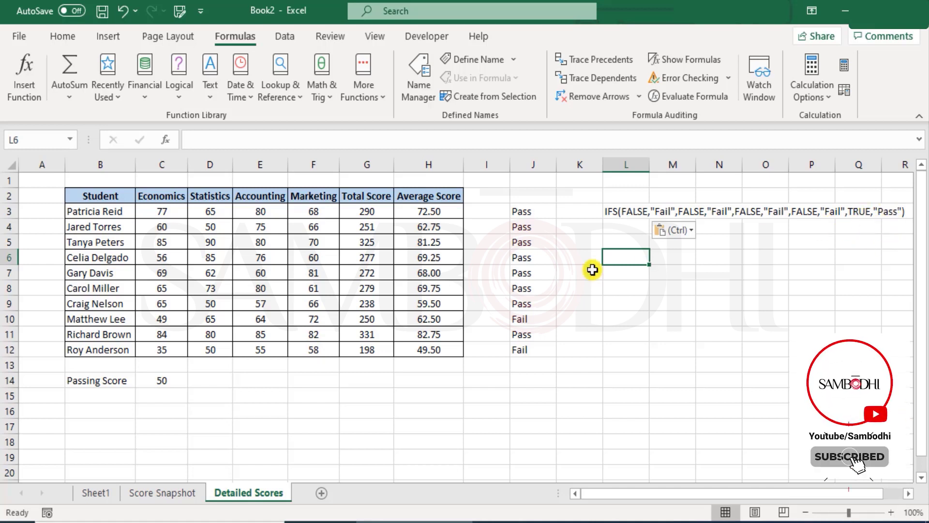
Change J3's default from "Pass" to "Exempted" and fill it down to J12
double_click(539, 210)
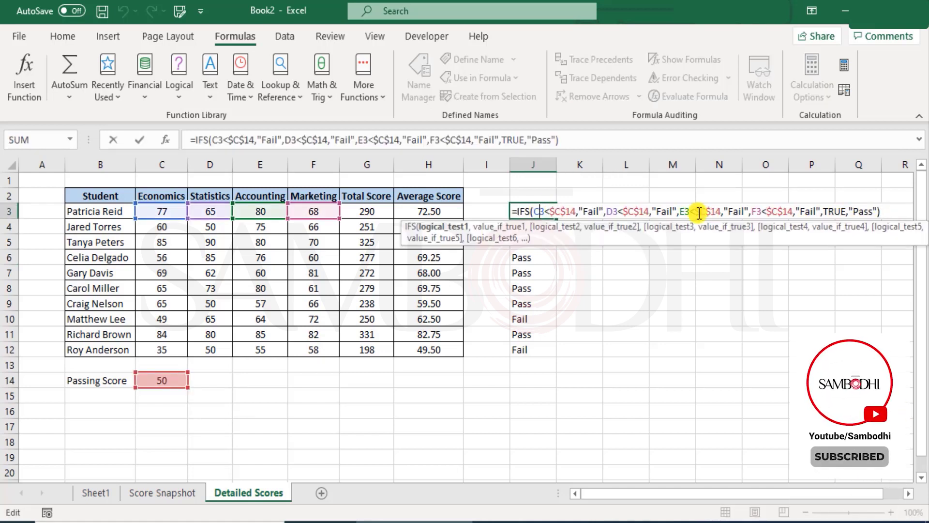
double_click(864, 211)
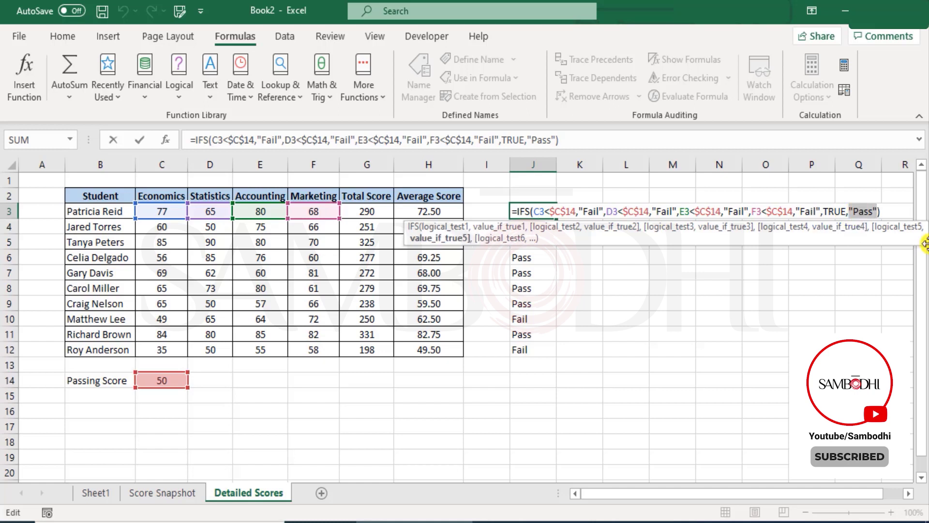
key(Left)
text(E)
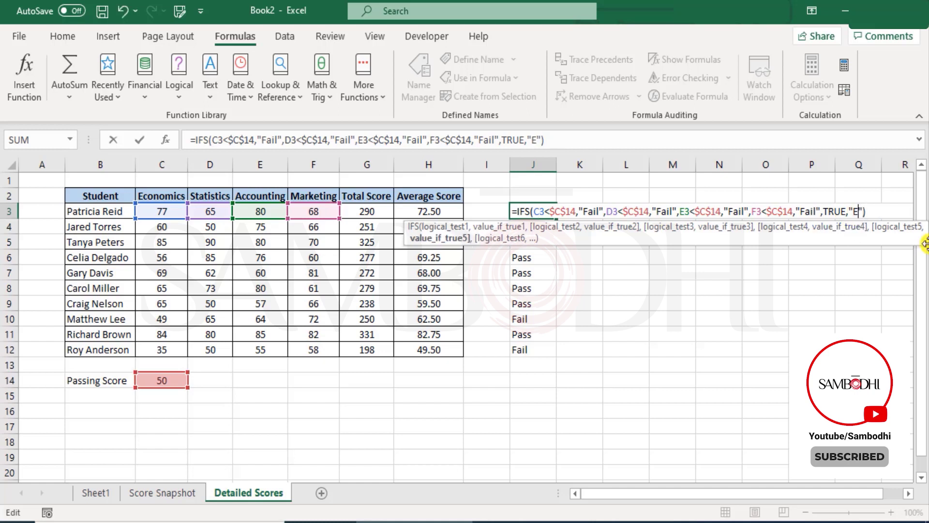
text(xempted)
key(Return)
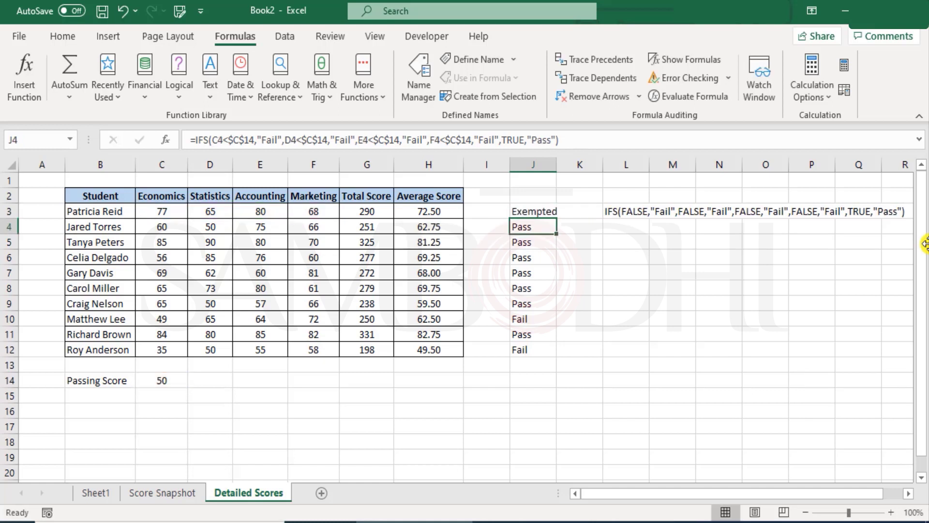
key(Up)
key(shift+Down)
key(shift+Down)
key(shift+Down)
key(shift+Down)
key(shift+Down)
key(shift+Down)
key(shift+Down)
key(shift+Down)
key(shift+Down)
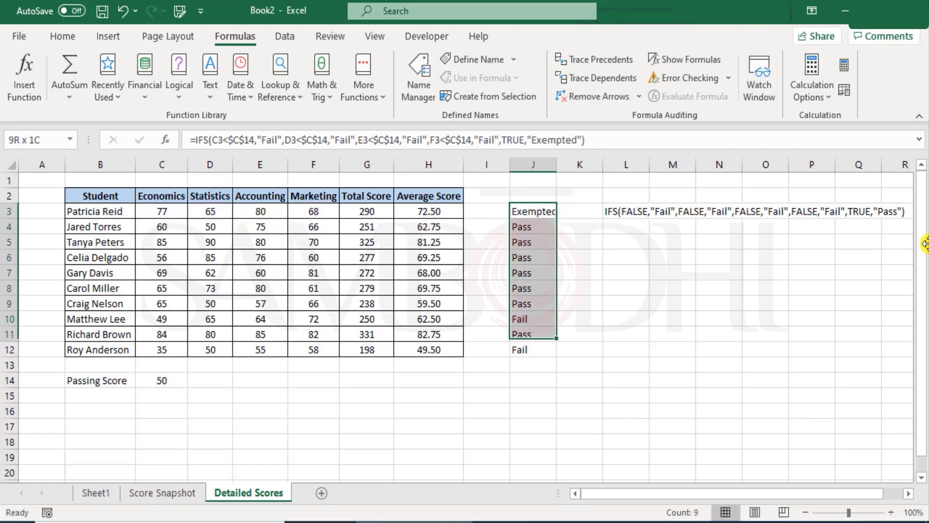
key(ctrl+d)
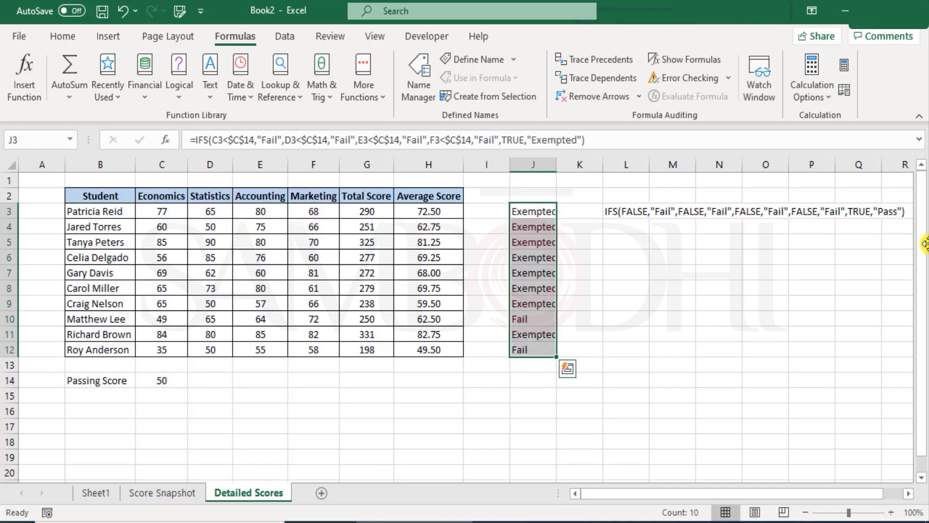
click(607, 260)
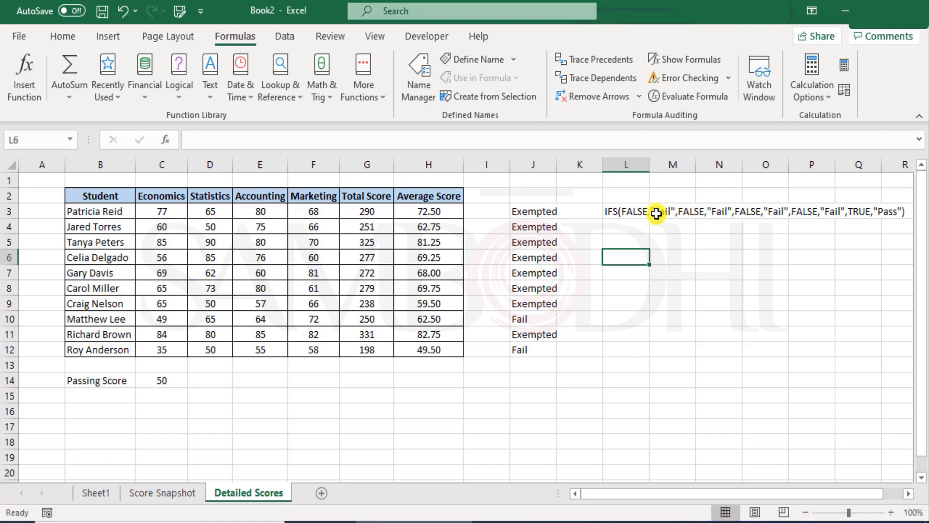
Undo the Exempted fill in J3:J12 and delete the IFS text in L3
click(637, 213)
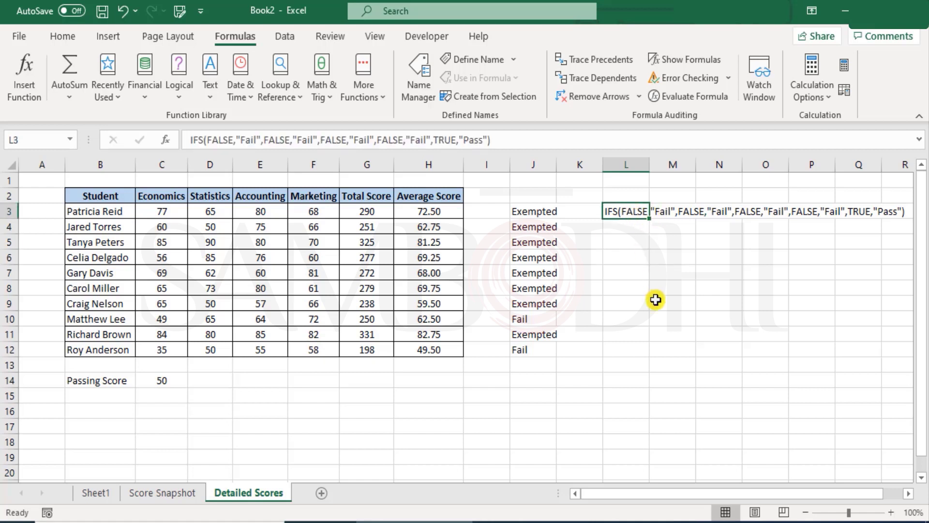
key(Delete)
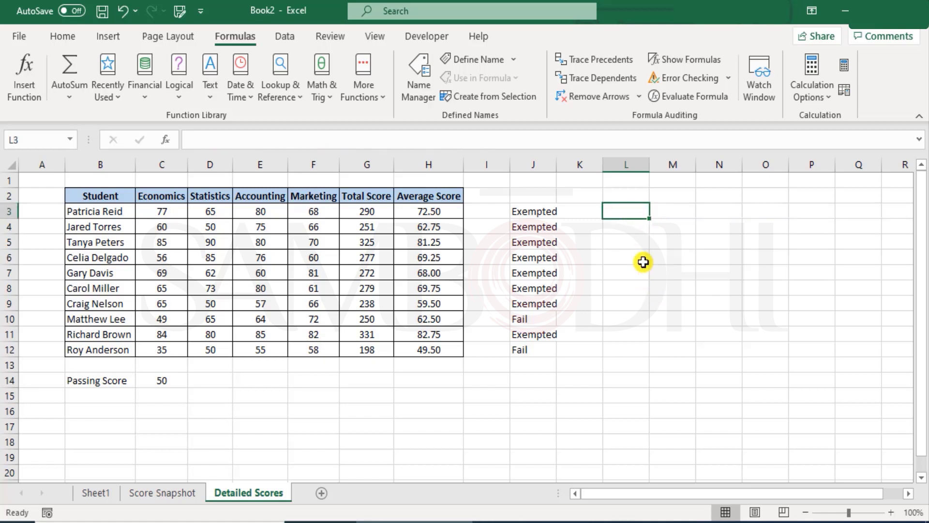
drag(533, 211, 544, 343)
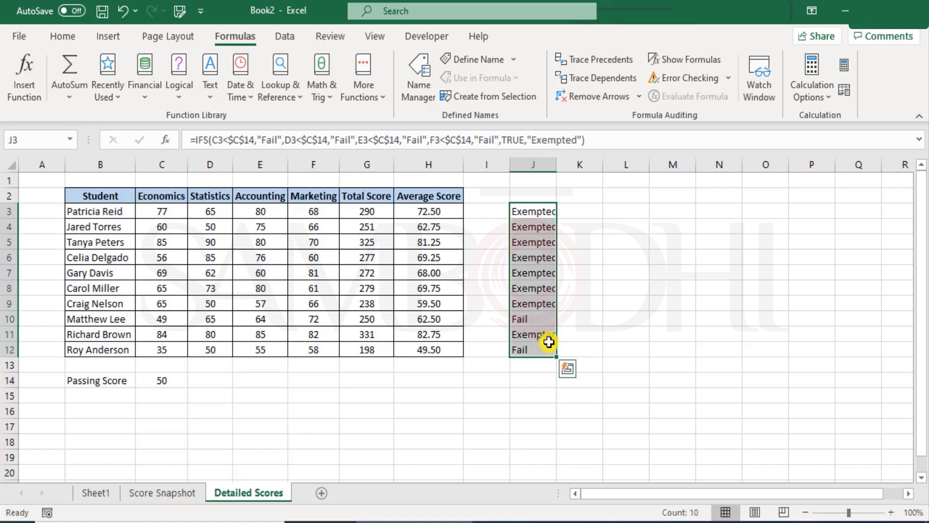
key(ctrl+z)
key(ctrl+z)
key(ctrl+z)
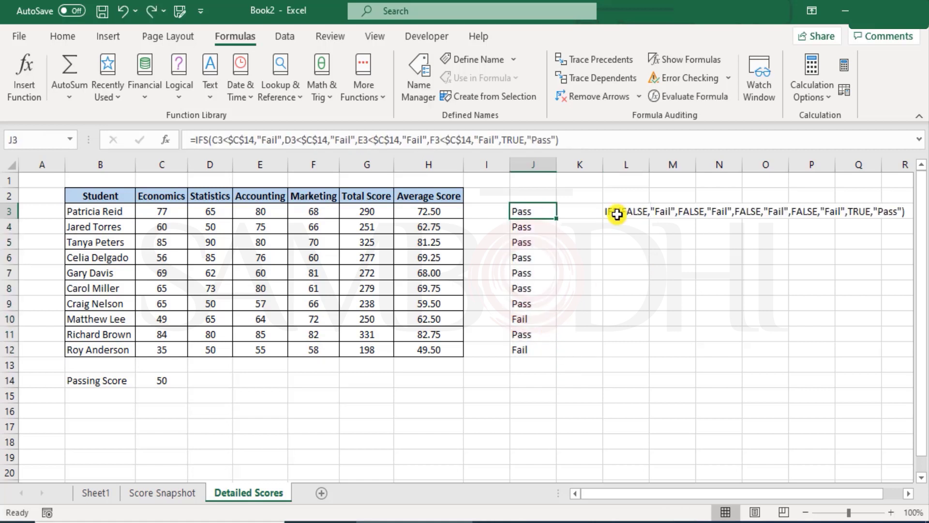
click(629, 212)
key(Delete)
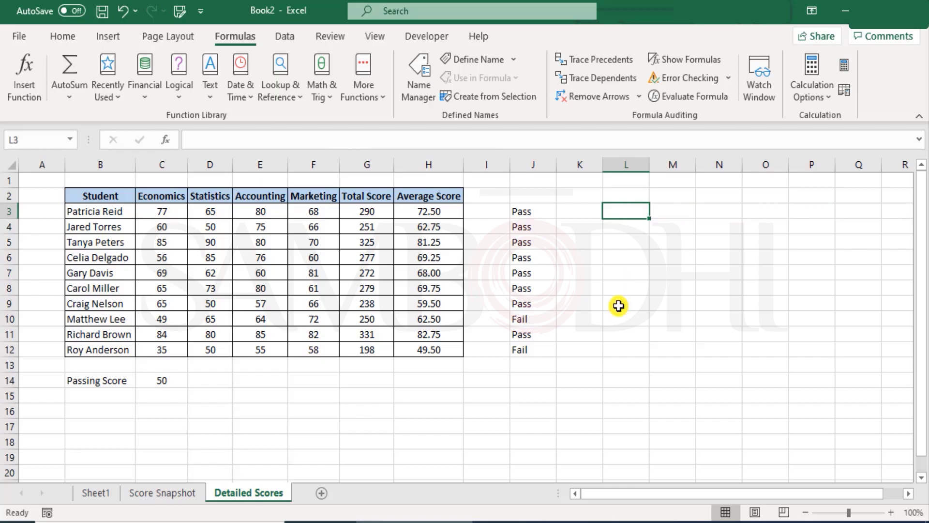